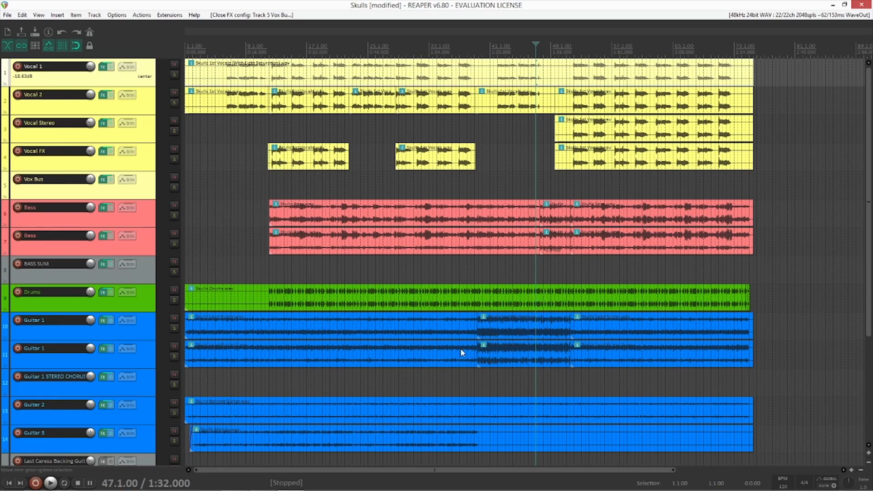
# Review the vocal tracks in the arrangement, selecting Vocal 2, Vocal Stereo, Vocal FX and Vox Bus in turn.
pyautogui.scroll(-5, 81, 341)
pyautogui.scroll(2, 132, 196)
pyautogui.scroll(3, 130, 196)
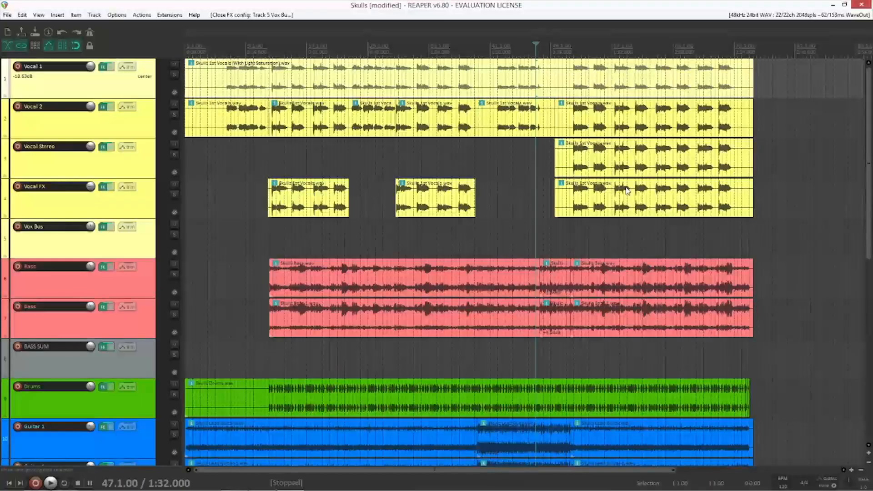
pyautogui.scroll(5, 746, 177)
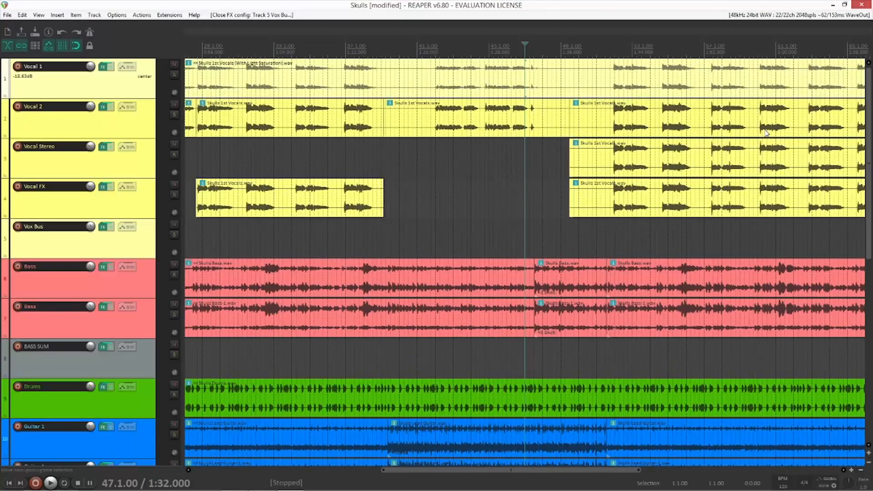
pyautogui.scroll(-3, 485, 166)
pyautogui.scroll(-3, 485, 167)
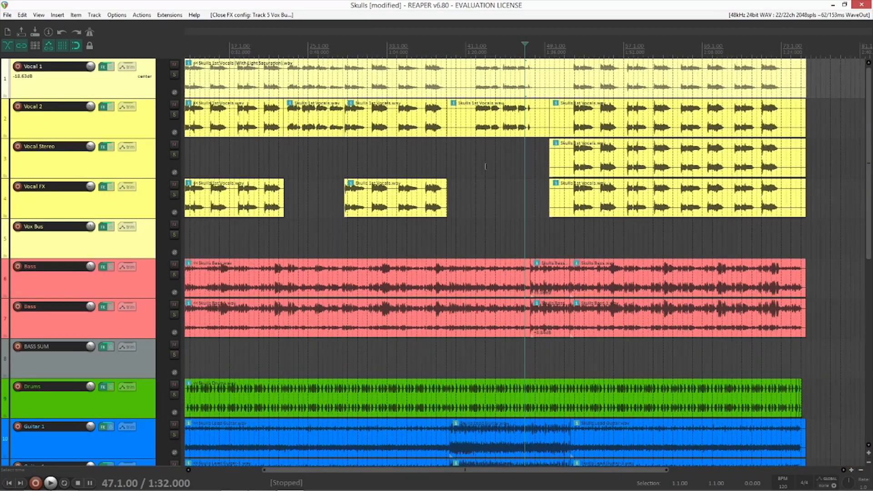
pyautogui.scroll(1, 483, 167)
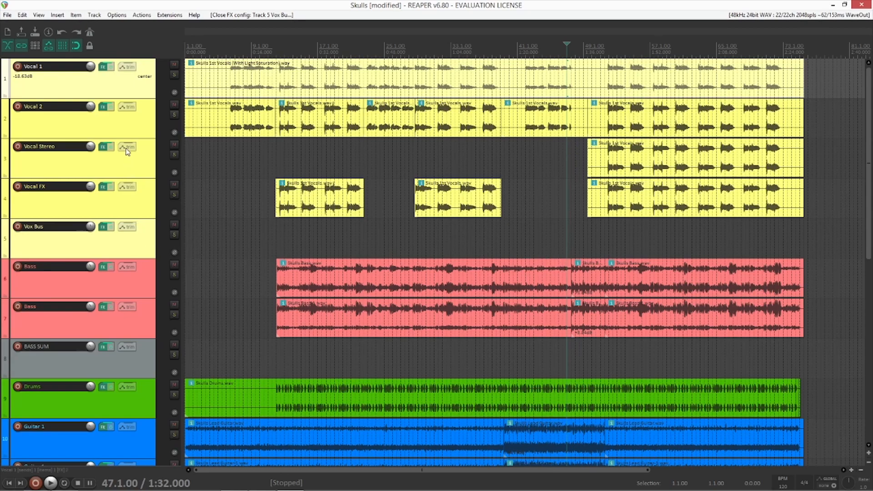
pyautogui.click(136, 133)
pyautogui.click(133, 166)
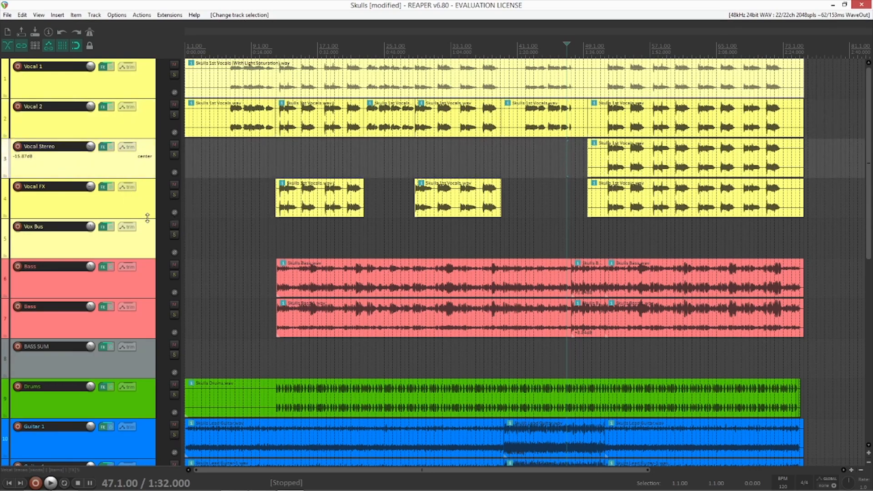
pyautogui.click(125, 212)
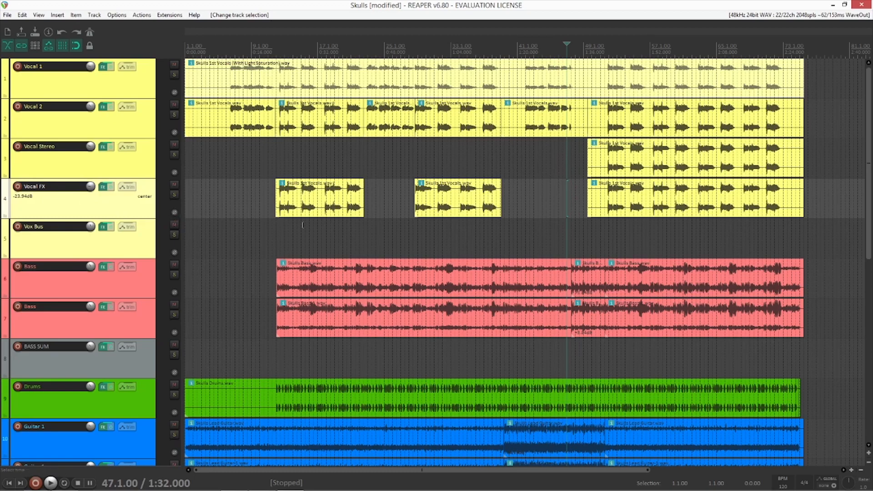
pyautogui.click(131, 251)
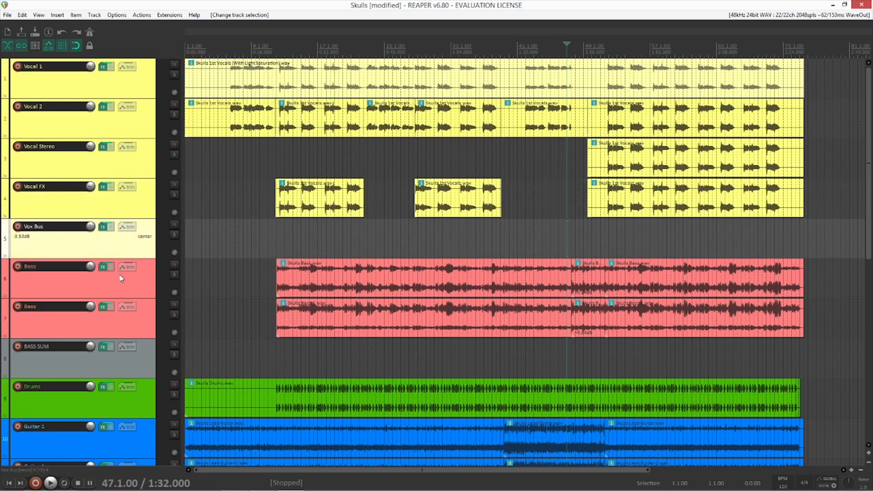
# Review the two Bass tracks and the BASS SUM track, selecting each in turn.
pyautogui.scroll(-3, 132, 287)
pyautogui.click(132, 175)
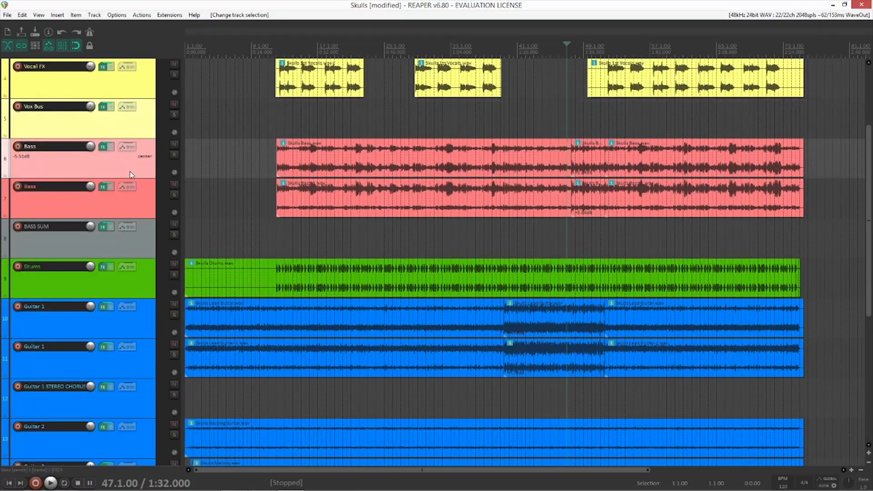
pyautogui.click(135, 206)
pyautogui.click(135, 165)
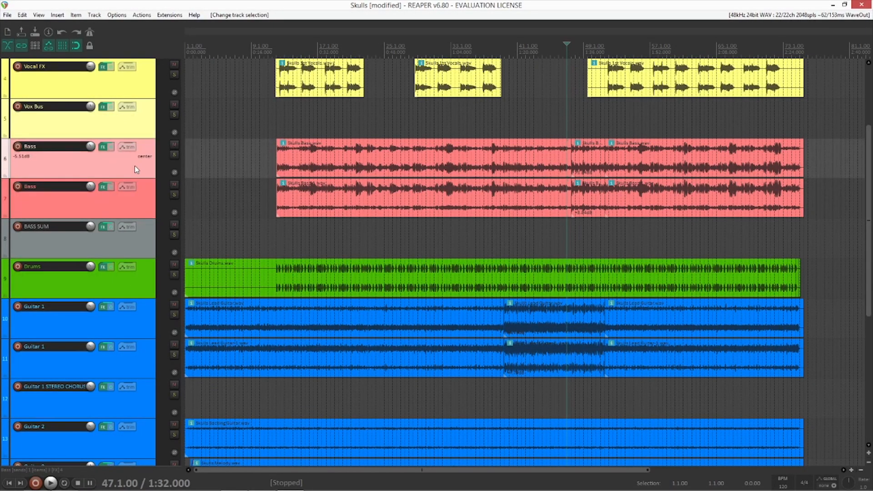
pyautogui.click(129, 212)
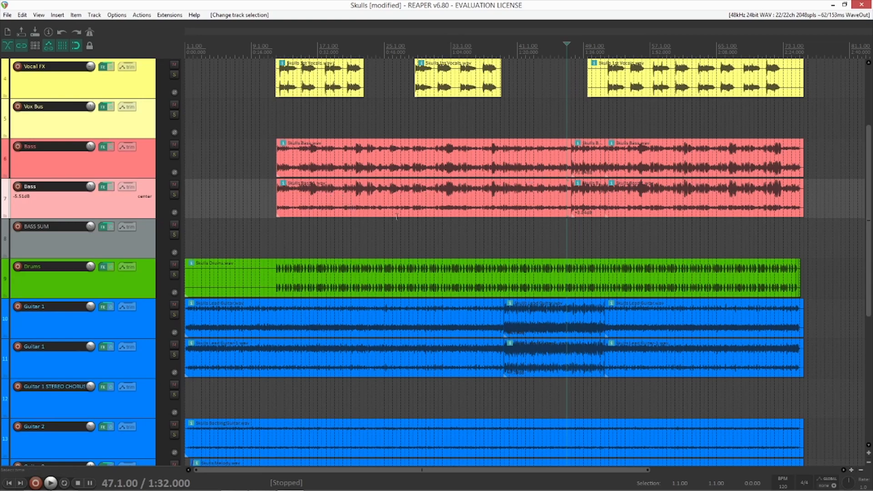
pyautogui.click(131, 245)
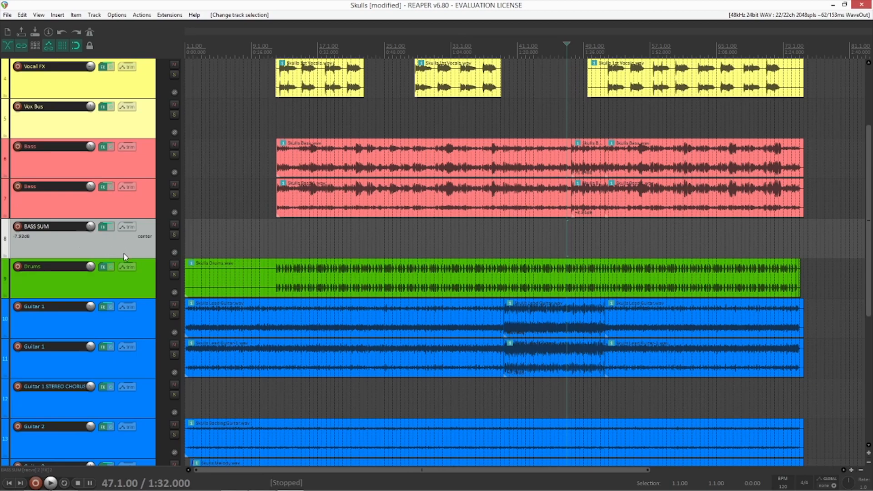
# Review the Drums track and the guitar and synth tracks, selecting Drums and Synth 1.
pyautogui.click(127, 290)
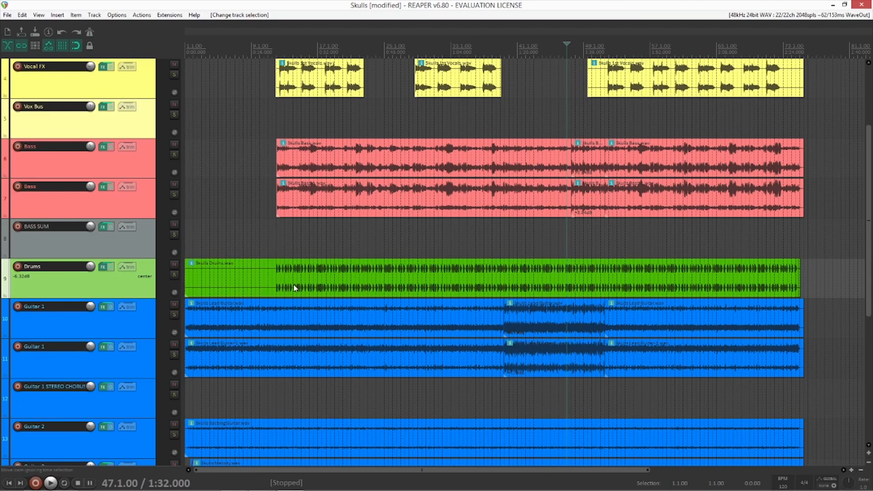
pyautogui.scroll(-3, 159, 304)
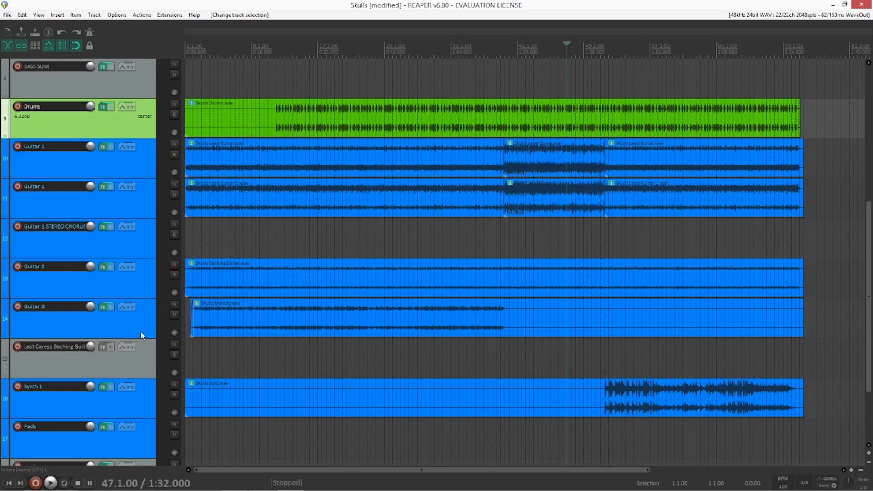
pyautogui.scroll(-3, 141, 334)
pyautogui.click(144, 302)
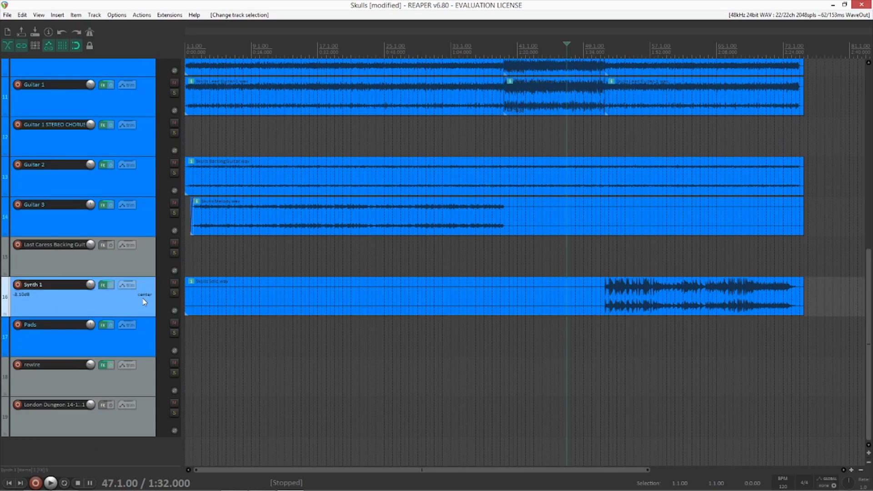
pyautogui.scroll(3, 143, 301)
pyautogui.scroll(-3, 132, 302)
pyautogui.scroll(10, 107, 295)
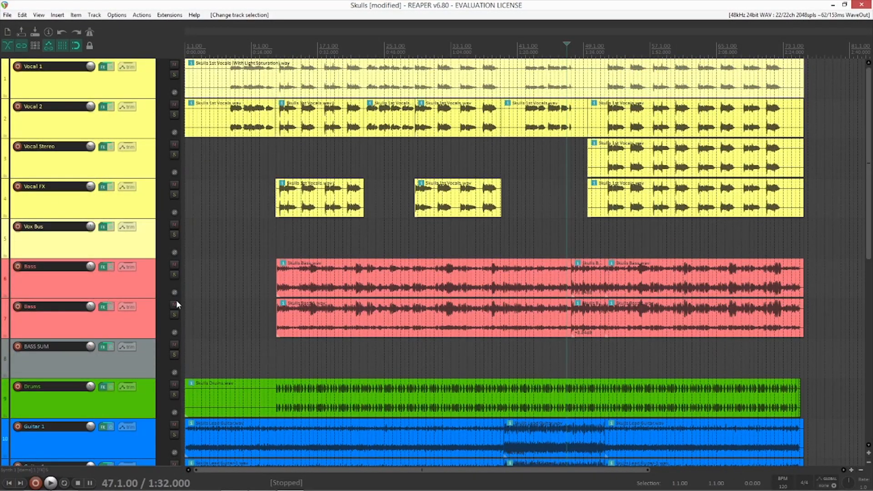
# Show the mixer and open the Sibilance plugin of the Vocal 1 track.
pyautogui.hotkey('ctrl', 'm')
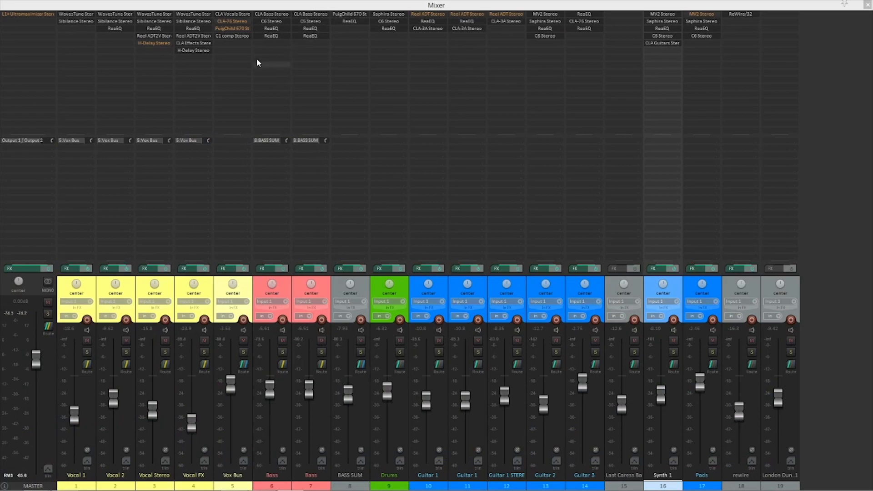
pyautogui.click(94, 290)
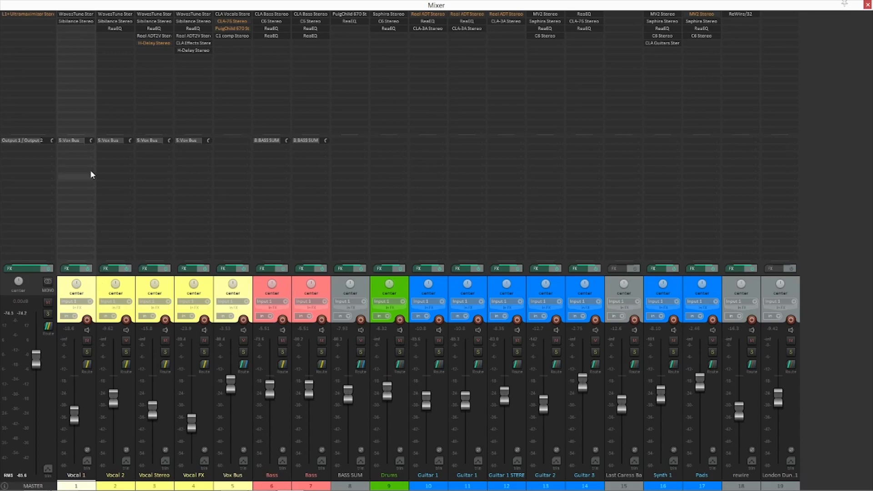
pyautogui.click(86, 26)
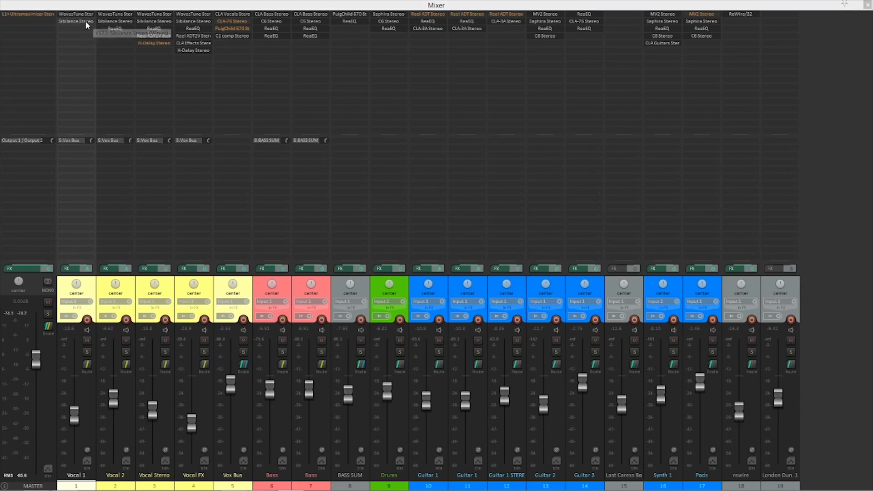
pyautogui.moveTo(397, 129); pyautogui.dragTo(465, 70)
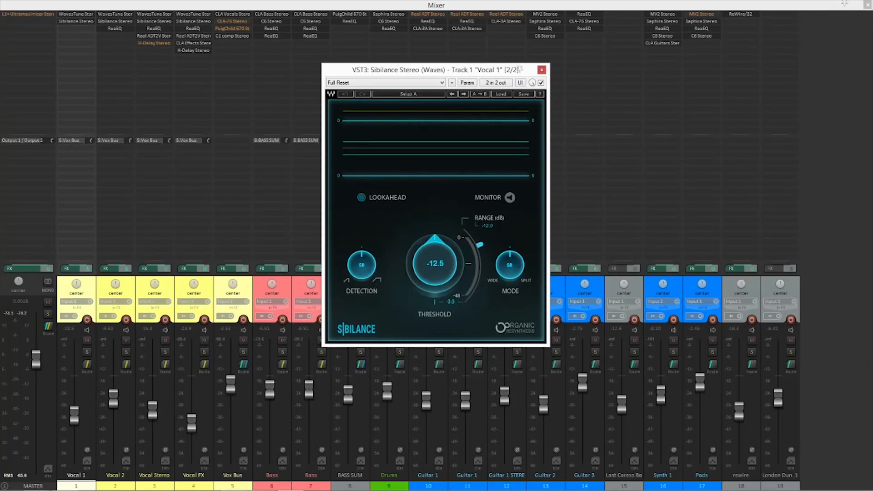
# Solo Vocal 1, play it to watch Sibilance at work, and close the plugin.
pyautogui.click(86, 352)
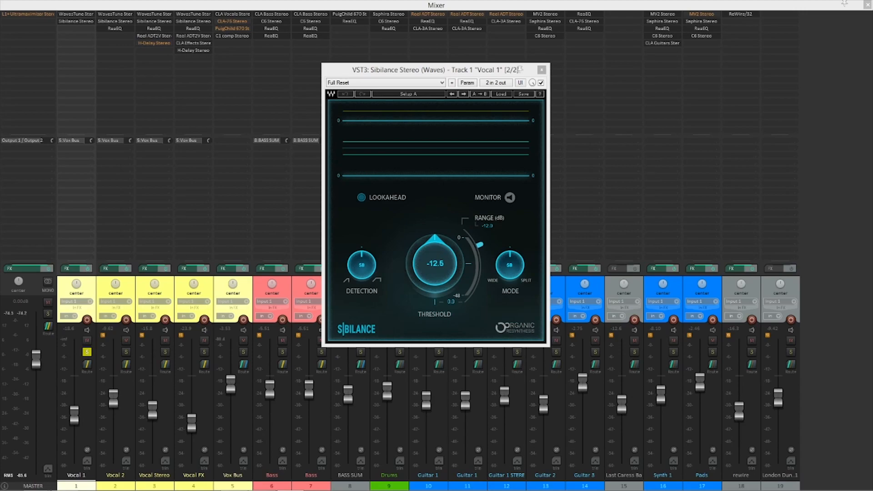
pyautogui.press('space')
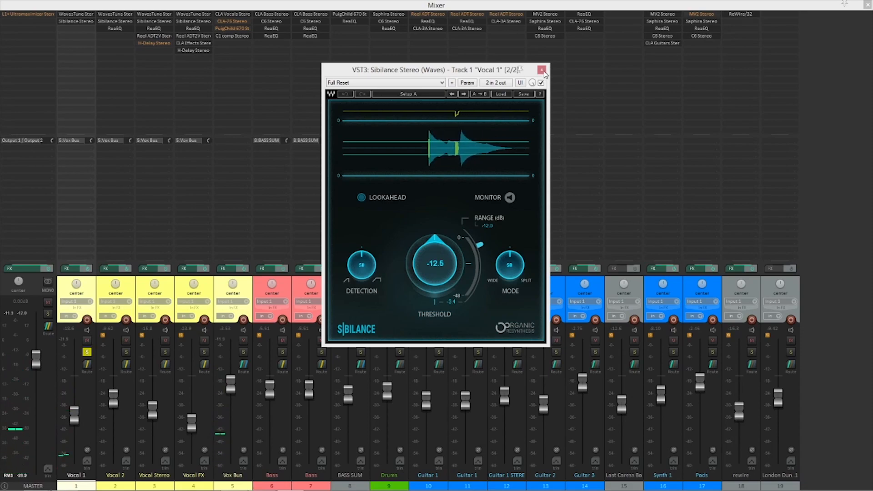
pyautogui.click(542, 71)
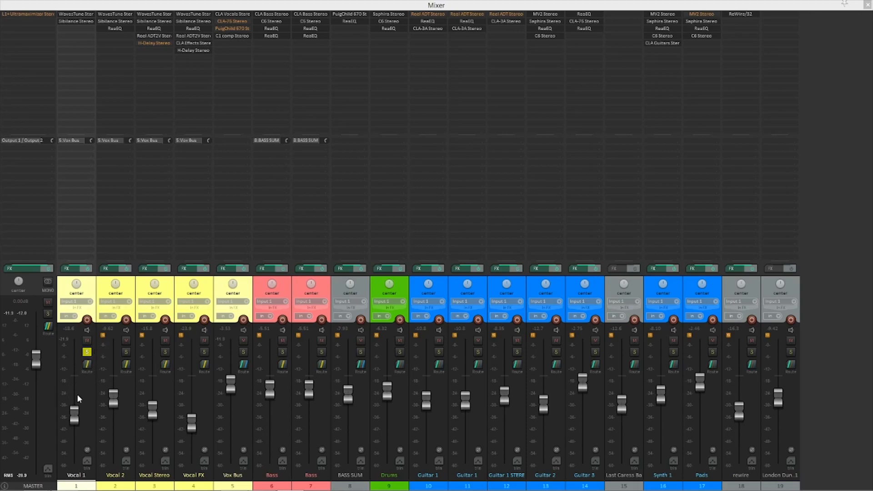
# Switch the solo from Vocal 1 to Vocal 2 and play it to check its Sibilance plugin.
pyautogui.click(87, 353)
pyautogui.click(86, 353)
pyautogui.click(126, 352)
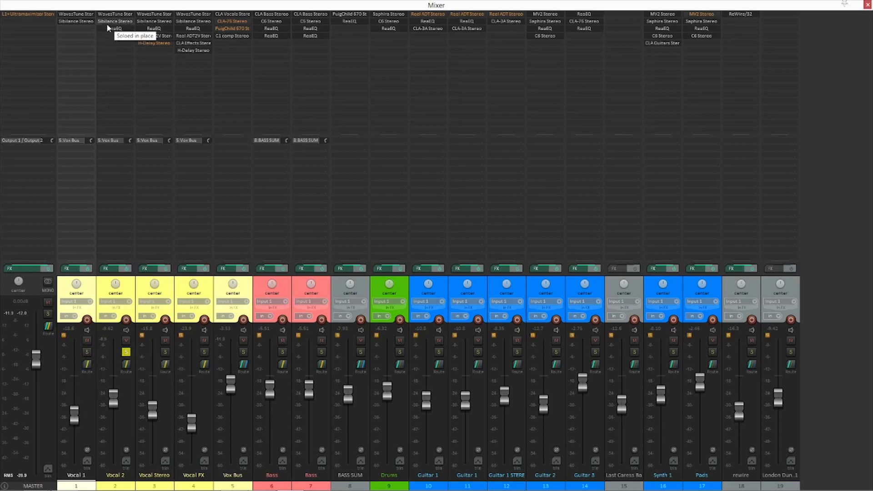
pyautogui.press('space')
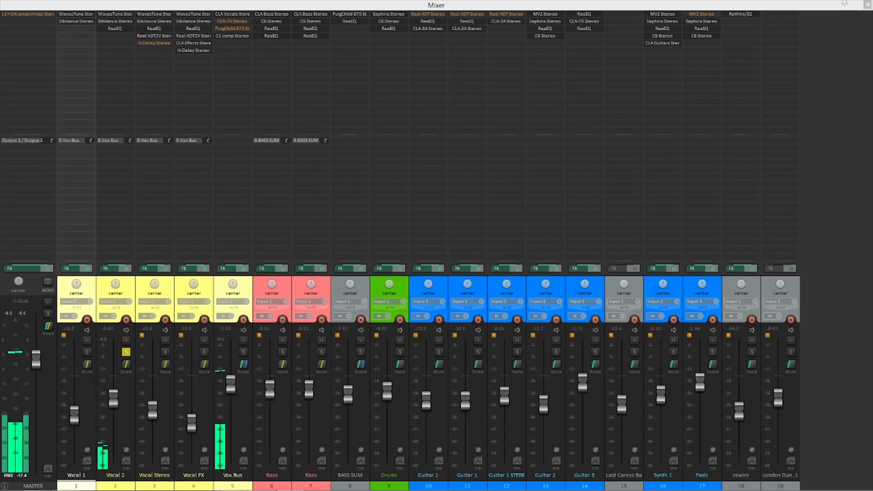
pyautogui.moveTo(342, 86); pyautogui.dragTo(476, 75)
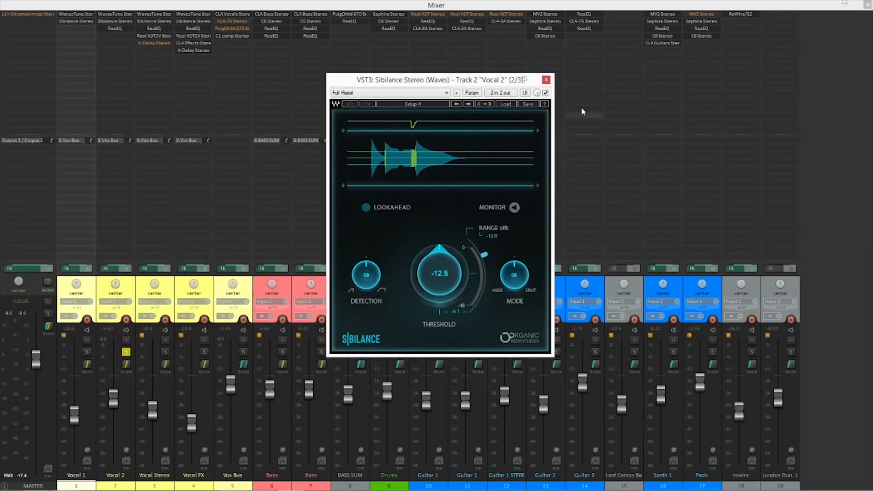
pyautogui.click(546, 80)
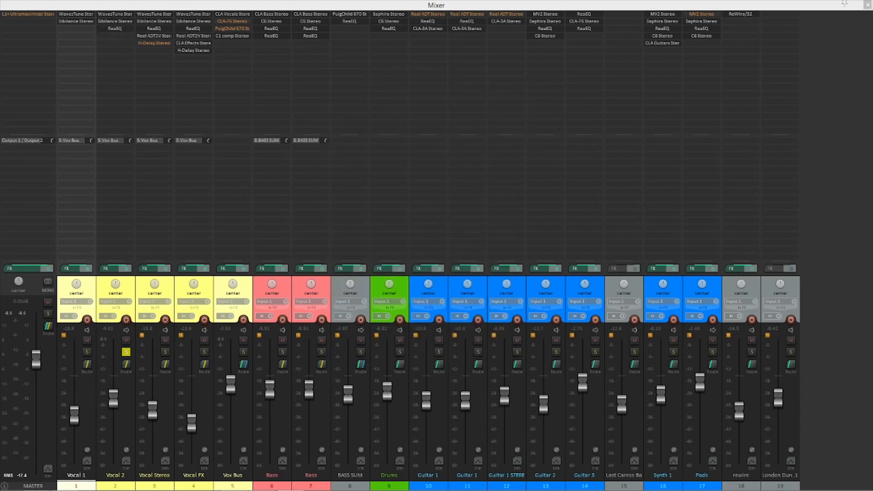
# Open ReaEQ on Vocal 2, bypass it, and play the soloed vocal without the EQ.
pyautogui.click(114, 28)
pyautogui.moveTo(551, 97); pyautogui.dragTo(607, 81)
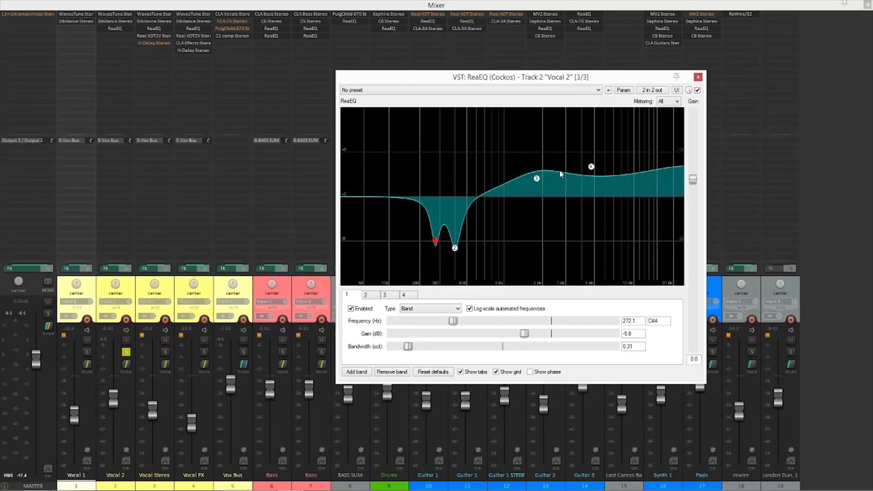
pyautogui.click(118, 29)
pyautogui.keyDown('shift'); pyautogui.click(118, 29); pyautogui.keyUp('shift')
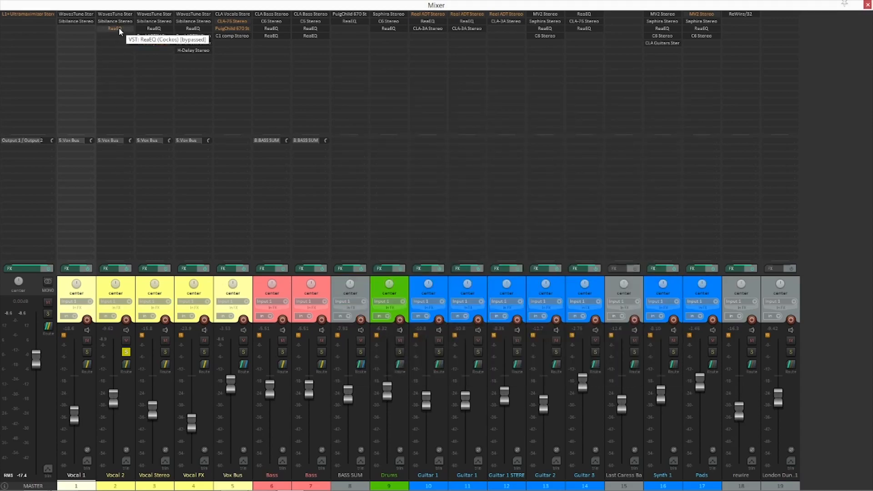
pyautogui.click(114, 268)
pyautogui.click(864, 145)
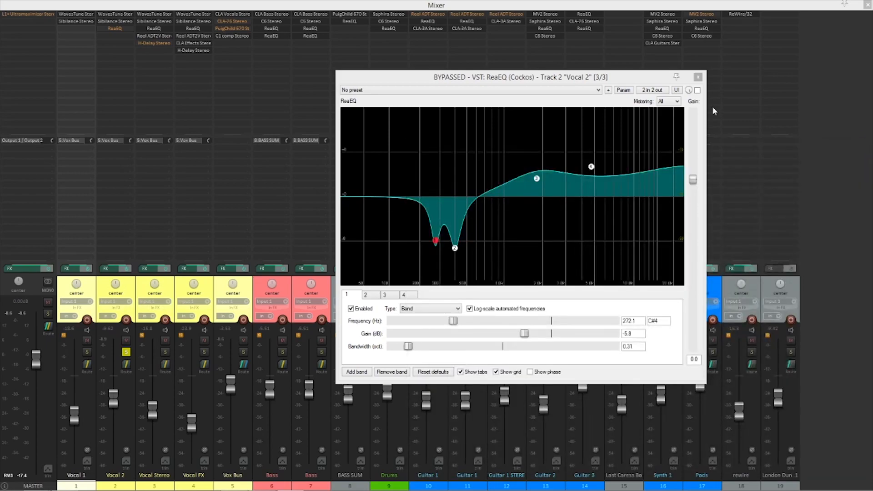
pyautogui.moveTo(499, 80); pyautogui.dragTo(537, 67)
pyautogui.press('space')
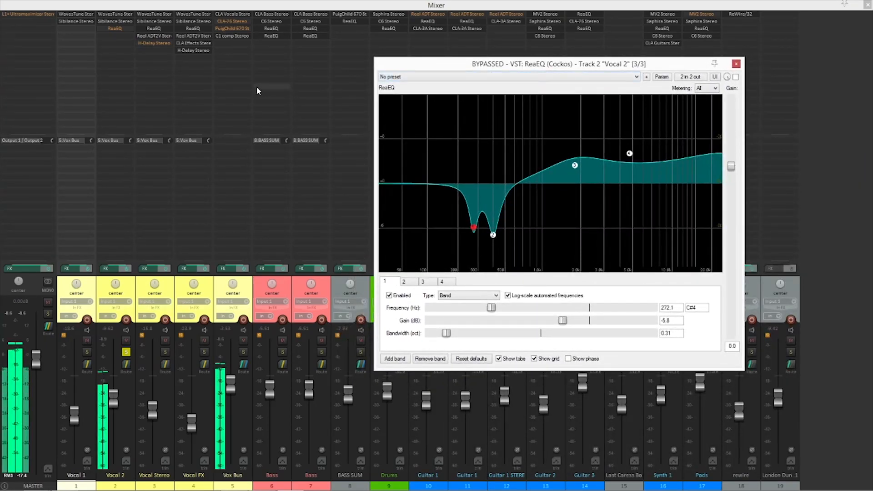
pyautogui.press('space')
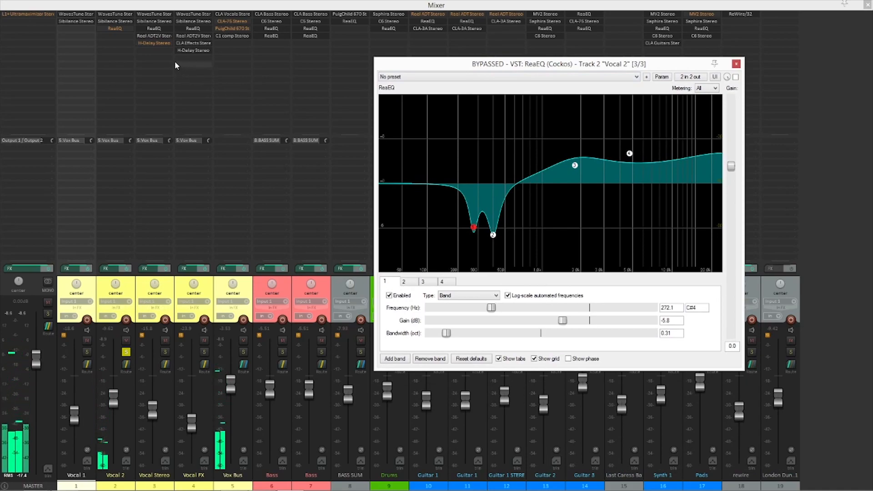
# Re-enable ReaEQ on Vocal 2 and play the soloed vocal to hear the EQ's effect.
pyautogui.click(115, 29)
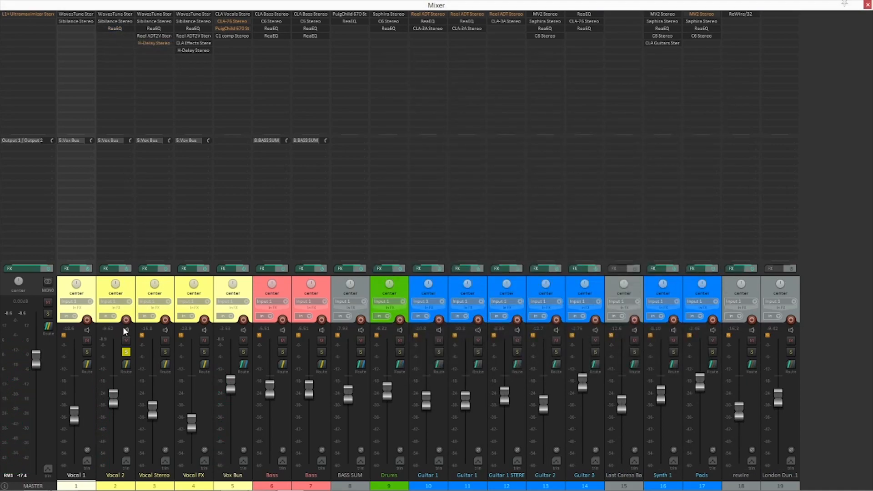
pyautogui.click(116, 269)
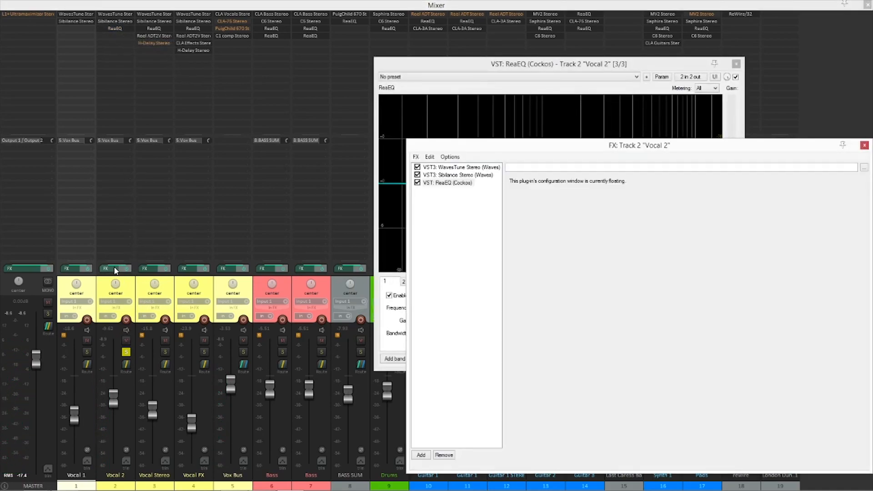
pyautogui.click(864, 145)
pyautogui.press('space')
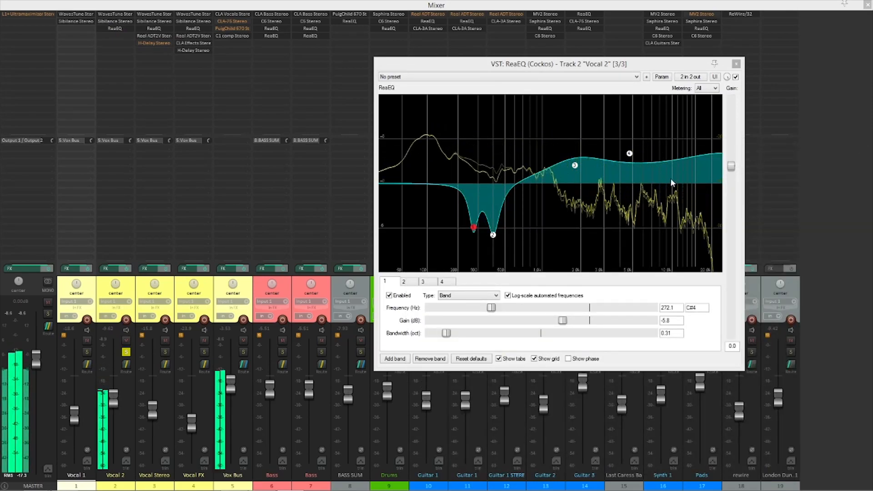
pyautogui.press('space')
pyautogui.press('space')
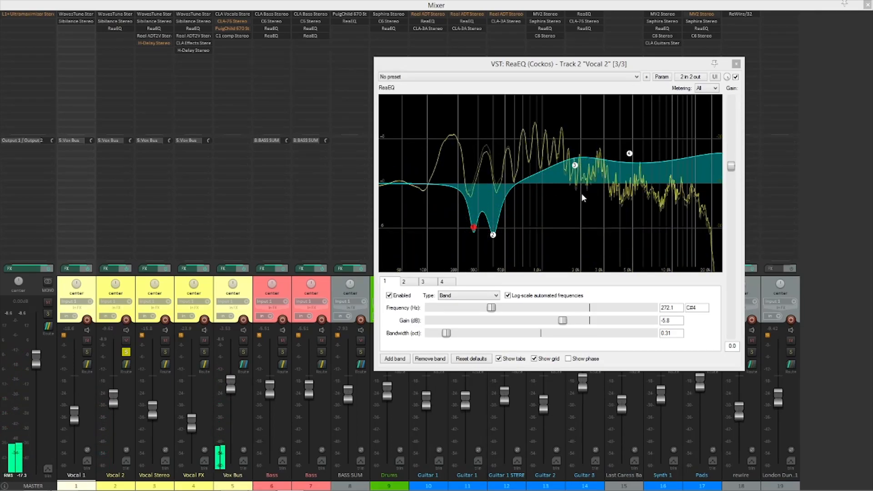
# Play the soloed Vocal 2 with ReaEQ open to watch its spectrum against the EQ curve.
pyautogui.press('space')
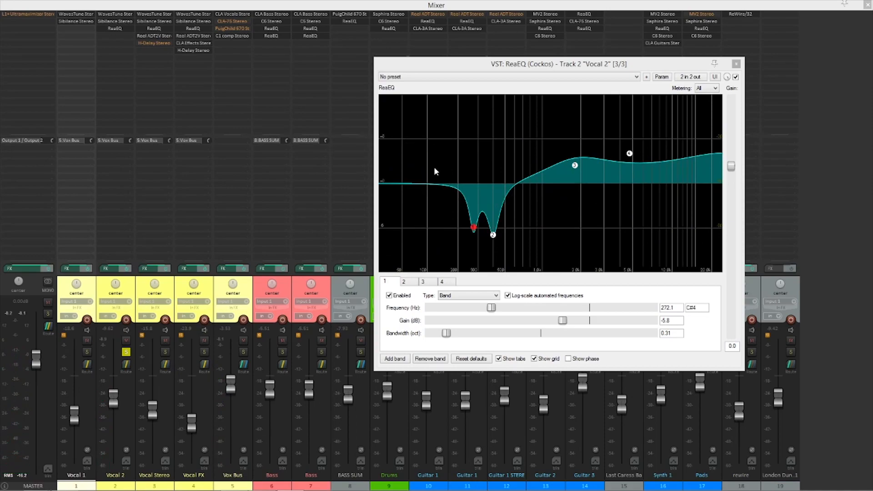
pyautogui.press('space')
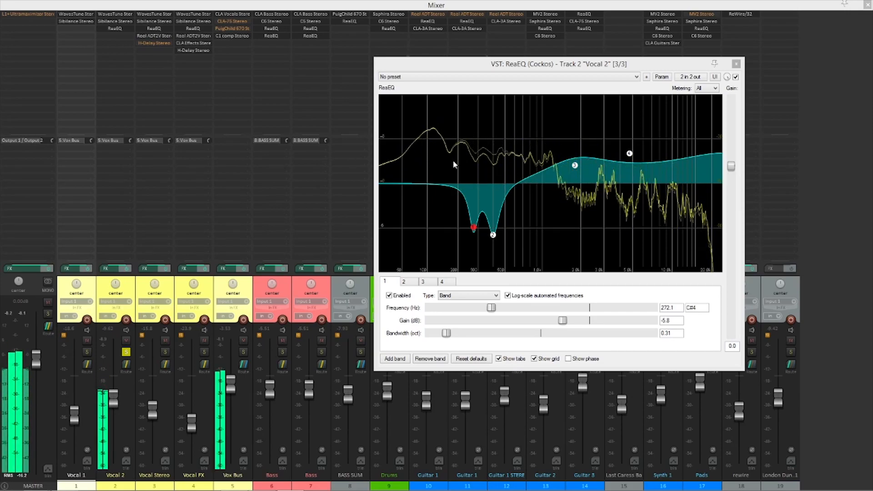
pyautogui.press('space')
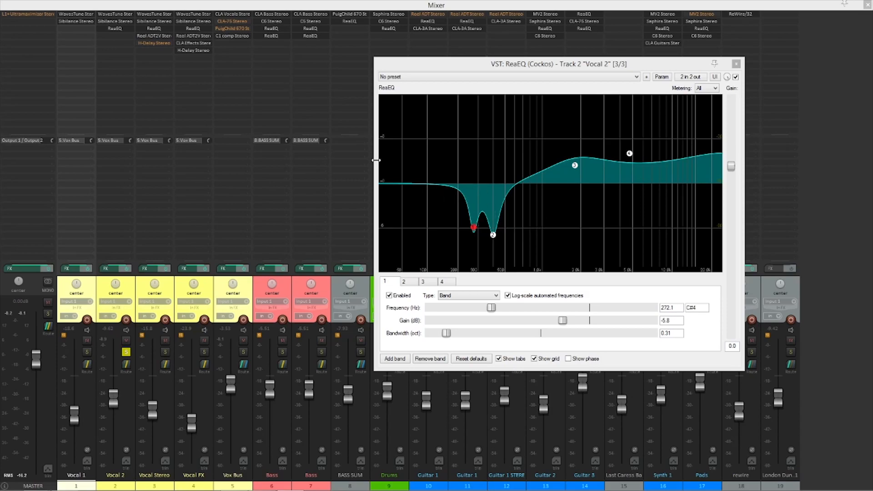
pyautogui.press('space')
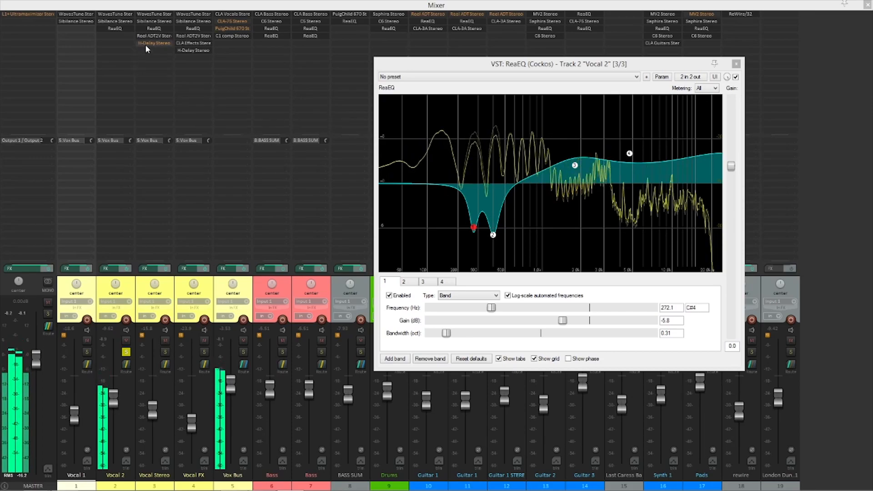
# Bypass and re-enable ReaEQ on Vocal 2 during playback to compare the sound, and close its window.
pyautogui.keyDown('shift'); pyautogui.click(113, 31); pyautogui.keyUp('shift')
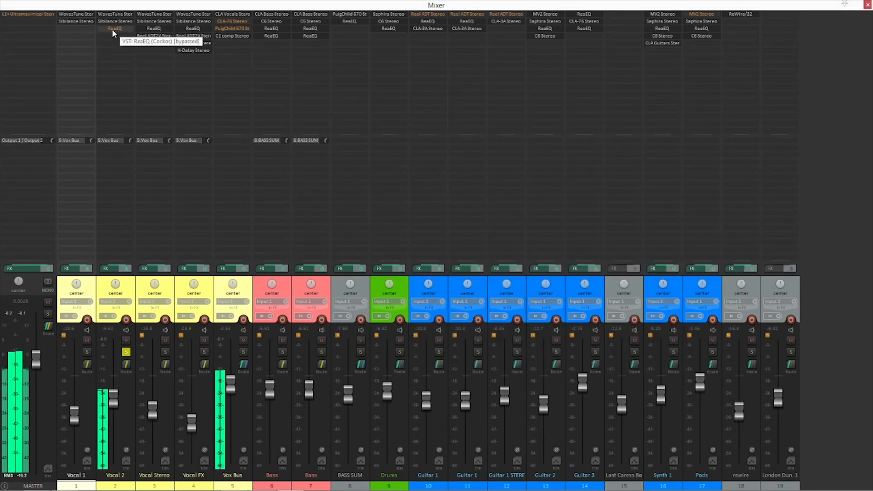
pyautogui.press('space')
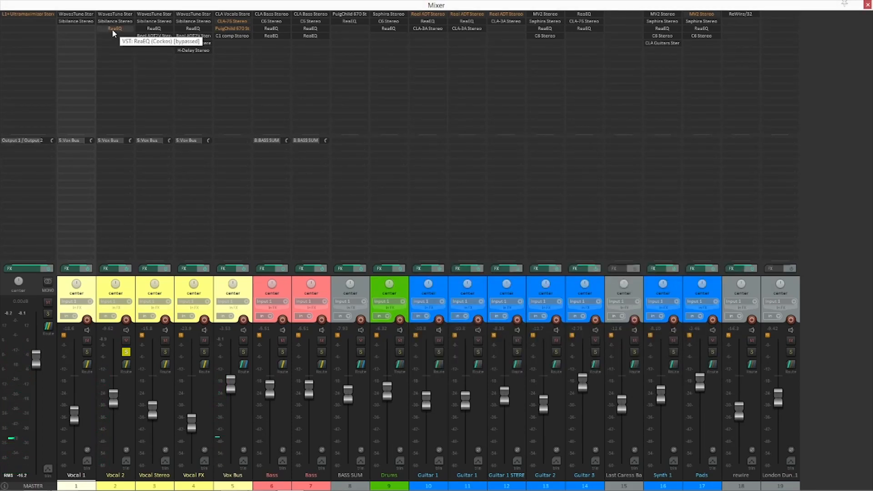
pyautogui.keyDown('shift'); pyautogui.click(112, 28); pyautogui.keyUp('shift')
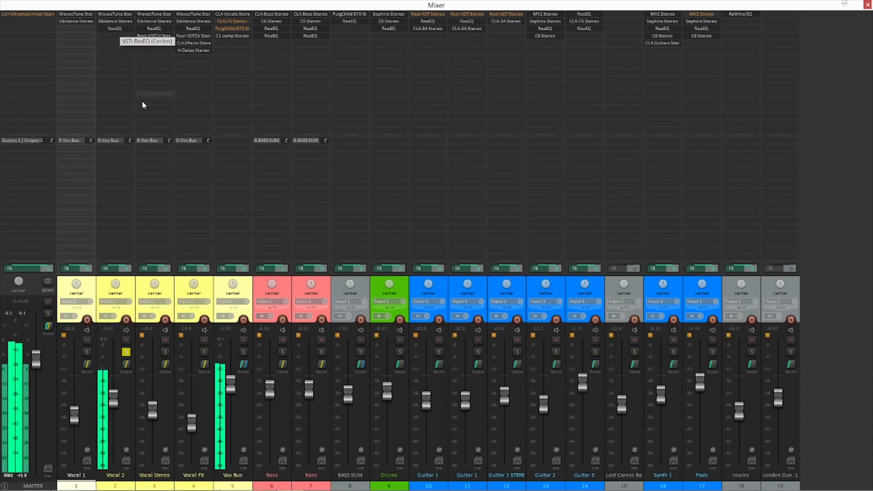
pyautogui.click(116, 272)
pyautogui.click(861, 145)
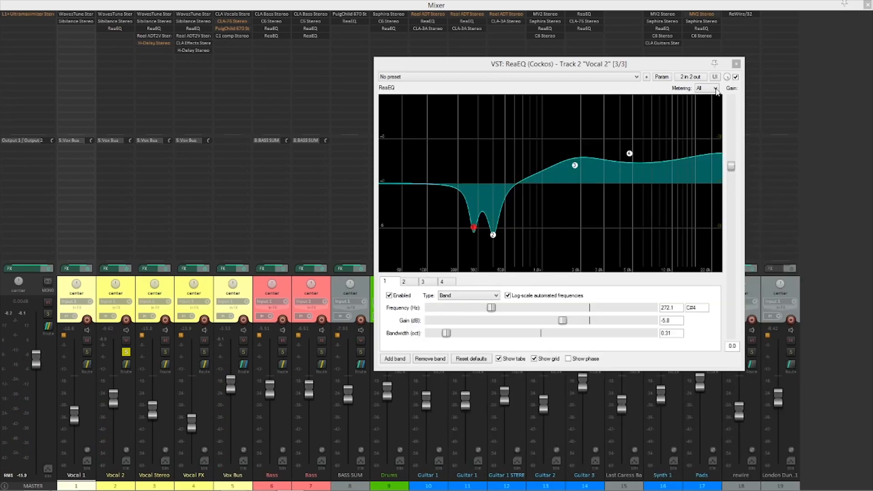
pyautogui.click(736, 64)
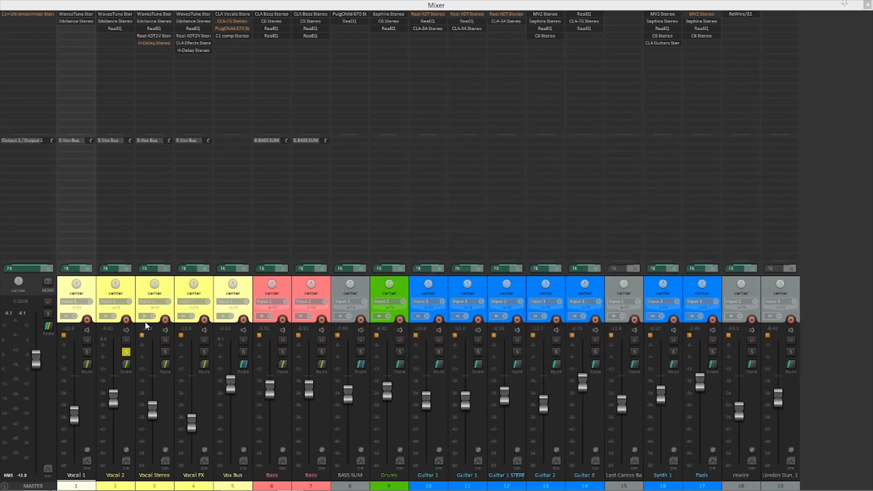
# Switch the solo from Vocal 2 to Vocal Stereo, briefly playing it together with Vocal FX.
pyautogui.click(126, 352)
pyautogui.click(165, 352)
pyautogui.click(204, 352)
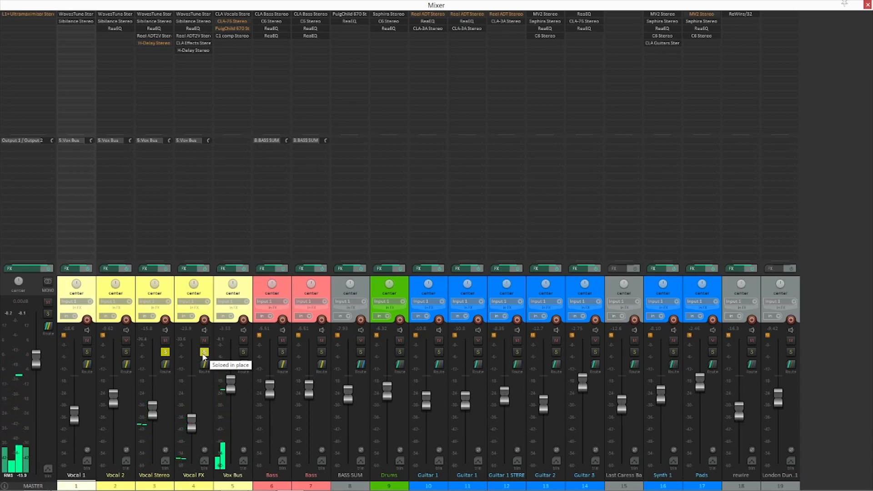
pyautogui.click(205, 353)
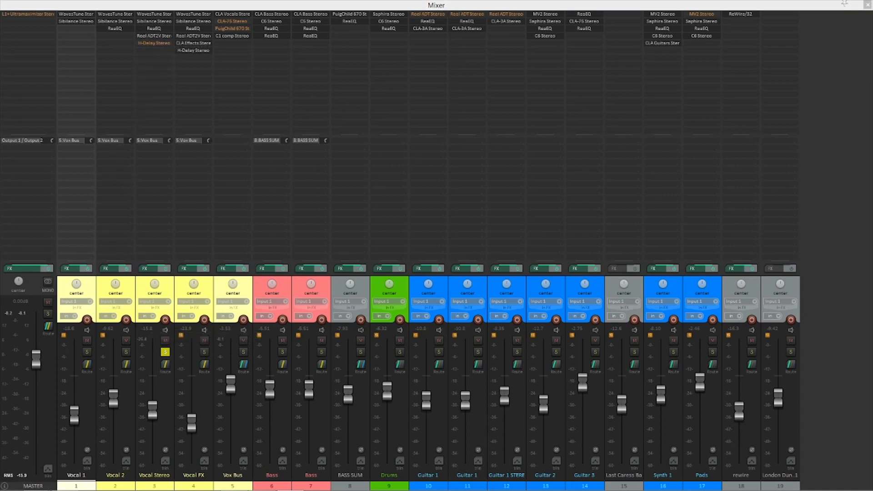
# Examine the Reel ADT2V plugin on Vocal Stereo and play the soloed track to hear its doubling.
pyautogui.moveTo(516, 163); pyautogui.dragTo(500, 102)
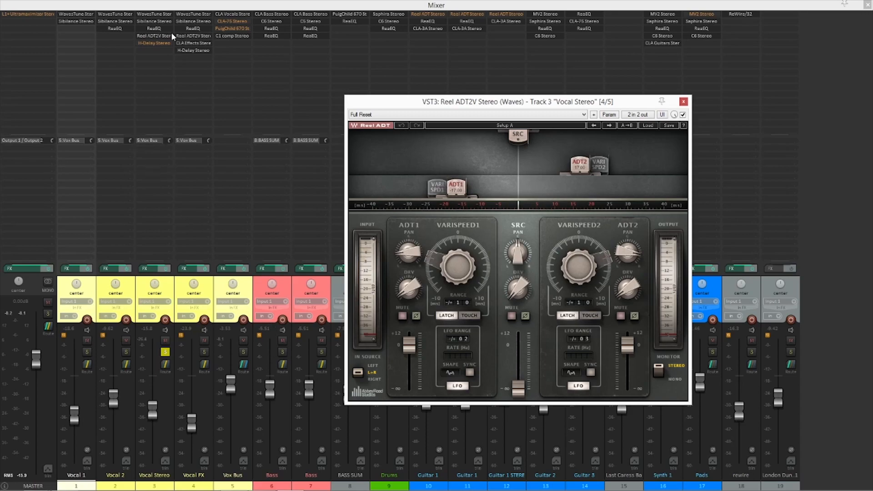
pyautogui.press('space')
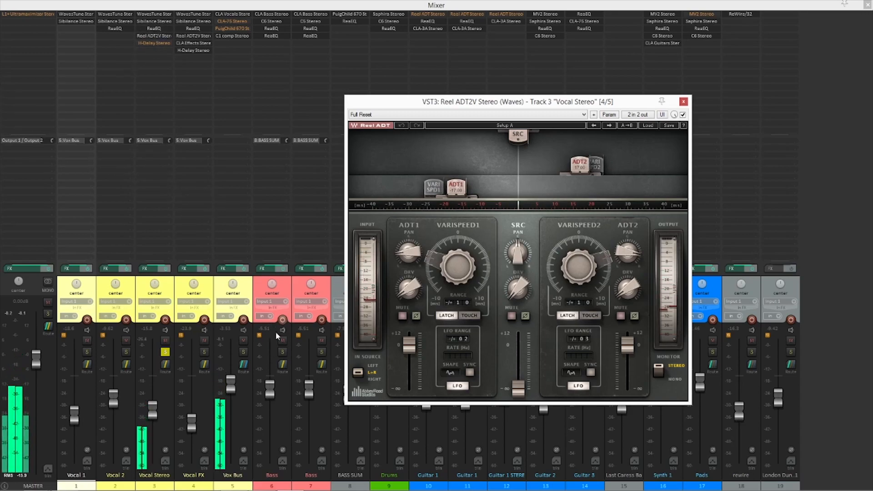
pyautogui.press('space')
# Switch the solo to Vocal FX and examine its H-Delay, CLA Effects and Reel ADT2V plugins.
pyautogui.click(165, 351)
pyautogui.click(204, 351)
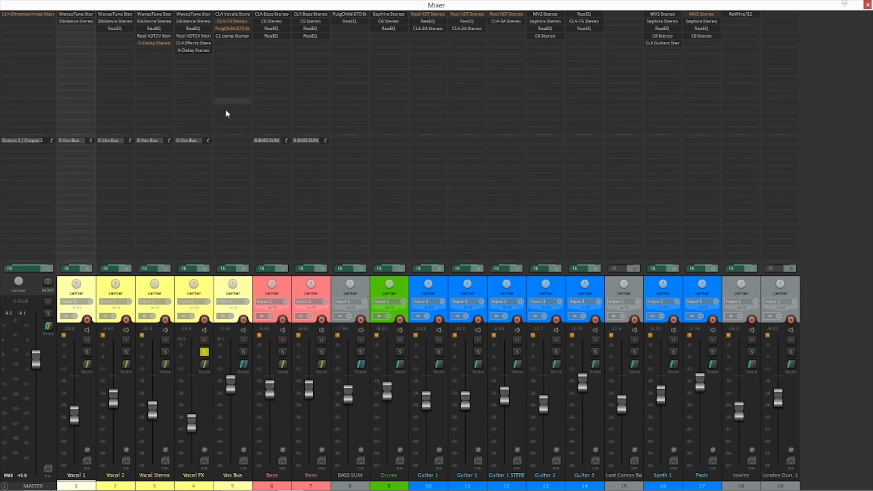
pyautogui.click(199, 51)
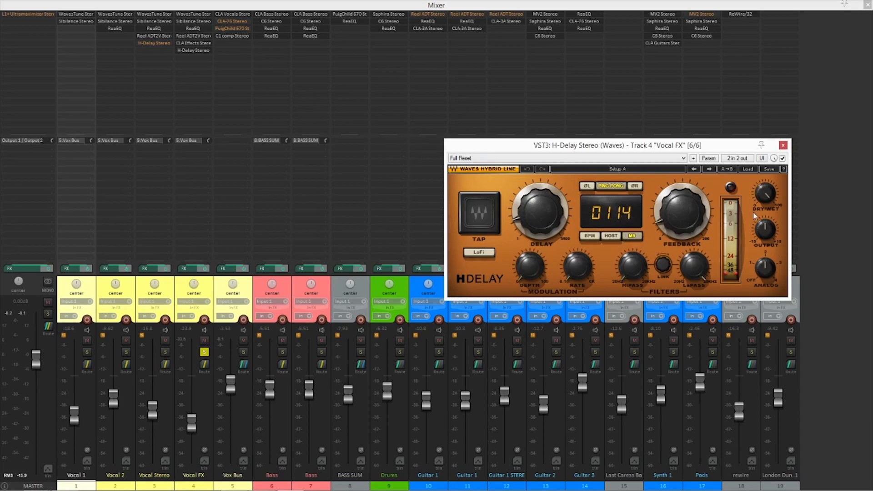
pyautogui.moveTo(689, 145); pyautogui.dragTo(573, 141)
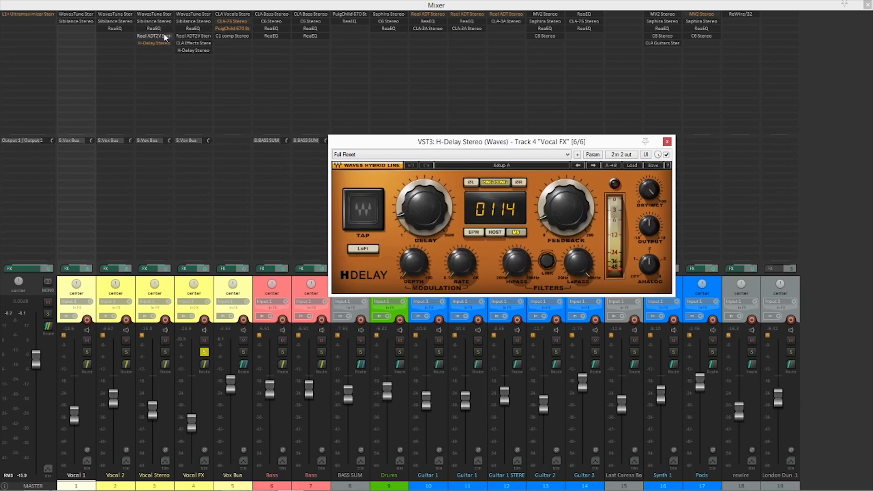
pyautogui.click(201, 43)
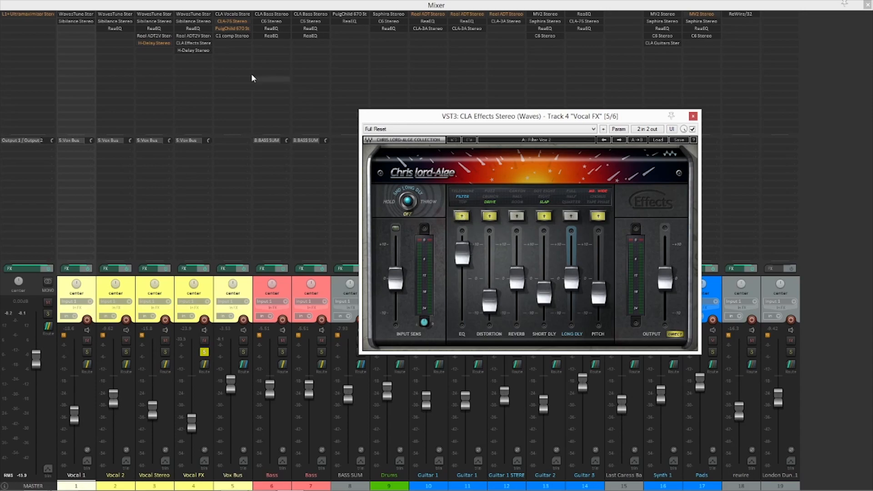
pyautogui.click(204, 36)
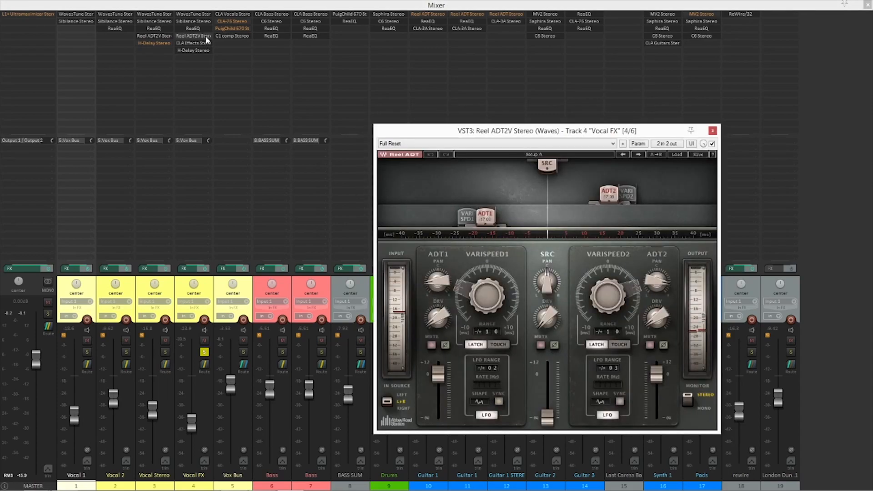
pyautogui.click(712, 131)
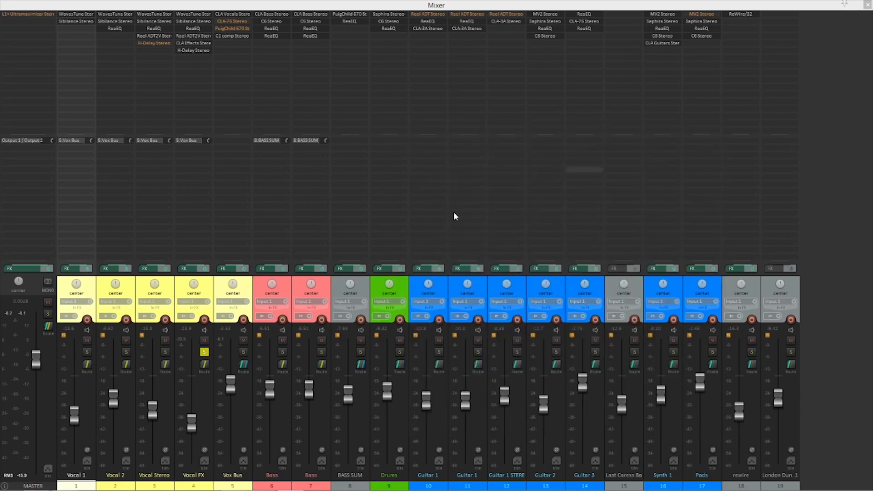
# Remove the solo from Vocal FX and play the full mix to hear the vocals in context.
pyautogui.press('space')
pyautogui.click(205, 352)
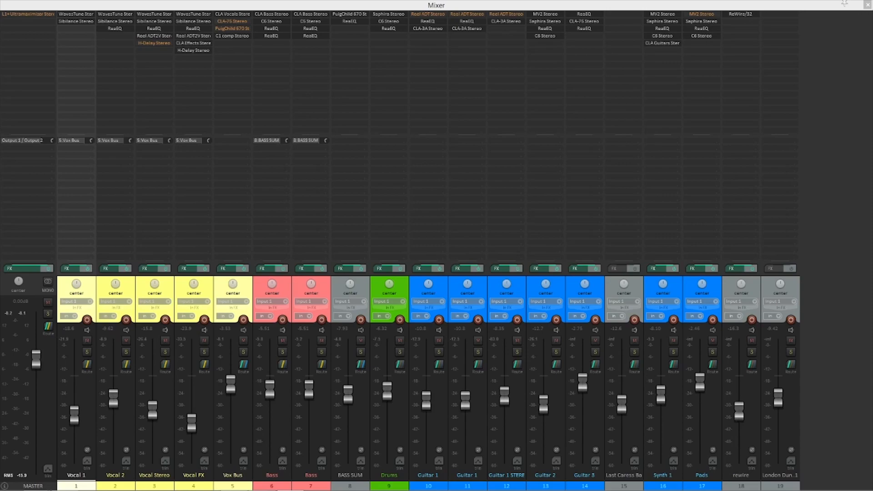
pyautogui.press('space')
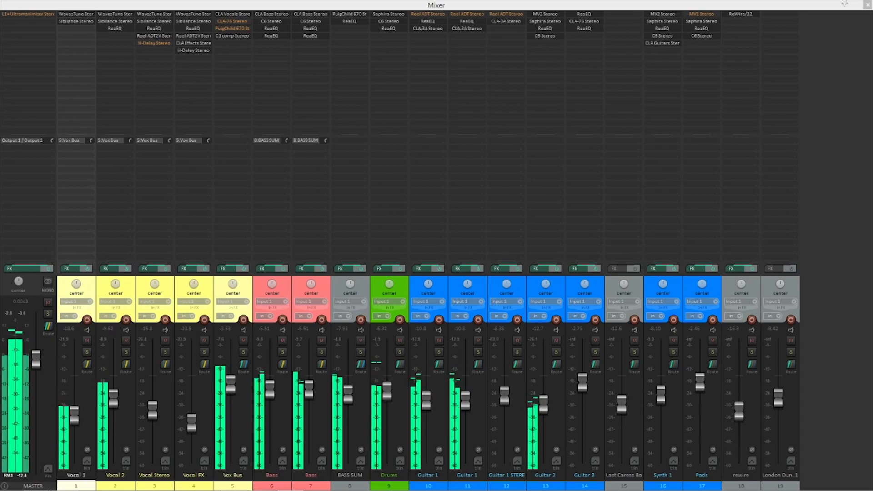
pyautogui.press('space')
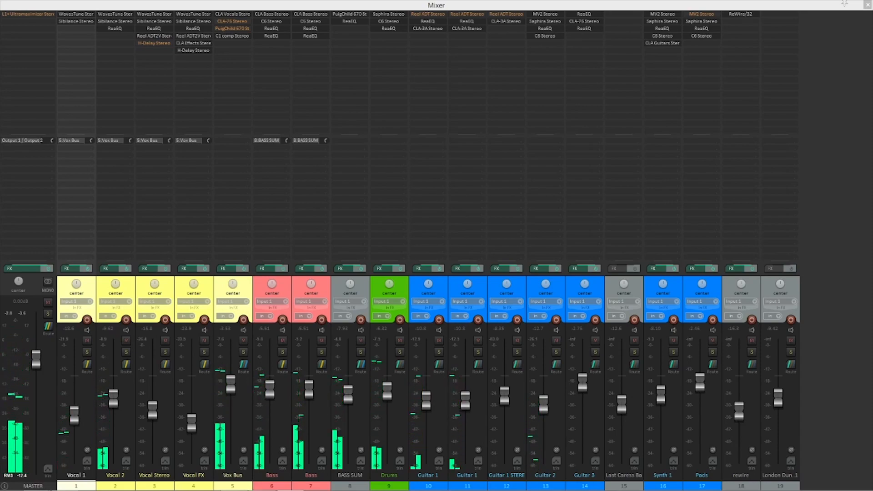
pyautogui.press('space')
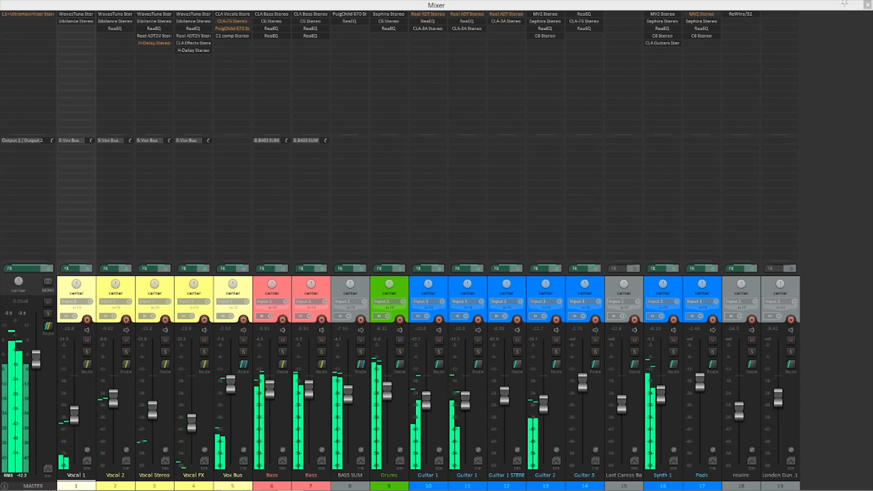
# Select the Vox Bus track and examine the settings of its CLA Vocals plugin, including the delay.
pyautogui.click(250, 293)
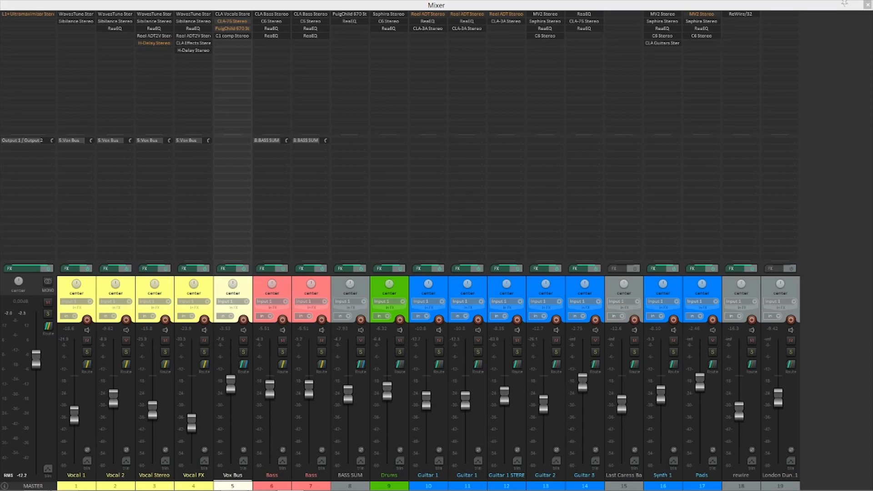
pyautogui.click(228, 5)
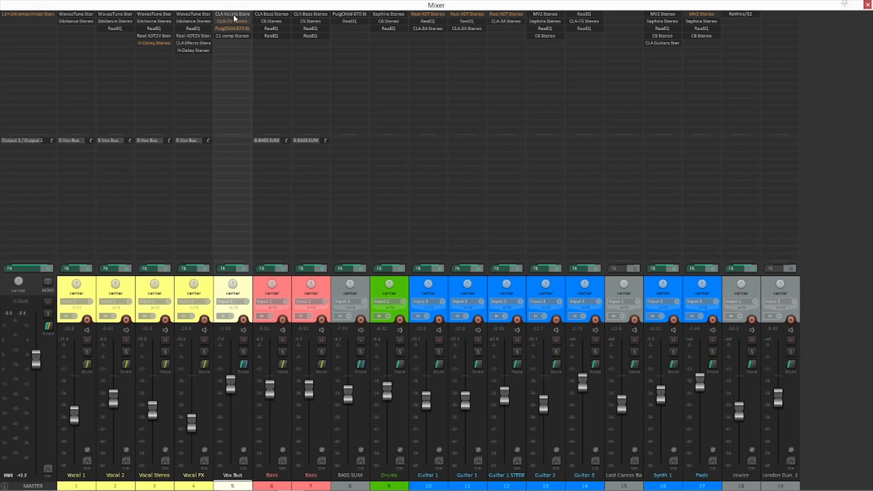
pyautogui.click(233, 15)
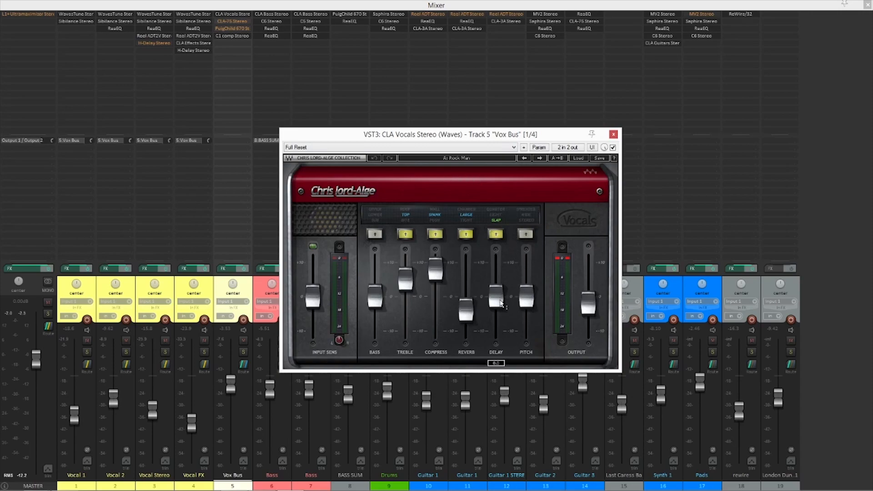
pyautogui.moveTo(498, 291)
pyautogui.click(613, 134)
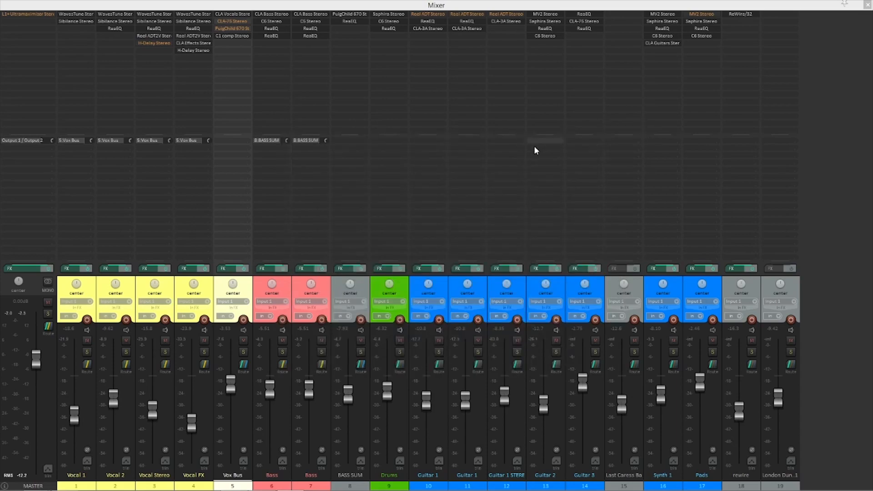
# Open C1 comp on Vox Bus, play the mix to watch its compression, and close the plugin.
pyautogui.click(236, 37)
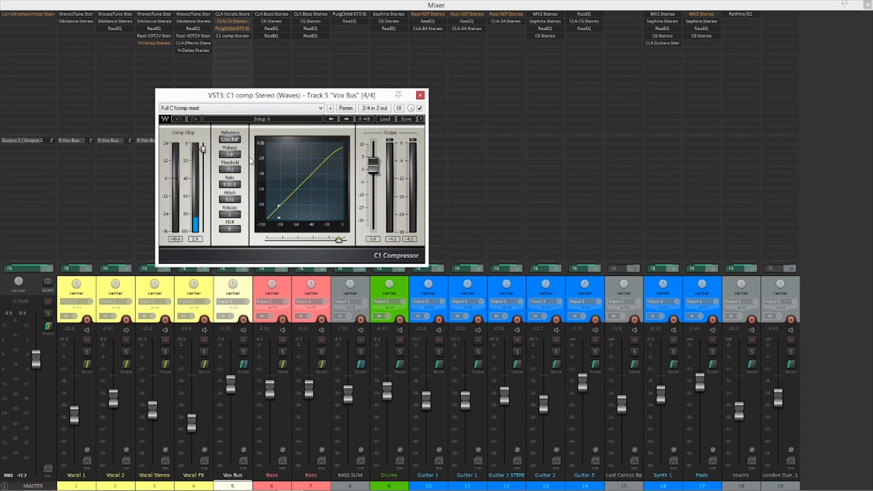
pyautogui.press('space')
pyautogui.click(421, 95)
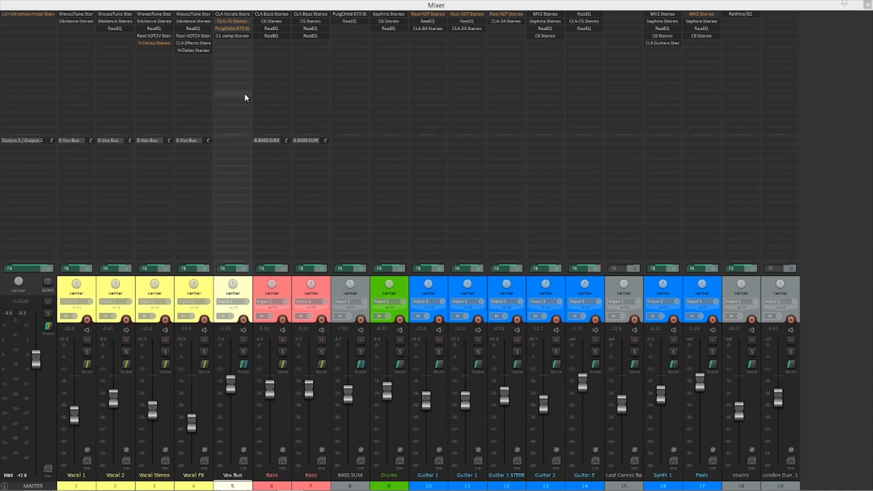
# Examine the bypassed CLA-76 and PuigChild 670 compressors on Vox Bus.
pyautogui.click(228, 21)
pyautogui.click(229, 21)
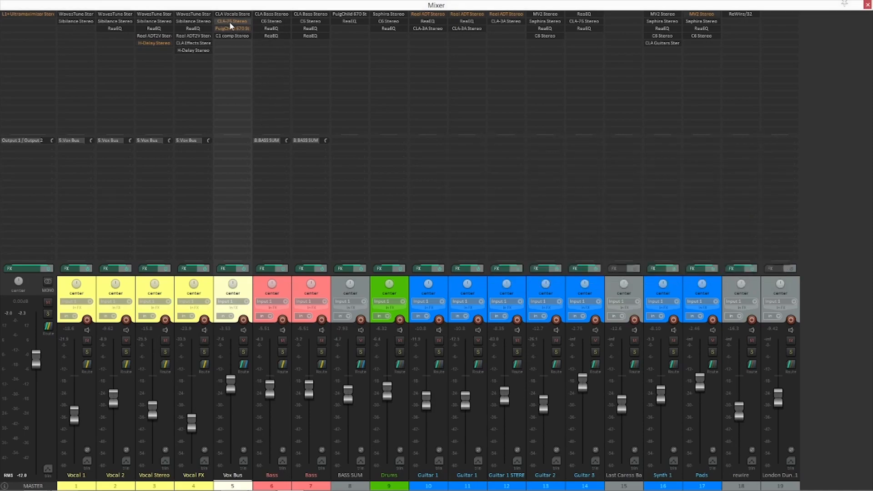
pyautogui.click(231, 29)
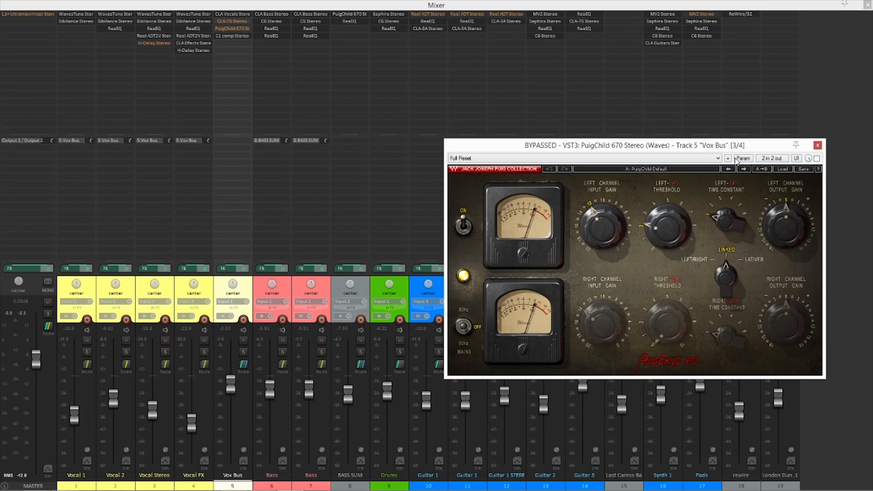
pyautogui.click(817, 146)
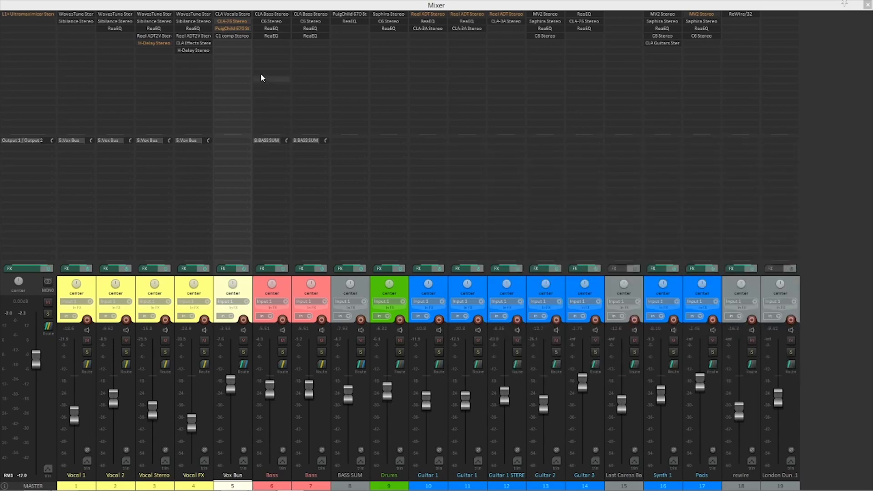
# Solo the first Bass track, bypass its whole effects chain, and play it without effects.
pyautogui.click(284, 288)
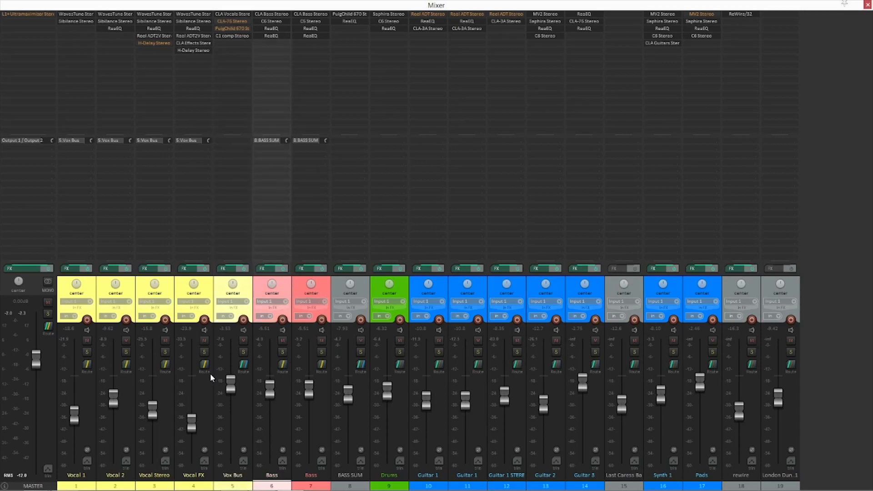
pyautogui.click(284, 352)
pyautogui.click(283, 269)
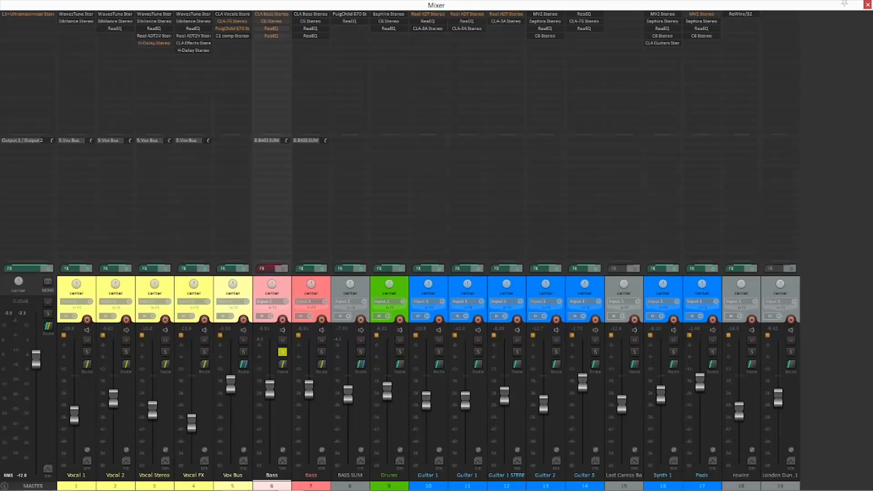
pyautogui.press('space')
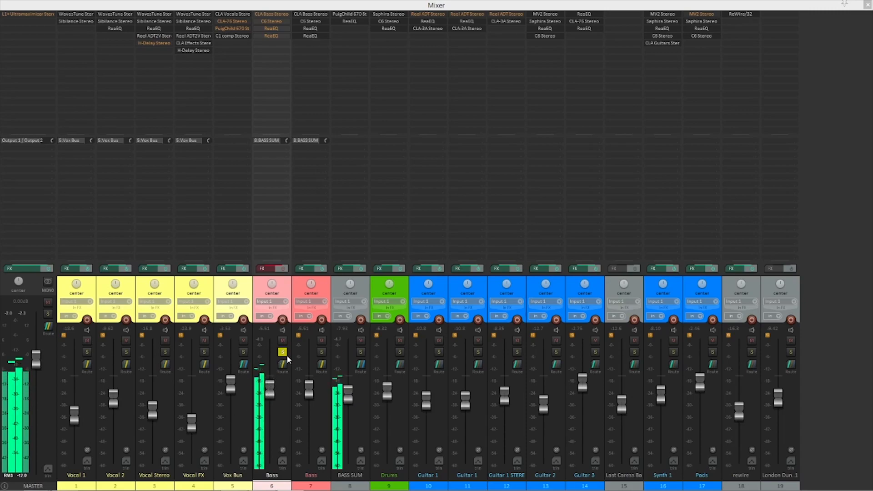
# Bypass the second Bass track's whole effects chain and play it soloed in place of the first Bass track.
pyautogui.click(322, 269)
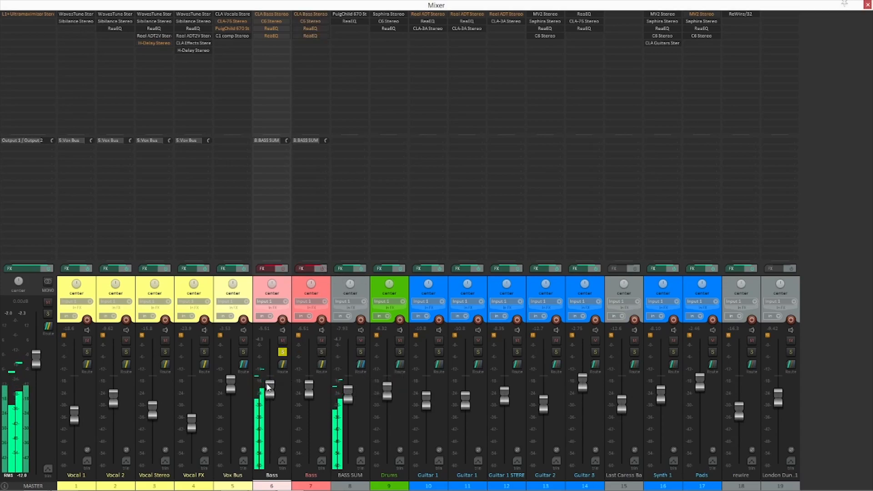
pyautogui.click(319, 351)
pyautogui.click(282, 352)
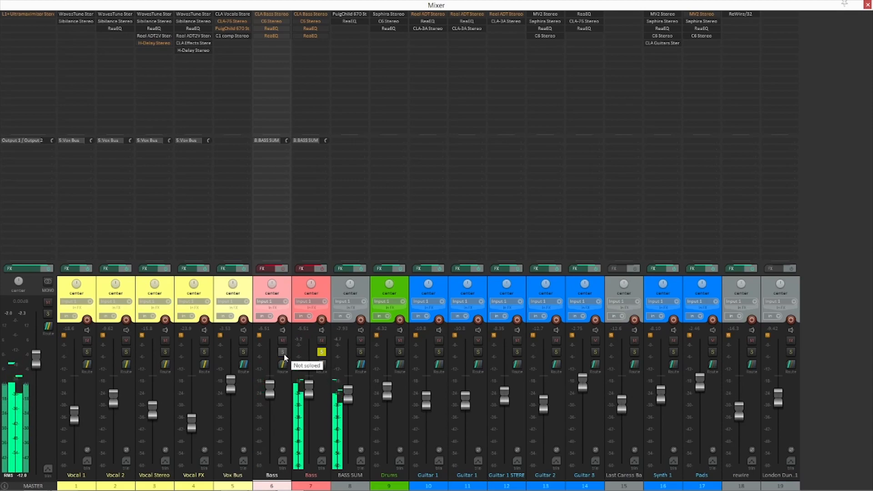
# Listen to both Bass tracks soloed together without effects, stop playback, and leave only the first Bass track soloed.
pyautogui.click(282, 352)
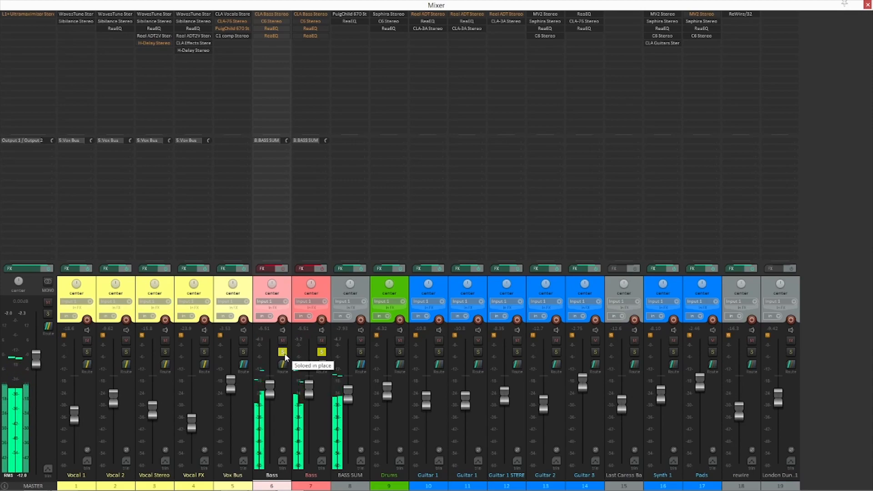
pyautogui.click(284, 354)
pyautogui.click(284, 354)
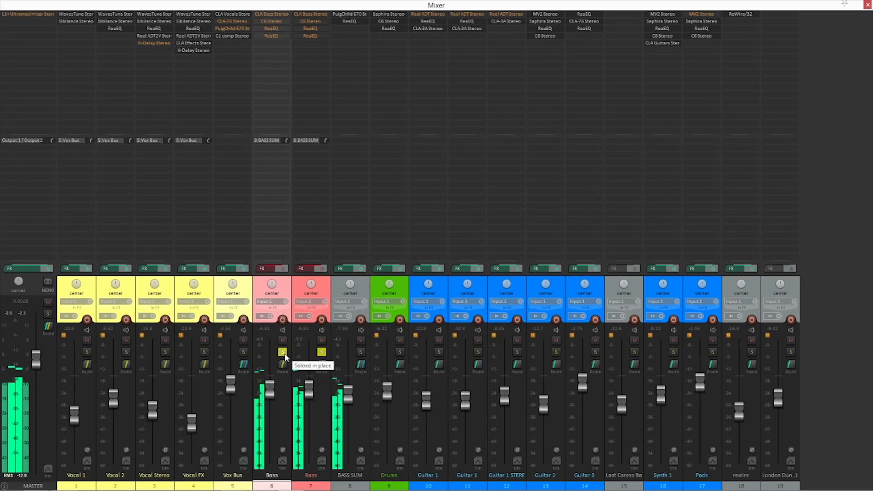
pyautogui.press('space')
pyautogui.click(322, 352)
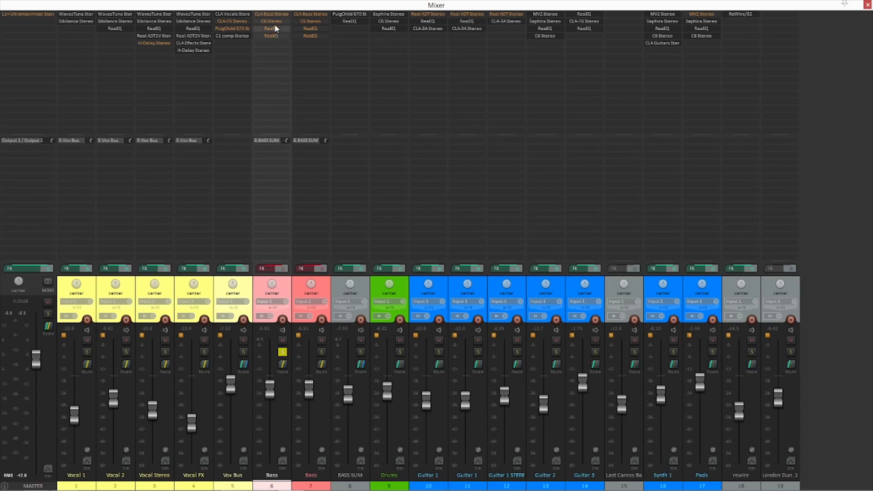
# Re-enable the first Bass track's effects chain and individually bypass its C6 and both ReaEQ plugins.
pyautogui.click(282, 269)
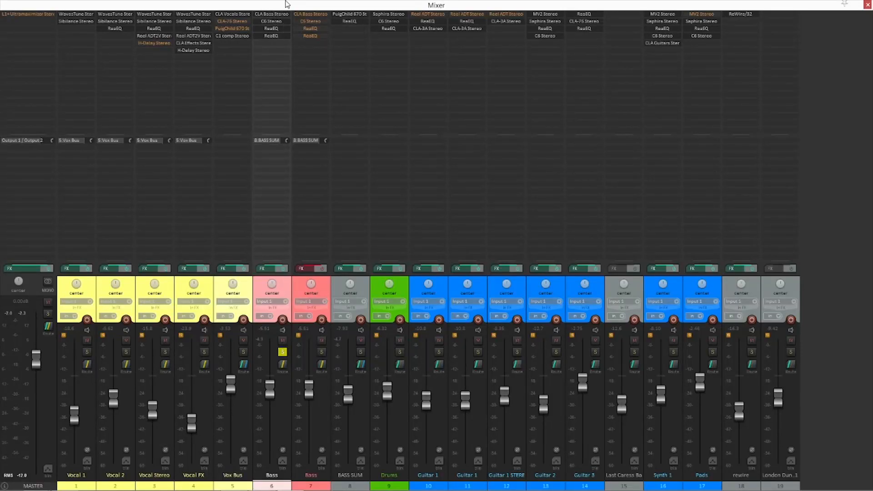
pyautogui.keyDown('shift'); pyautogui.click(277, 35); pyautogui.keyUp('shift')
pyautogui.keyDown('shift'); pyautogui.click(274, 29); pyautogui.keyUp('shift')
pyautogui.keyDown('shift'); pyautogui.click(274, 22); pyautogui.keyUp('shift')
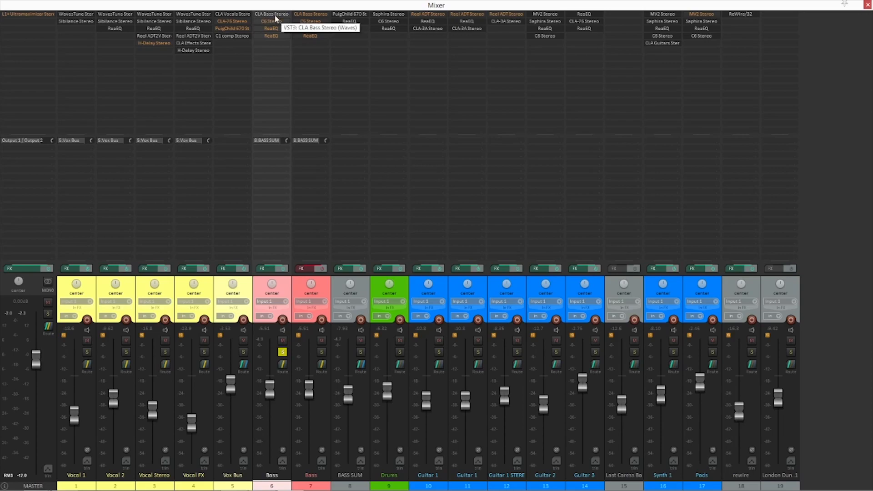
# Examine the CLA Bass settings on the first Bass track, bypass that plugin, and start playback.
pyautogui.click(274, 15)
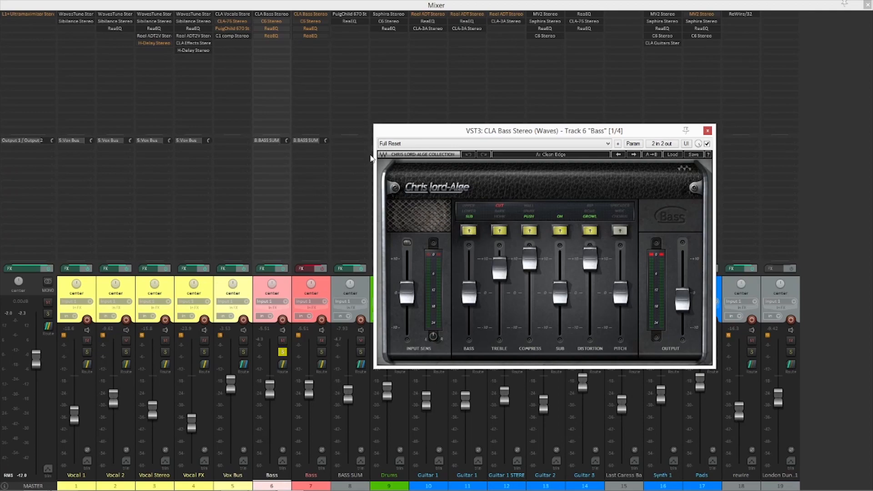
pyautogui.keyDown('shift'); pyautogui.click(278, 15); pyautogui.keyUp('shift')
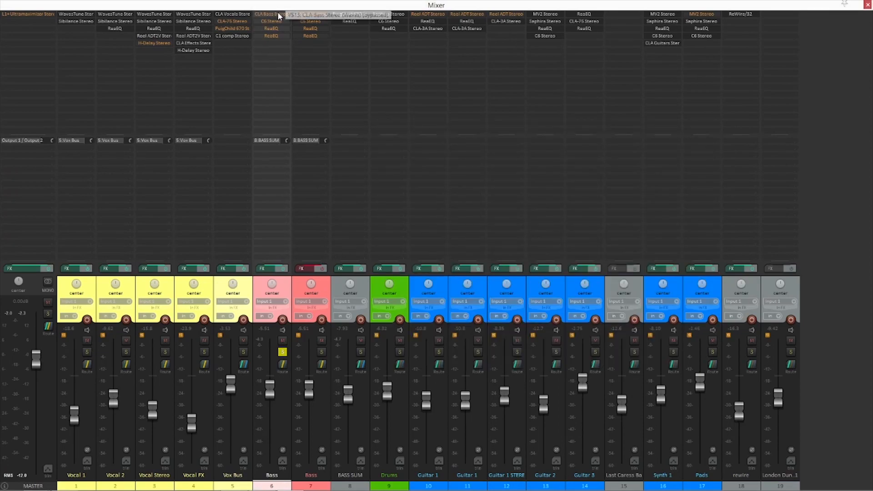
pyautogui.press('space')
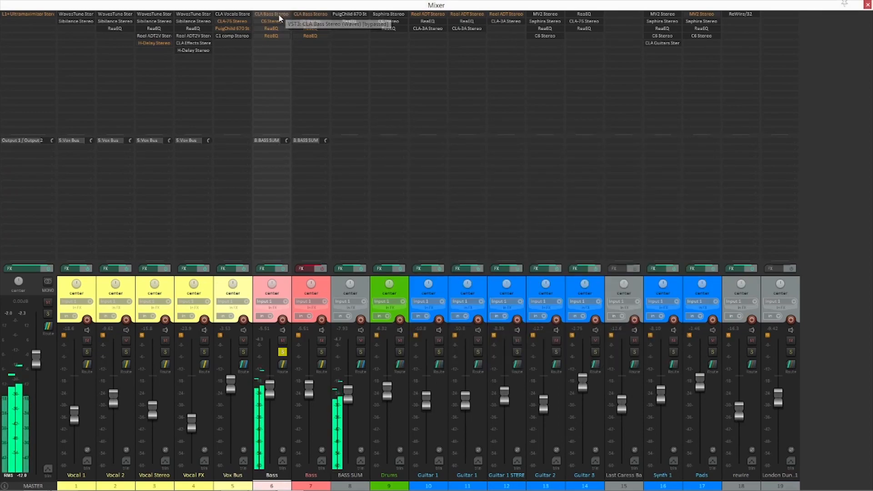
# Open the first Bass track's effects chain, switch CLA Bass back on during playback, and watch its meters and settings.
pyautogui.click(271, 270)
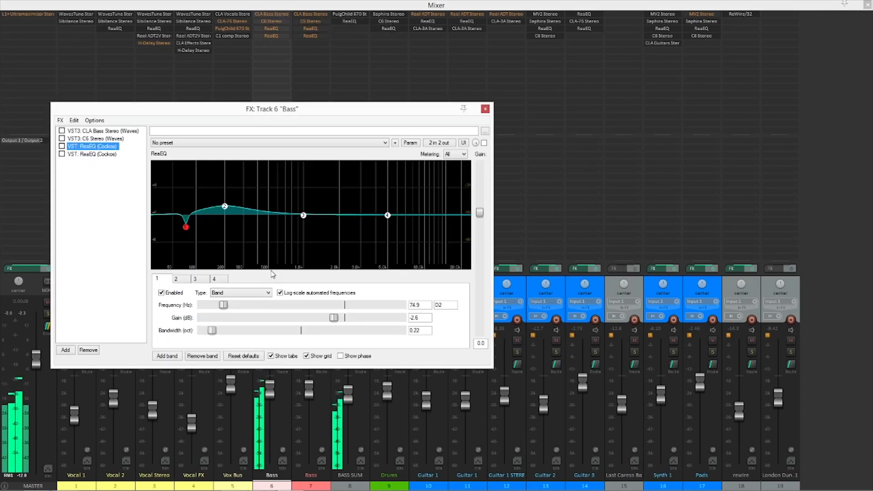
pyautogui.click(122, 131)
pyautogui.moveTo(176, 114); pyautogui.dragTo(279, 111)
pyautogui.click(654, 160)
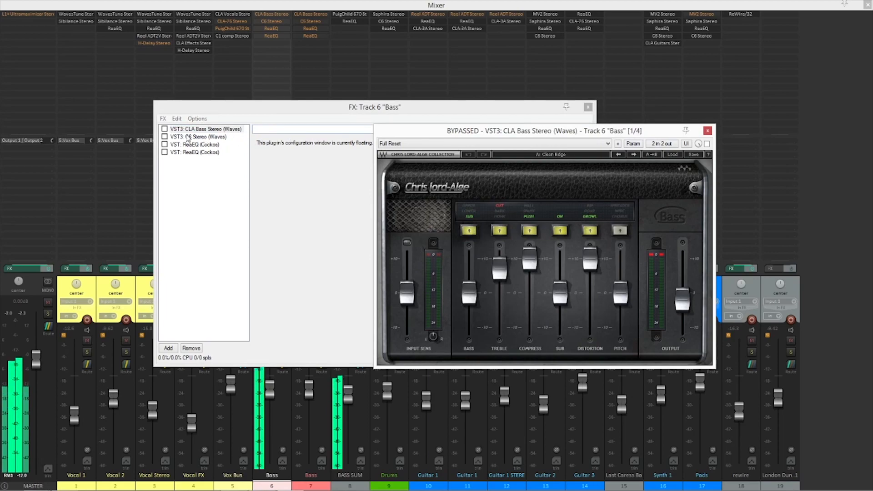
pyautogui.click(165, 129)
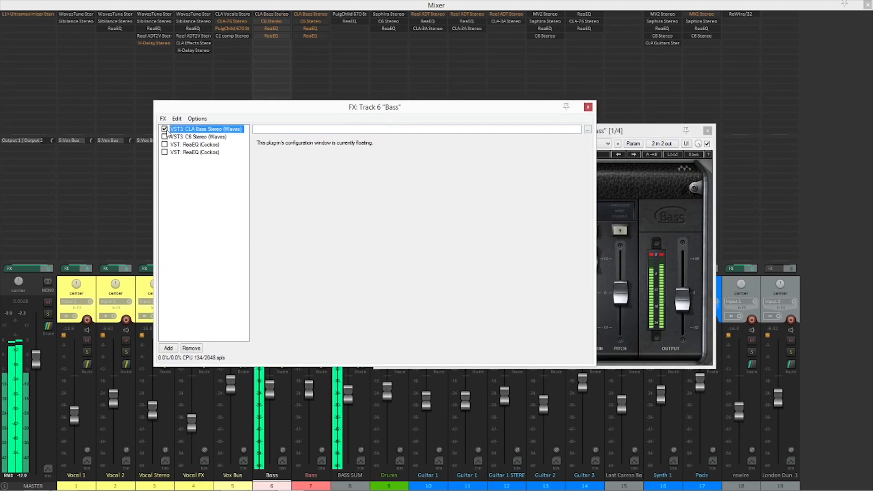
pyautogui.click(620, 133)
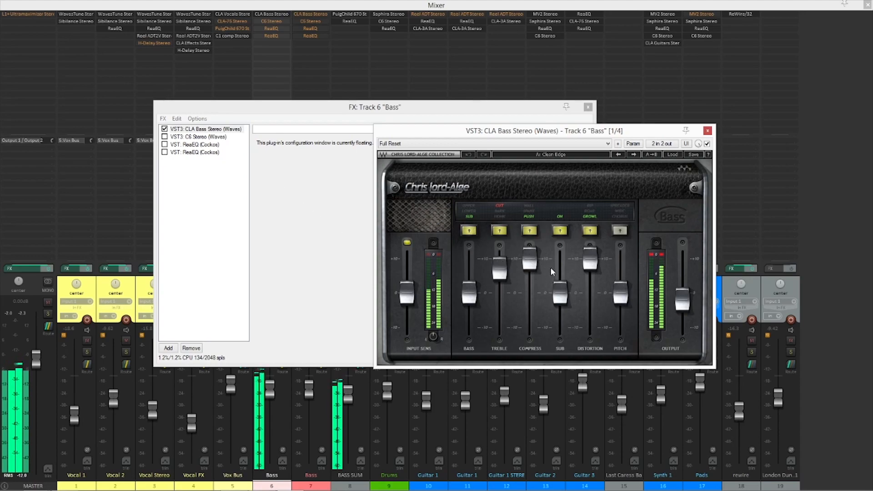
# Enable C6 on the first Bass track, view its bands, and compare the sound with it bypassed and active.
pyautogui.click(165, 137)
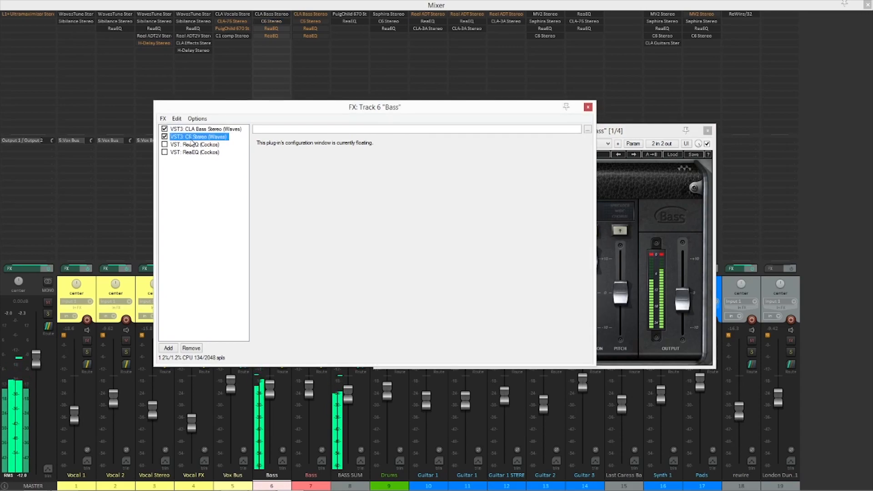
pyautogui.click(191, 137)
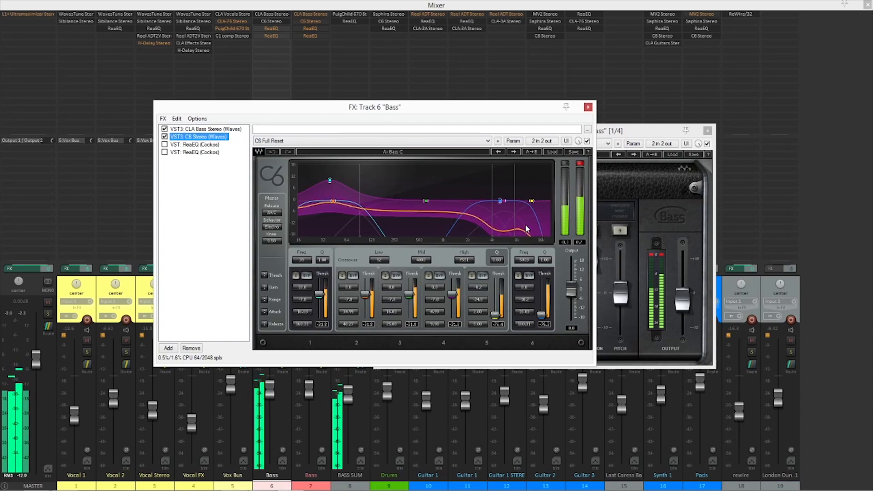
pyautogui.click(164, 136)
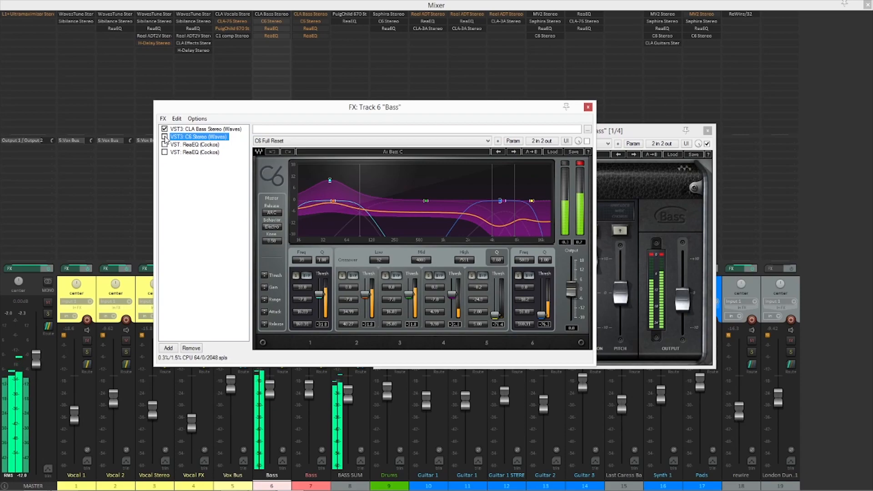
pyautogui.click(164, 137)
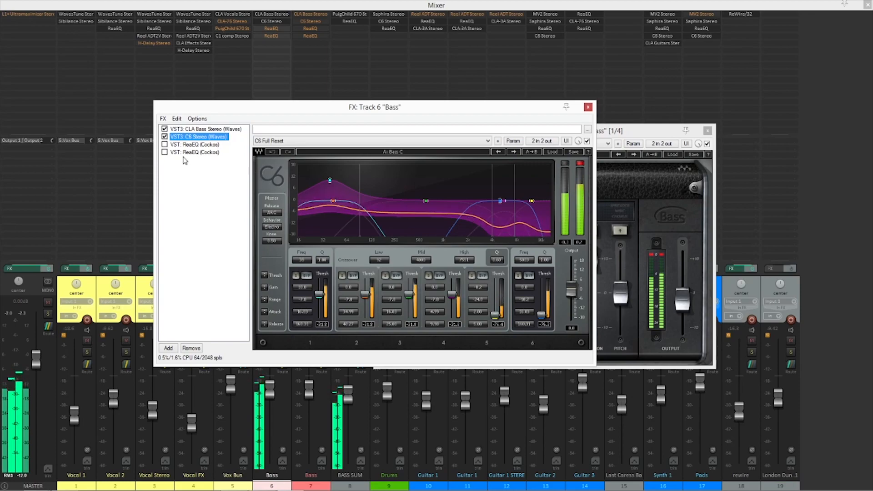
# Enable both ReaEQ plugins on the first Bass track and view each one's curve.
pyautogui.click(164, 144)
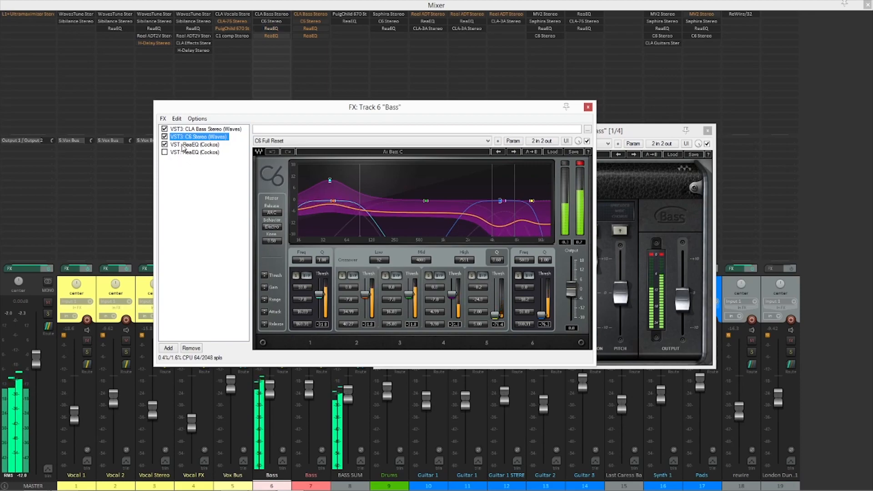
pyautogui.click(183, 144)
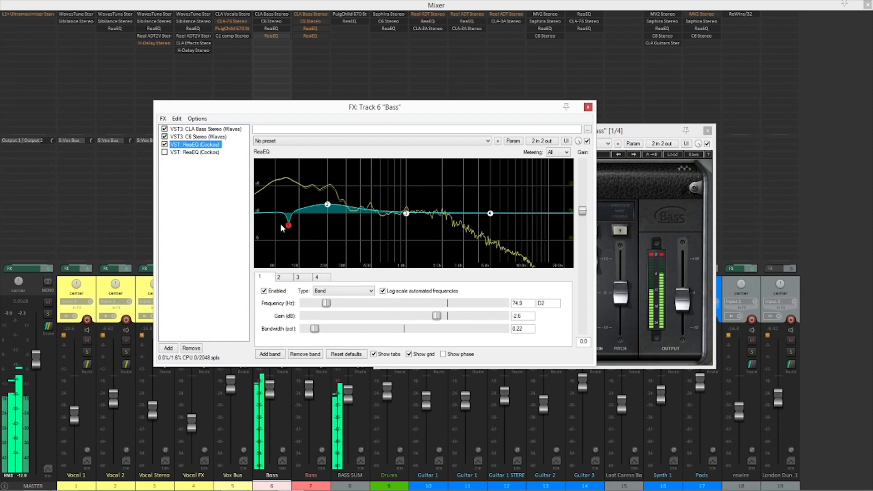
pyautogui.click(178, 153)
pyautogui.click(165, 152)
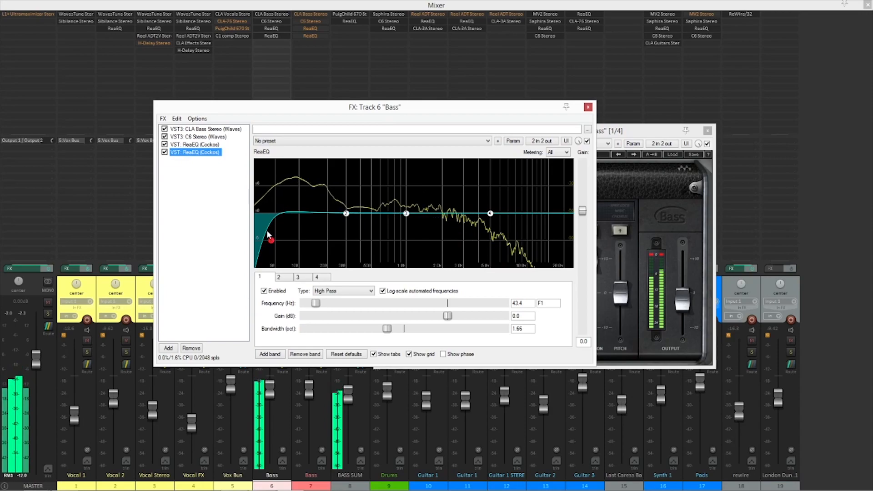
# Examine band 2 of the first ReaEQ on the first Bass track and close the effects chain window.
pyautogui.click(196, 144)
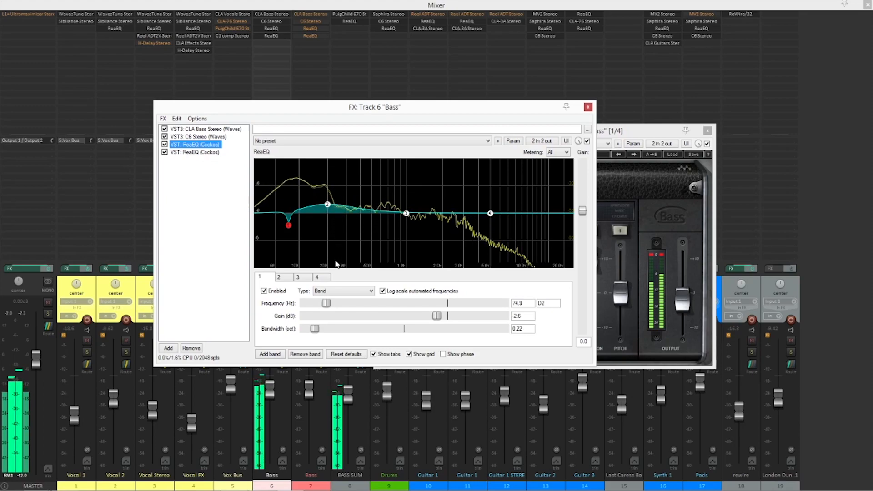
pyautogui.click(329, 204)
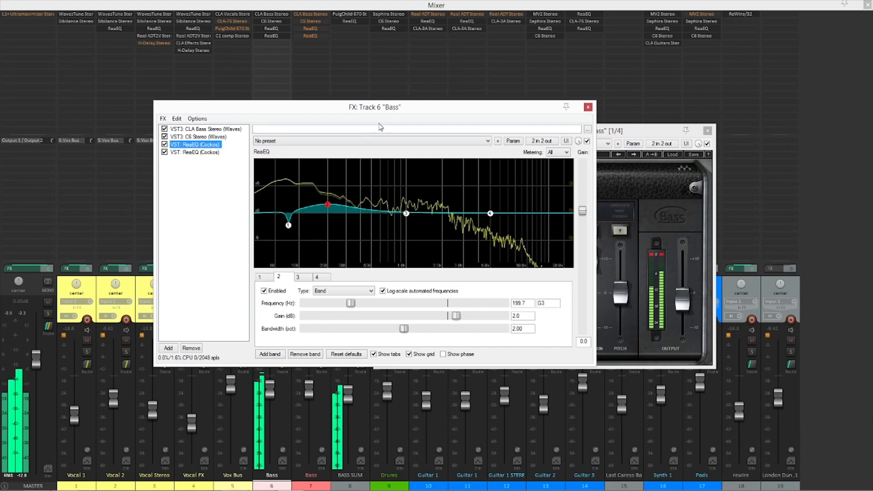
pyautogui.click(587, 107)
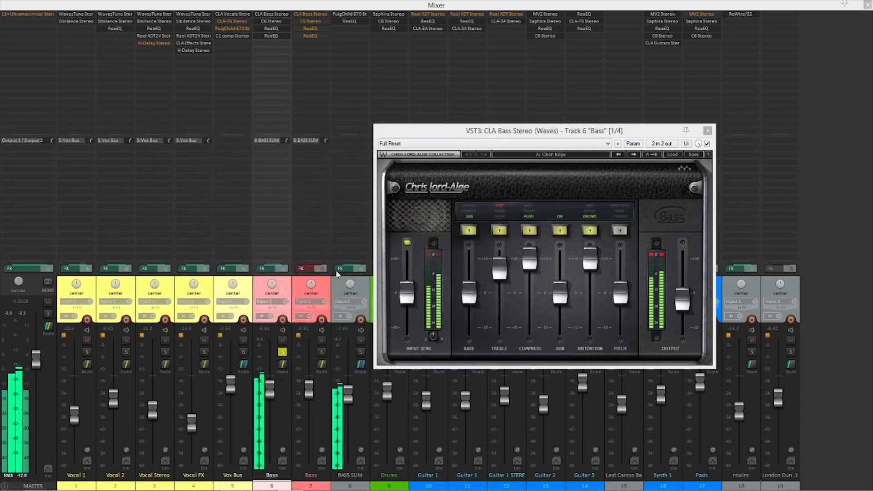
# Compare the first Bass track with its whole effects chain bypassed and re-enabled during playback.
pyautogui.click(321, 269)
pyautogui.click(322, 270)
pyautogui.click(282, 269)
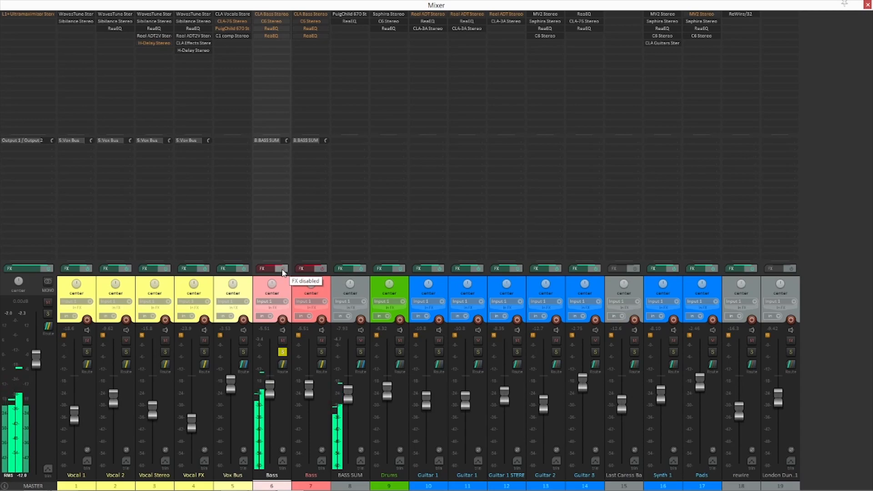
pyautogui.click(282, 269)
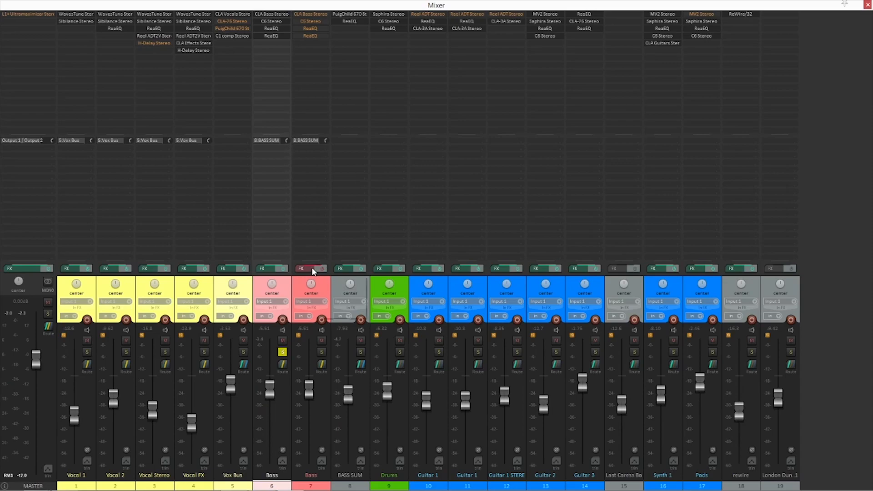
# Solo the second Bass track instead of the first, enable its effects chain, and compare it with and without effects.
pyautogui.click(283, 351)
pyautogui.click(322, 351)
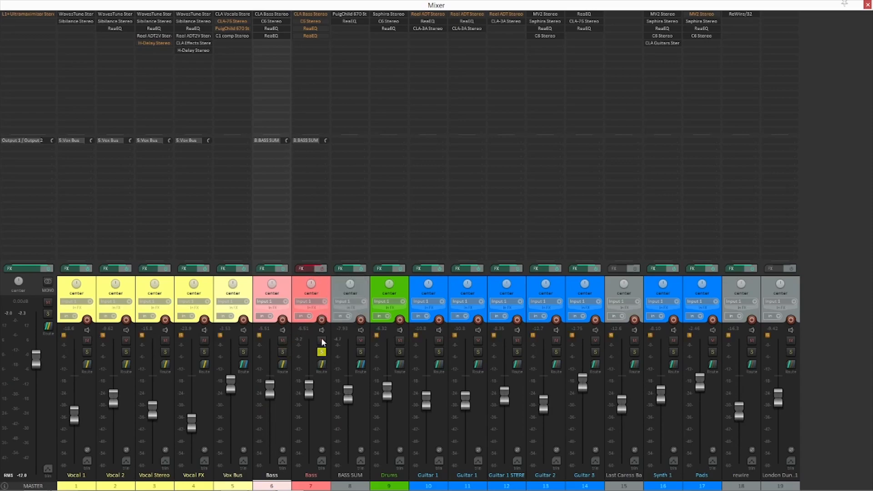
pyautogui.click(322, 269)
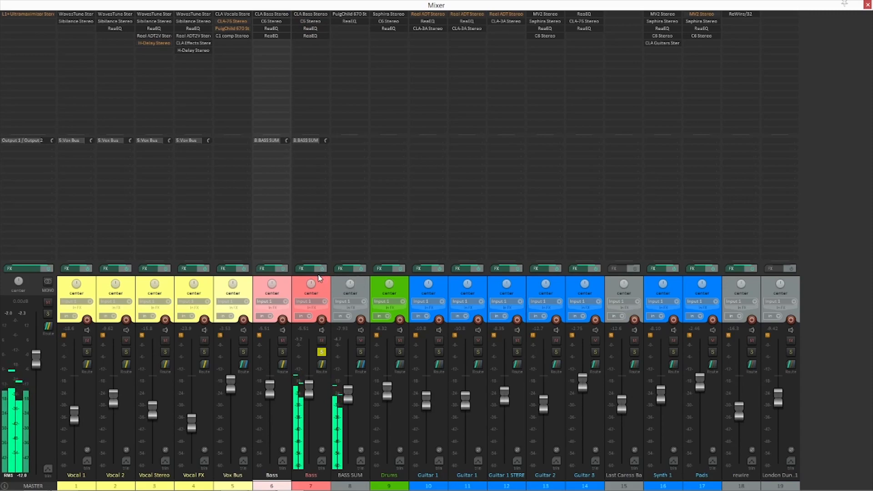
pyautogui.click(320, 269)
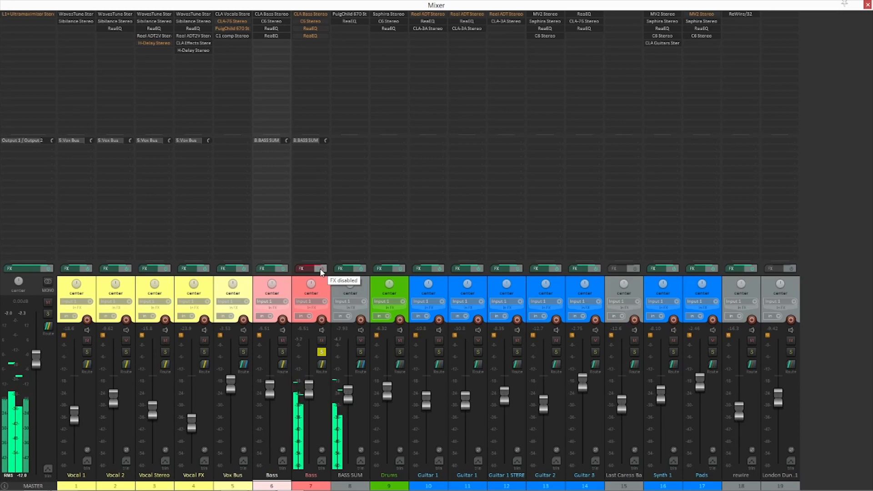
pyautogui.click(321, 269)
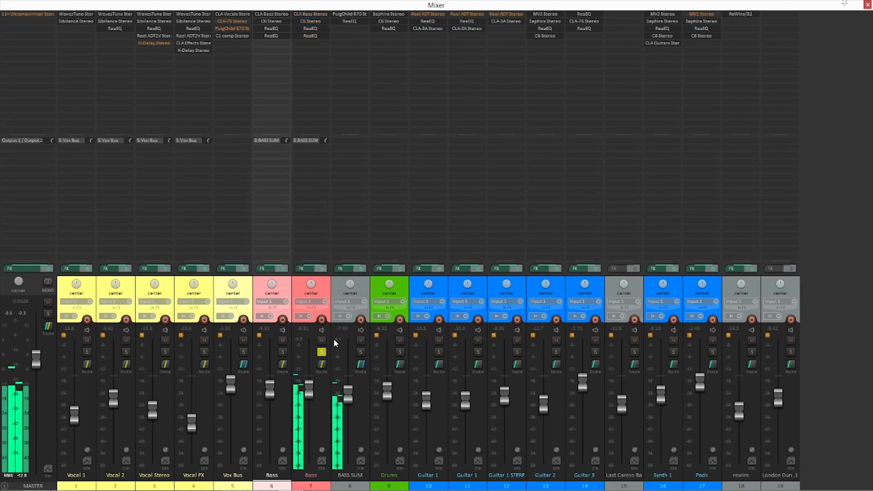
# Solo BASS SUM in place of the second Bass track and examine its PuigChild 670 compressor during playback.
pyautogui.click(321, 294)
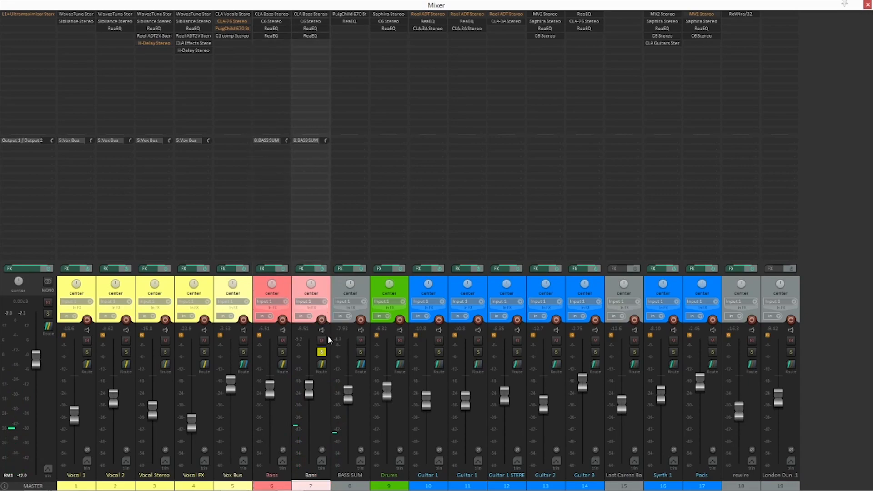
pyautogui.click(360, 351)
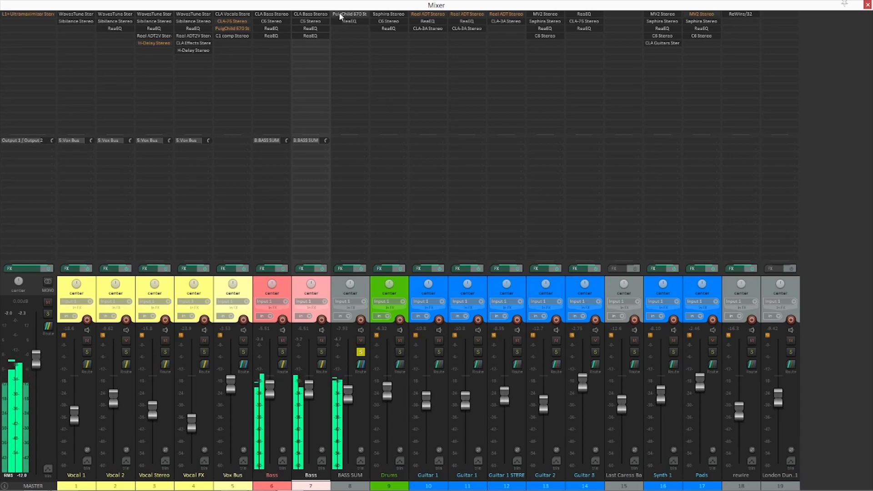
pyautogui.click(354, 15)
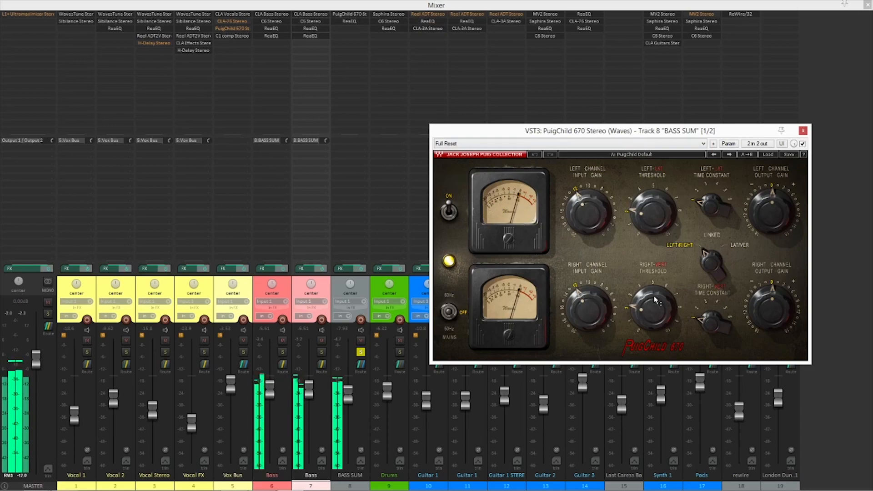
pyautogui.press('space')
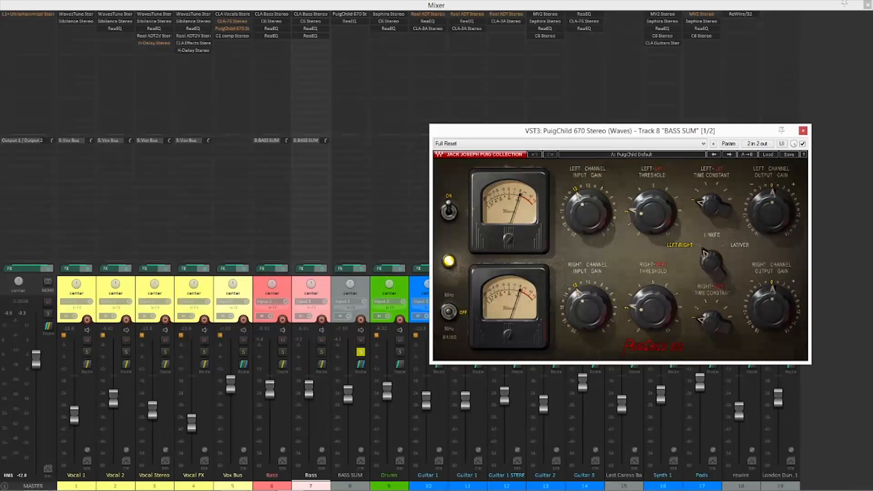
pyautogui.press('space')
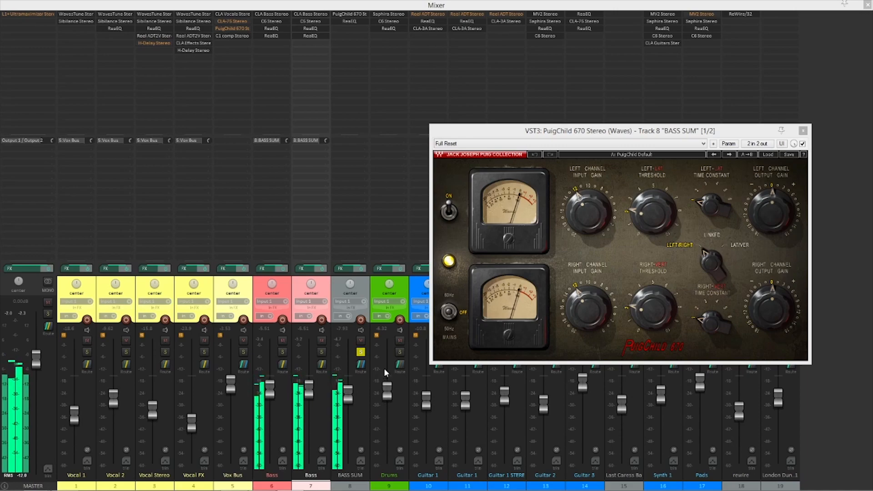
# Stop playback, examine the ReaEQ and PuigChild 670 settings on BASS SUM, and close the plug-in window.
pyautogui.press('space')
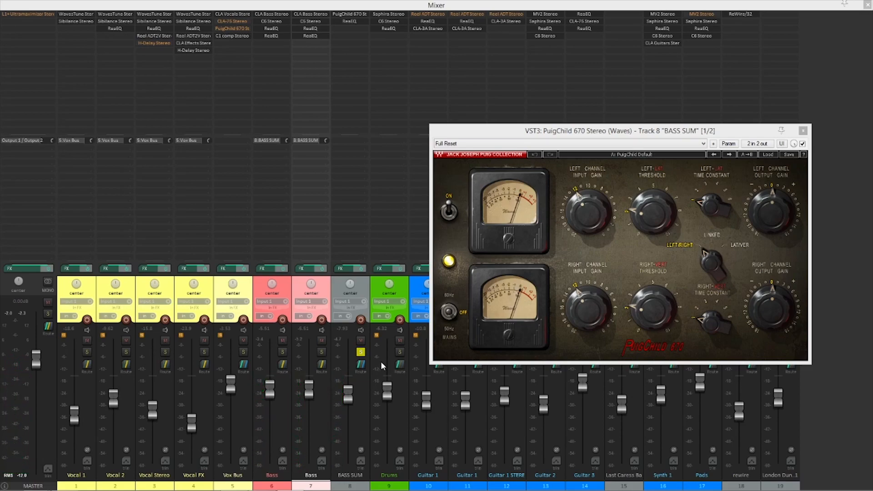
pyautogui.click(354, 21)
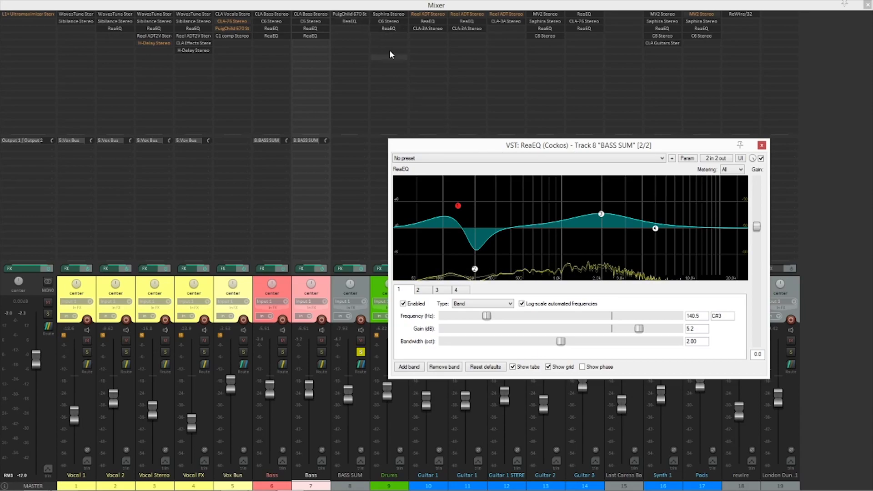
pyautogui.click(358, 16)
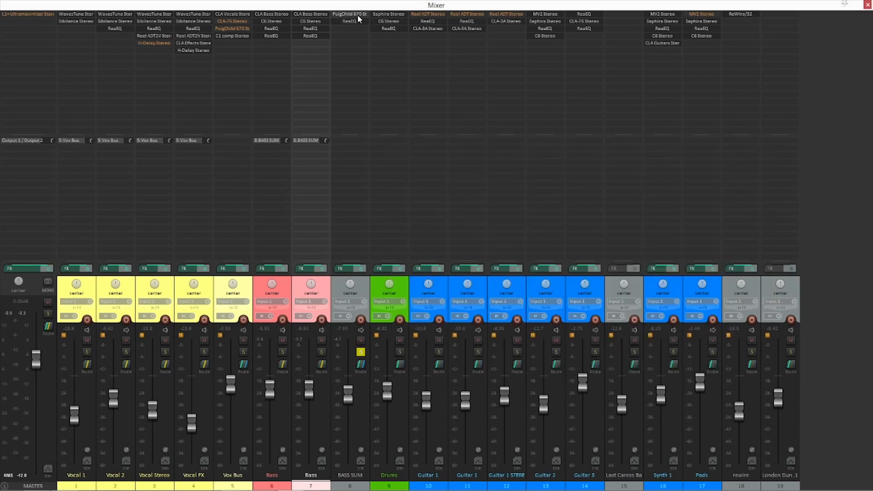
pyautogui.click(358, 18)
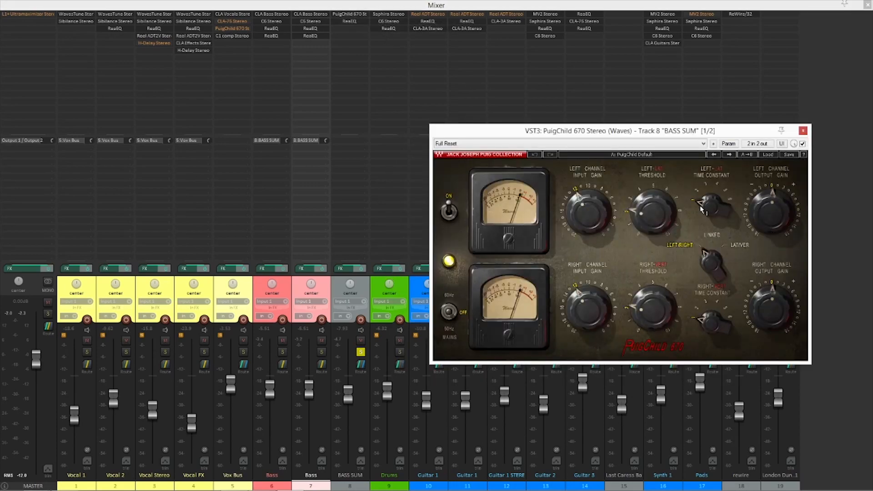
pyautogui.moveTo(703, 208)
pyautogui.click(803, 131)
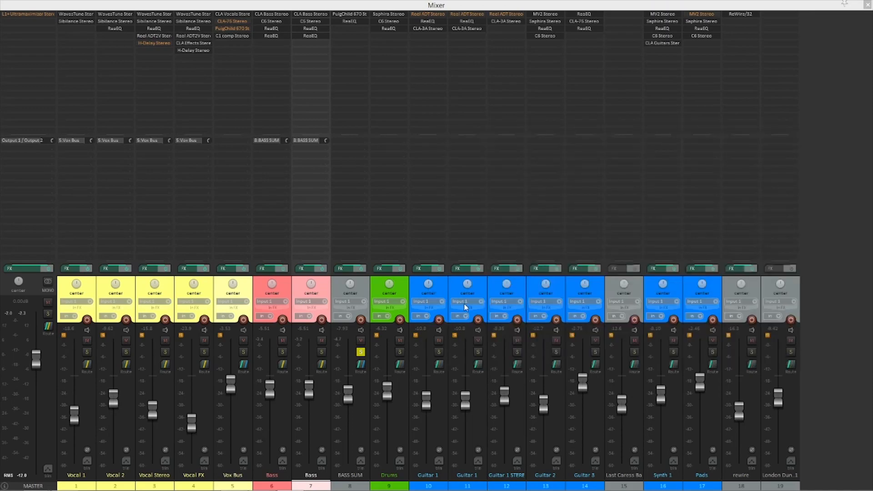
# Solo Drums in place of BASS SUM and listen to it with its whole effects chain bypassed.
pyautogui.click(361, 352)
pyautogui.click(399, 352)
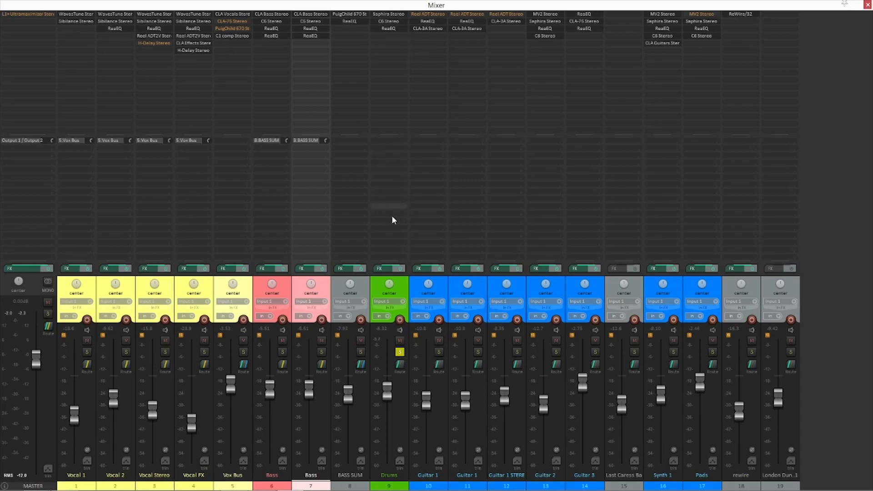
pyautogui.click(391, 271)
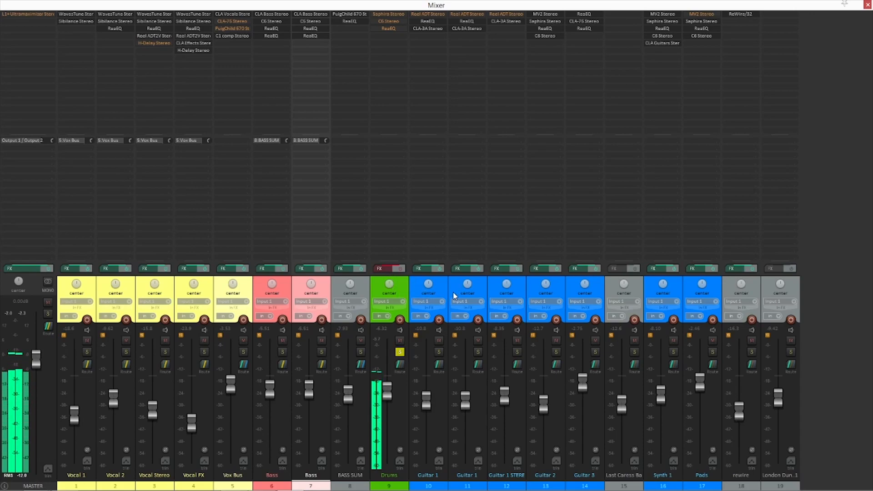
pyautogui.press('space')
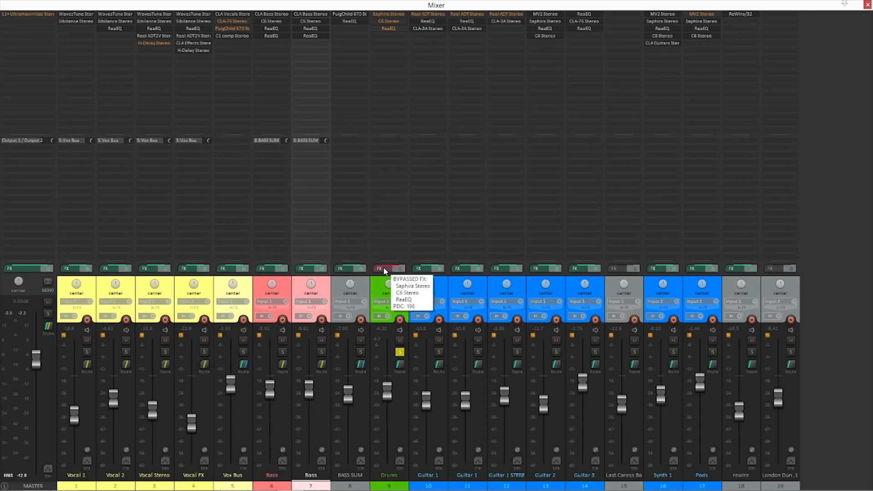
# Re-enable the Drums effects chain and bring up its Saphira Stereo plug-in interface.
pyautogui.moveTo(741, 122); pyautogui.dragTo(591, 64)
pyautogui.moveTo(480, 62); pyautogui.dragTo(590, 20)
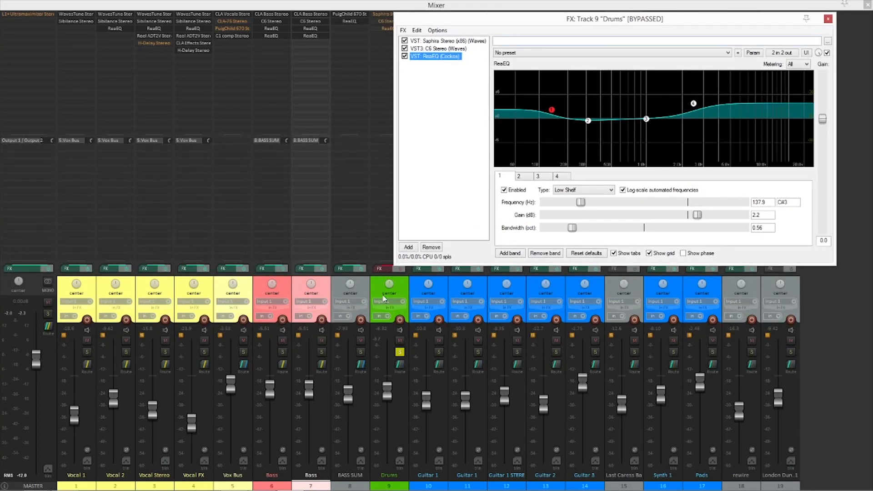
pyautogui.click(380, 268)
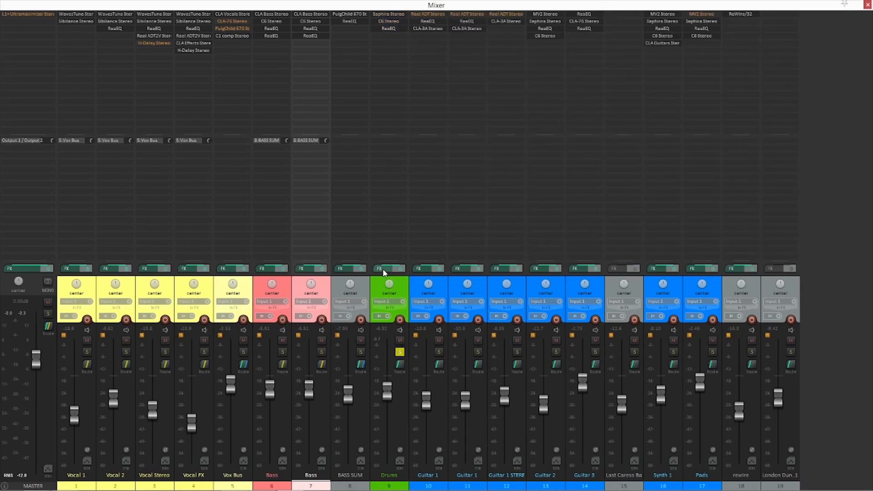
pyautogui.click(381, 269)
pyautogui.click(441, 41)
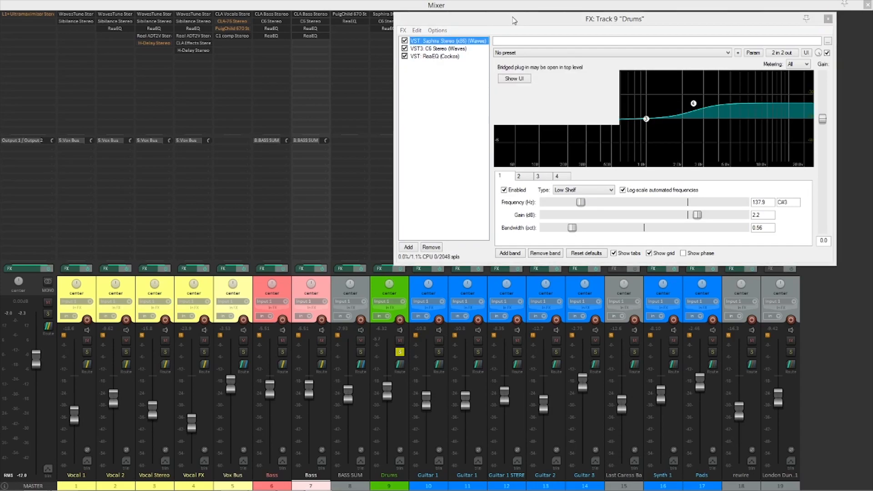
pyautogui.moveTo(513, 20); pyautogui.dragTo(424, 132)
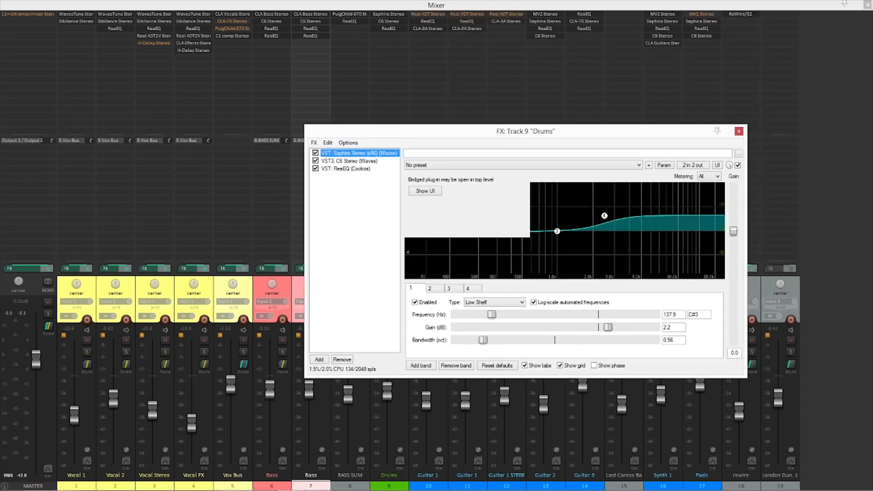
pyautogui.moveTo(0, 129); pyautogui.dragTo(522, 96)
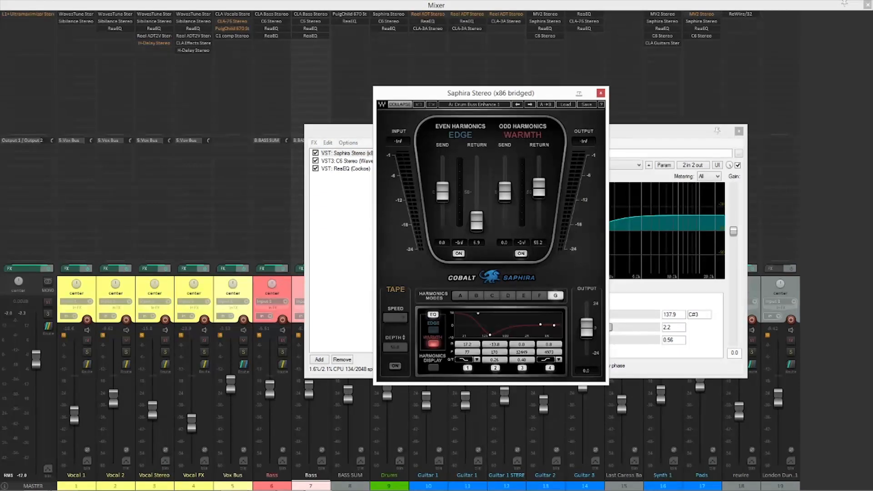
# Bypass Saphira, C6 and ReaEQ on Drums, and re-enable only Saphira during playback to compare the sound.
pyautogui.click(0, 130)
pyautogui.click(315, 169)
pyautogui.click(316, 161)
pyautogui.click(316, 153)
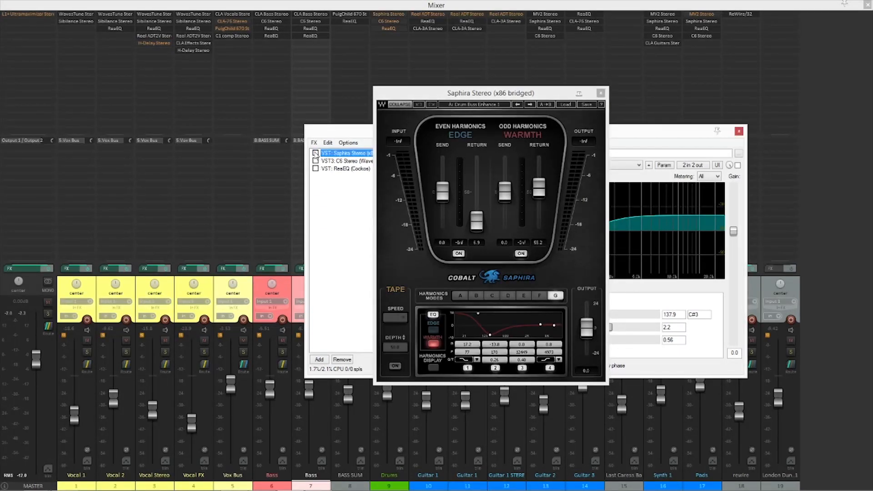
pyautogui.press('space')
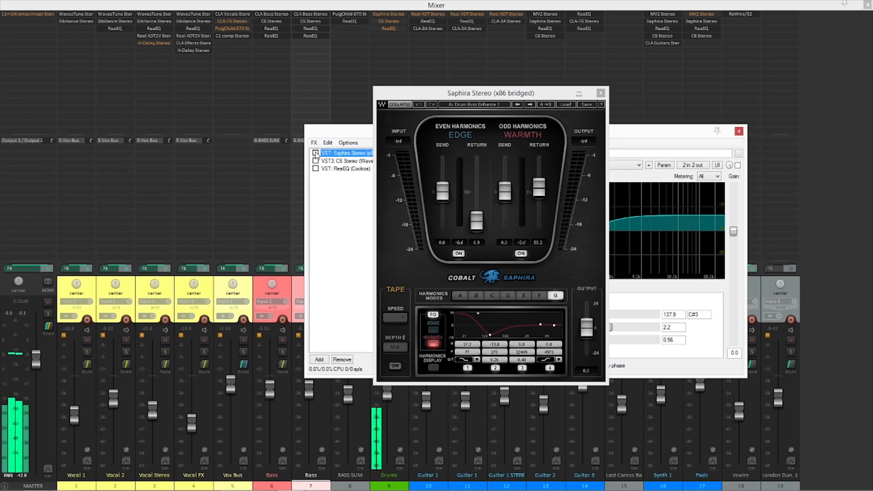
pyautogui.click(315, 153)
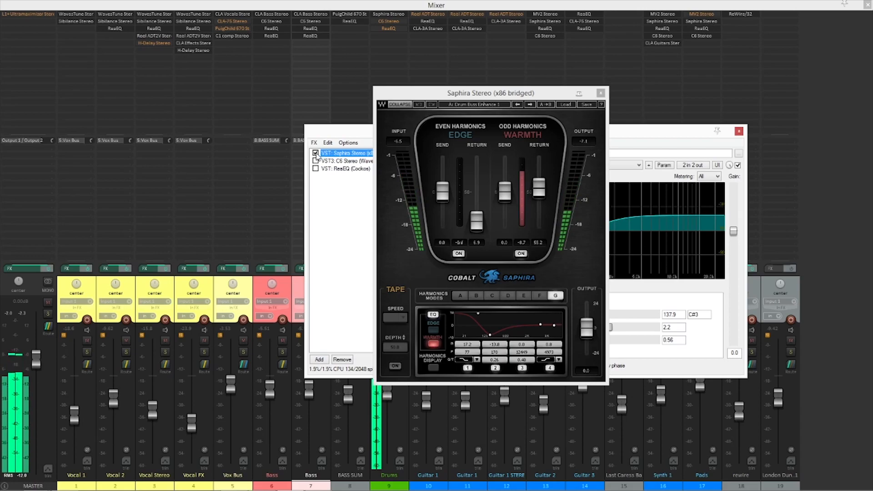
pyautogui.press('space')
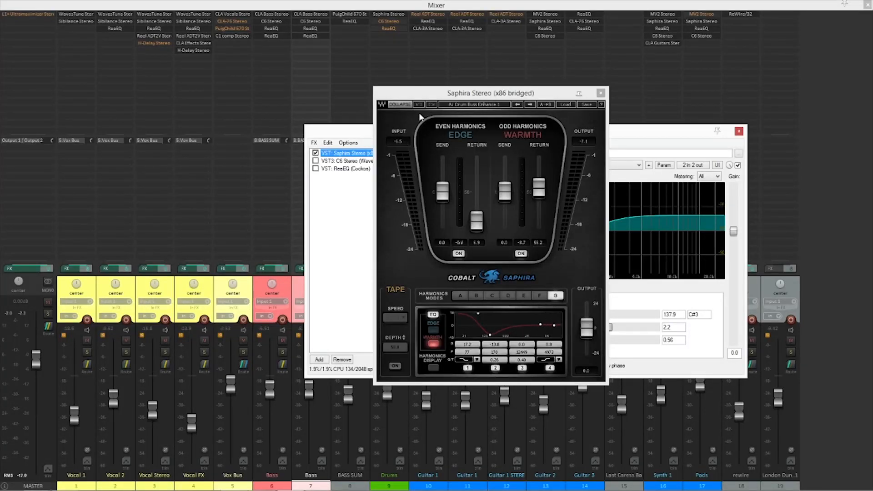
# Close the Saphira interface, enable the C6 on Drums, and compare it bypassed and enabled during playback.
pyautogui.moveTo(456, 94); pyautogui.dragTo(488, 88)
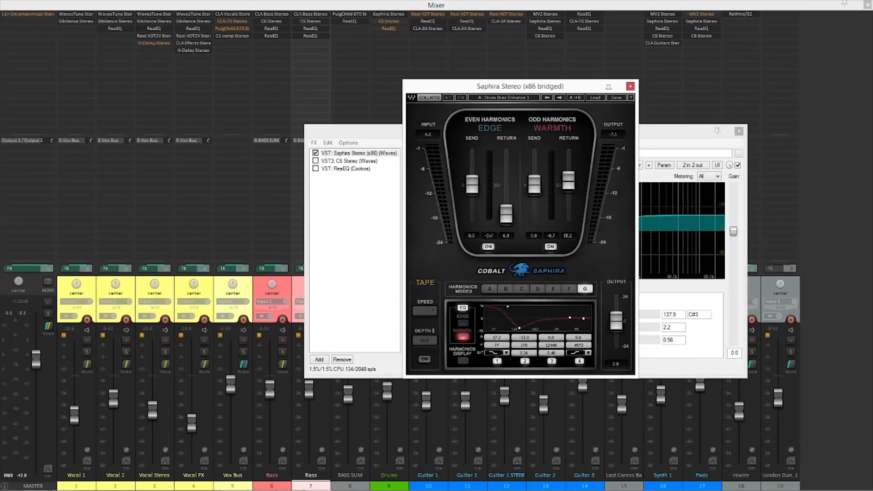
pyautogui.press('space')
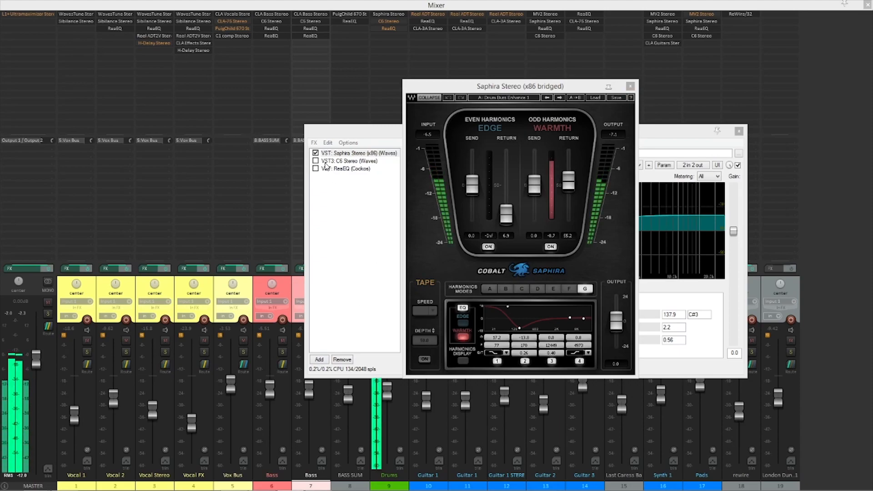
pyautogui.click(328, 162)
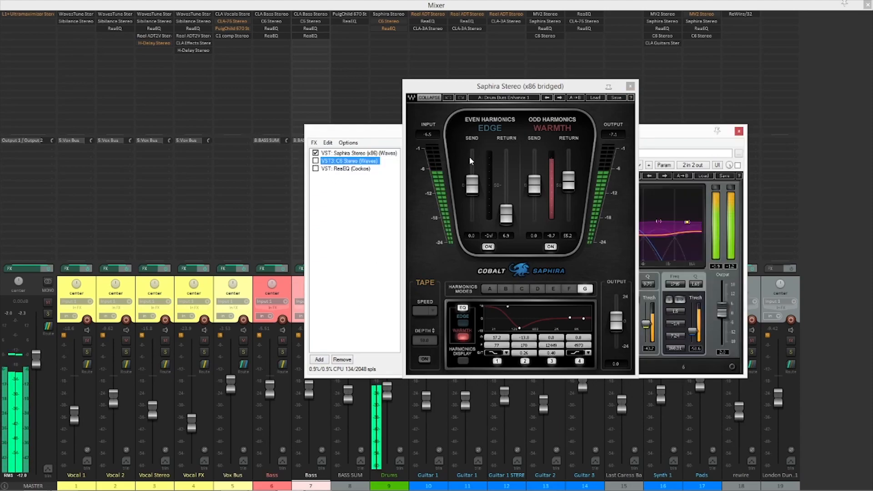
pyautogui.click(630, 87)
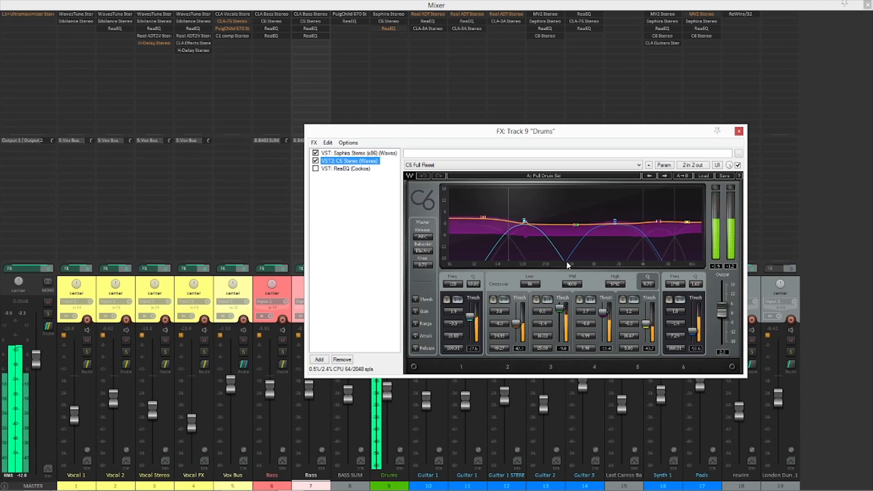
pyautogui.click(315, 161)
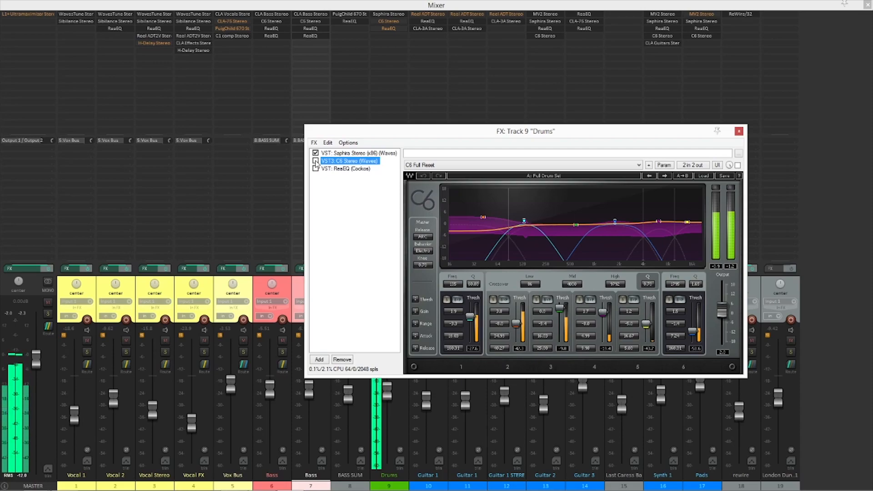
pyautogui.click(315, 161)
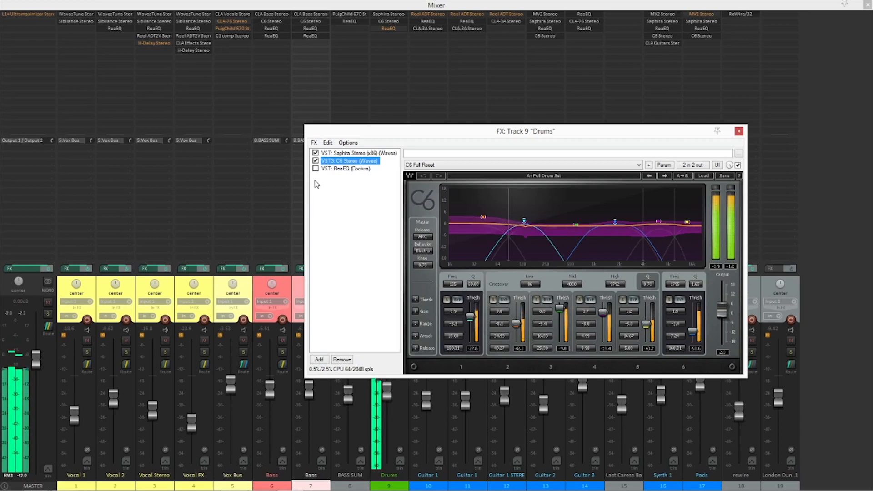
# Enable ReaEQ on Drums, compare it bypassed and enabled during playback, and close the effects chain window.
pyautogui.click(332, 169)
pyautogui.click(315, 168)
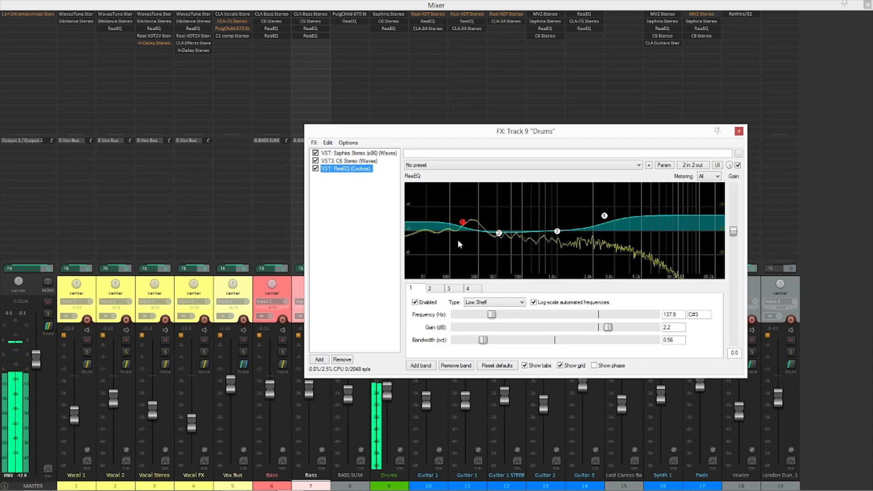
pyautogui.click(315, 168)
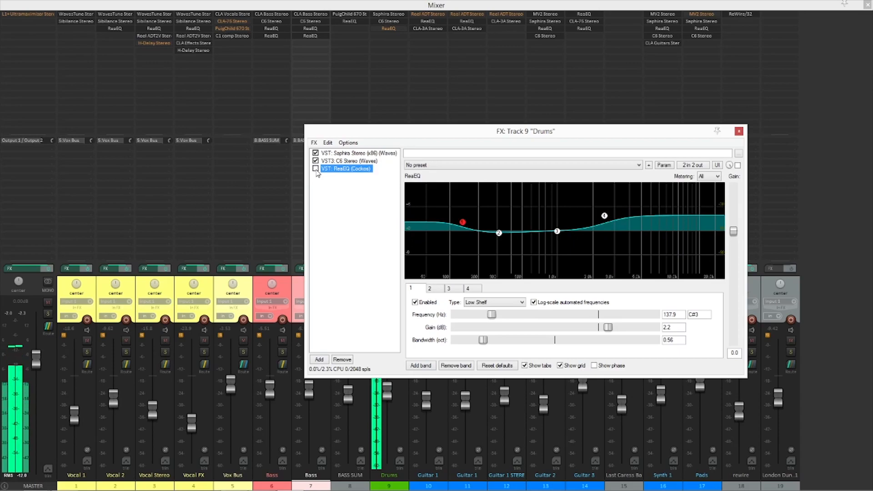
pyautogui.click(316, 168)
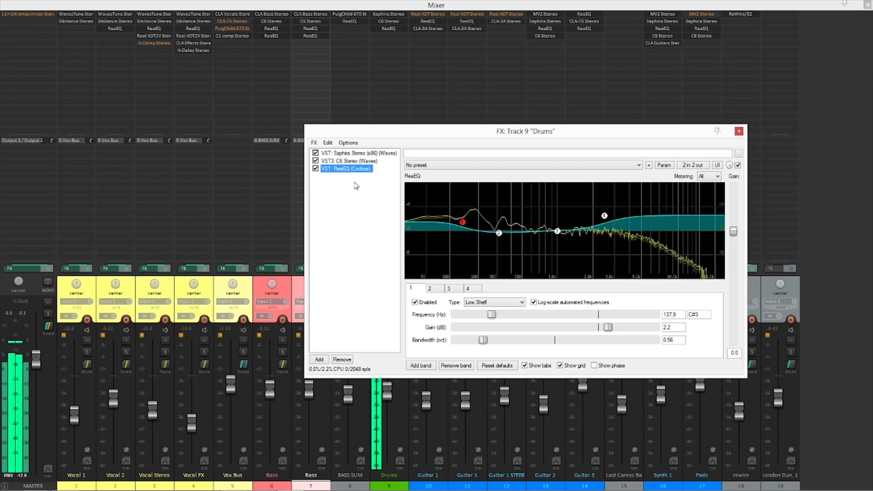
pyautogui.click(739, 131)
# Unsolo Drums, view the ReaEQ curve on the first Guitar 1 track, and solo that track.
pyautogui.click(399, 351)
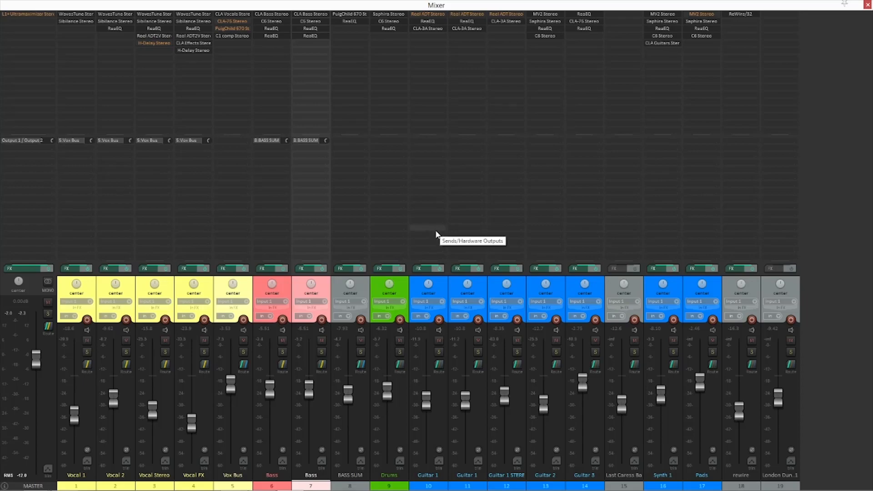
pyautogui.click(443, 287)
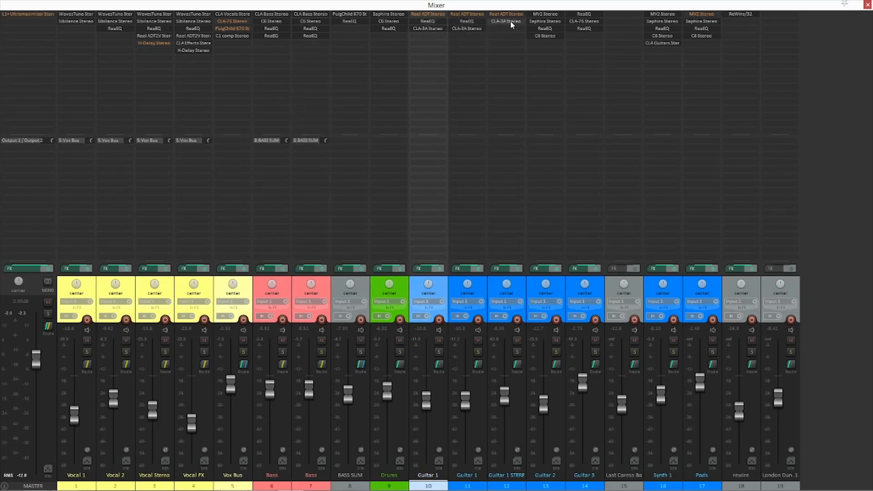
pyautogui.click(436, 21)
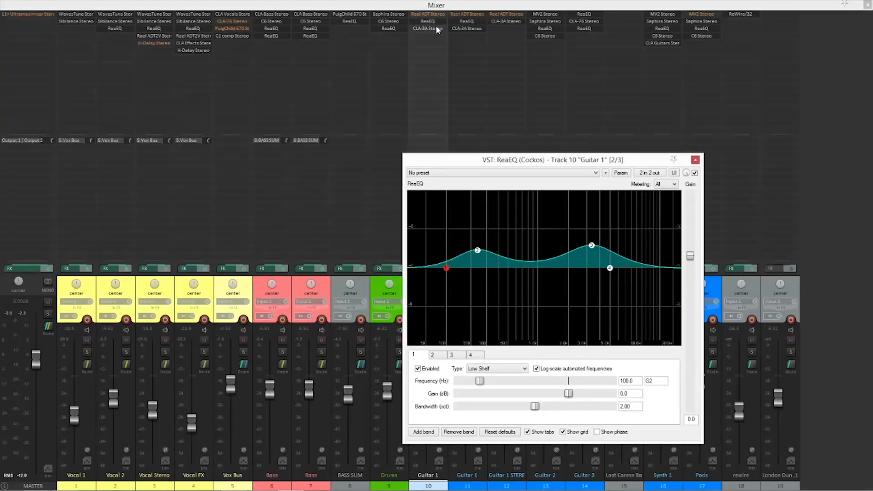
pyautogui.moveTo(603, 159); pyautogui.dragTo(717, 74)
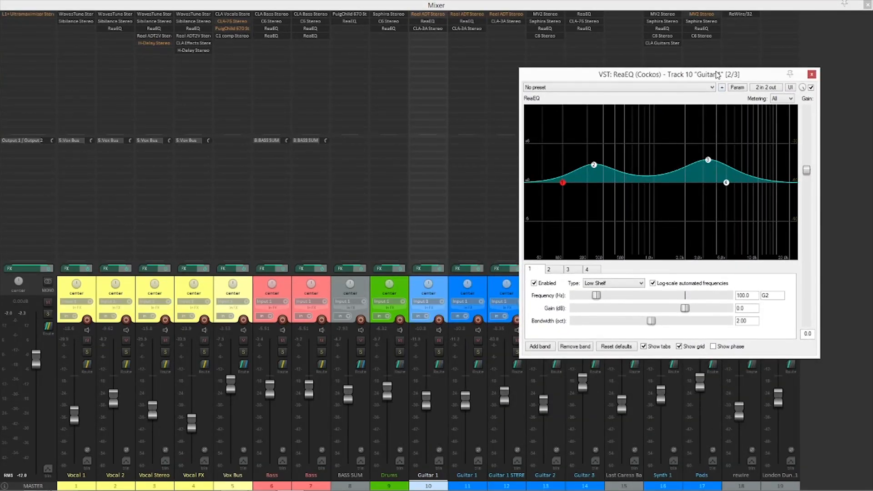
pyautogui.click(441, 352)
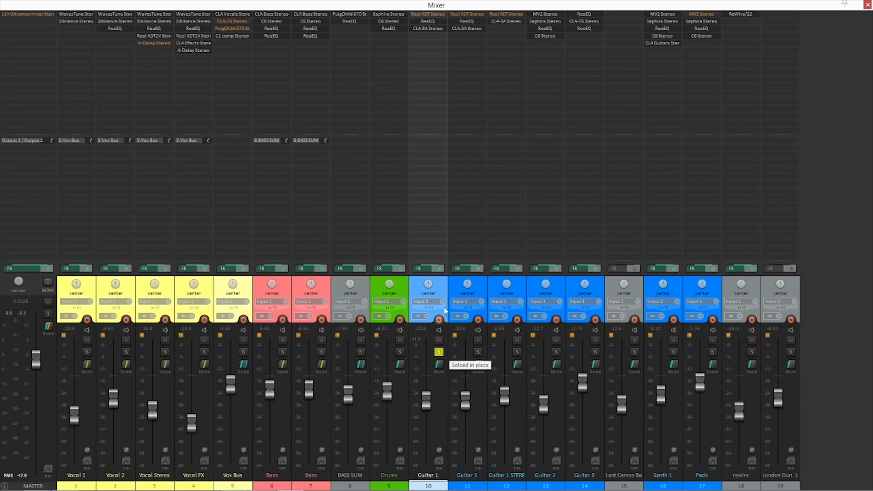
# Bypass ReaEQ and CLA-3A in the first Guitar 1 effects chain, and re-enable ReaEQ during playback.
pyautogui.click(425, 268)
pyautogui.doubleClick(420, 100)
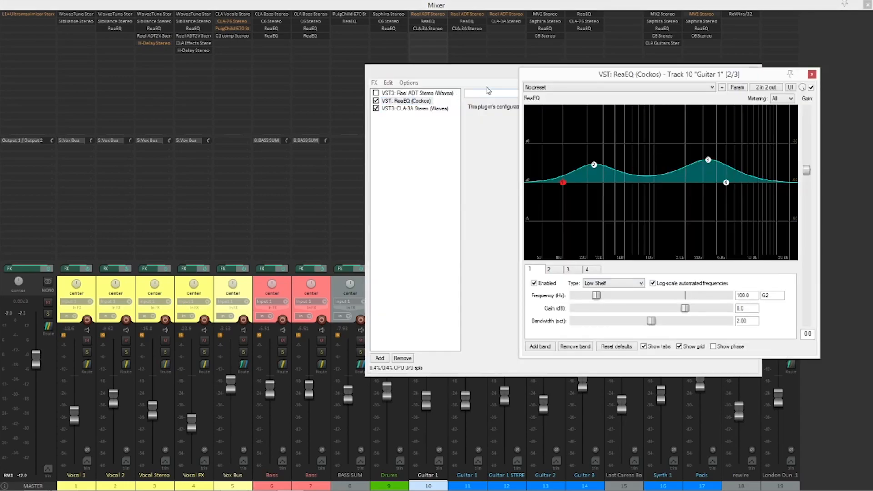
pyautogui.press('space')
pyautogui.click(376, 101)
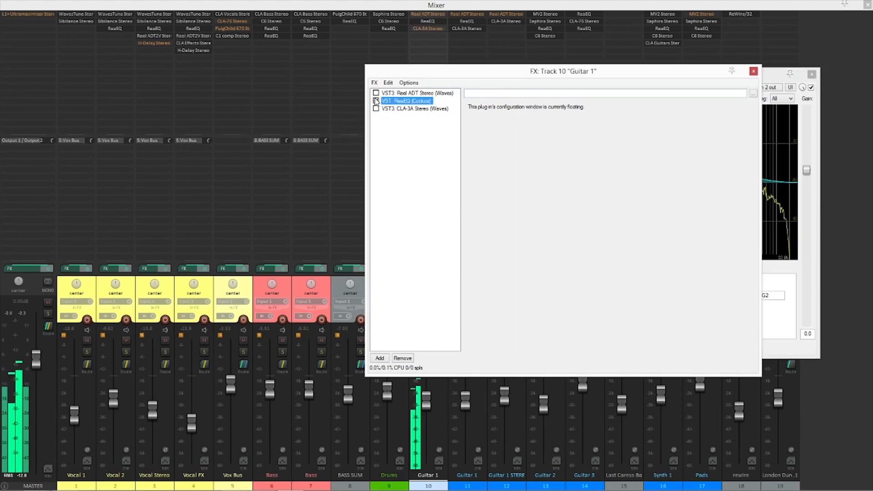
pyautogui.click(819, 144)
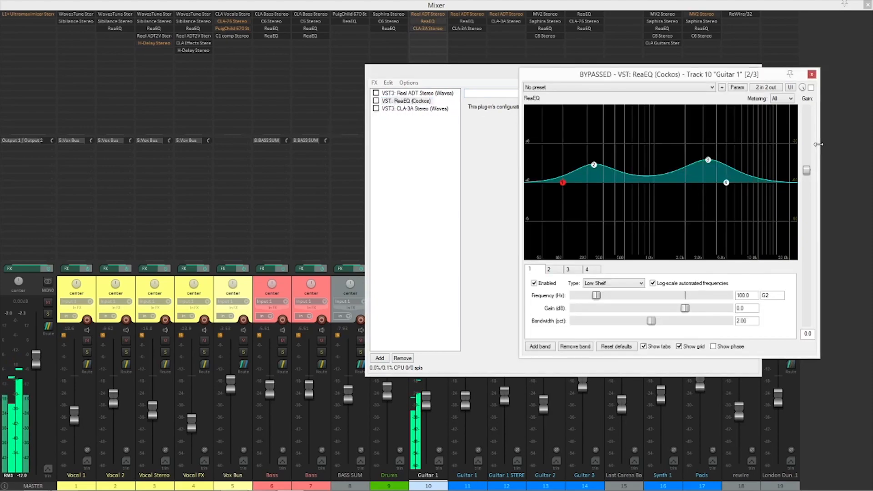
pyautogui.click(376, 101)
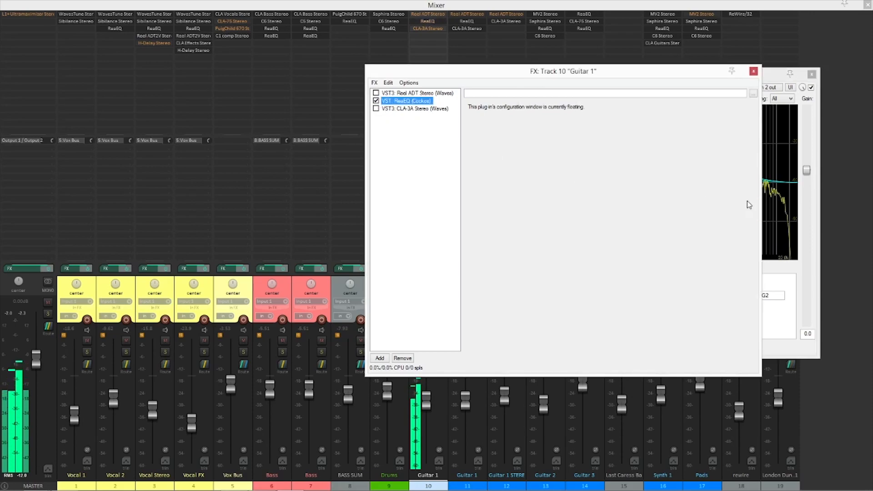
# Compare ReaEQ bypassed and enabled on the first Guitar 1 track during playback, and view its curve.
pyautogui.click(819, 219)
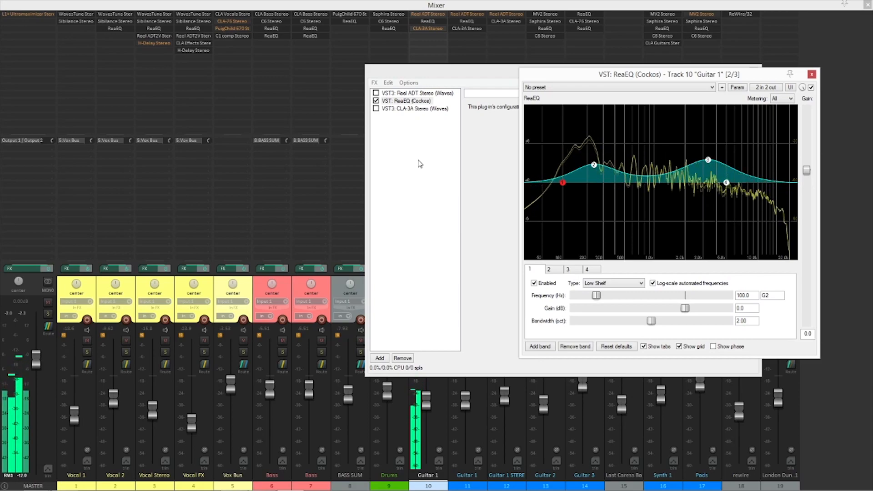
pyautogui.click(377, 100)
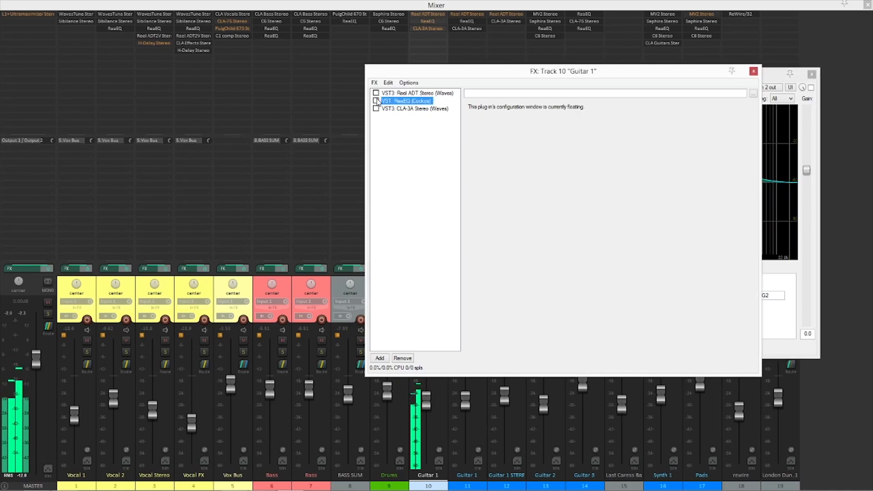
pyautogui.click(377, 100)
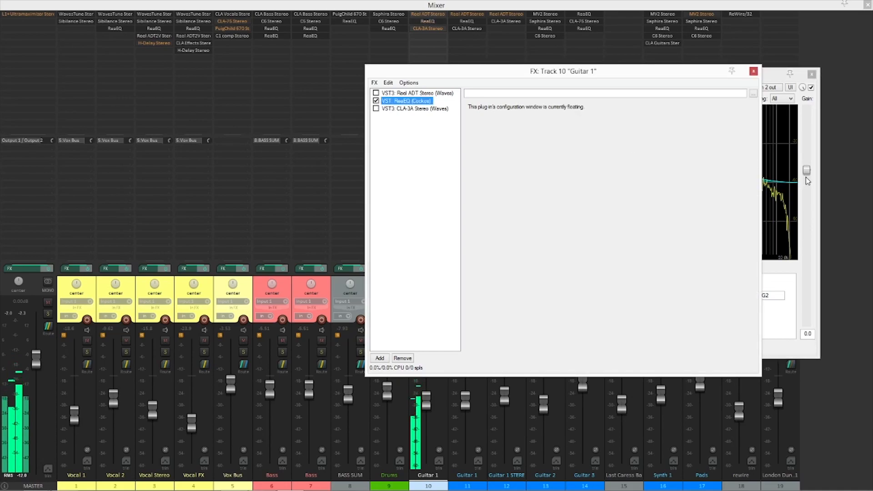
pyautogui.click(818, 186)
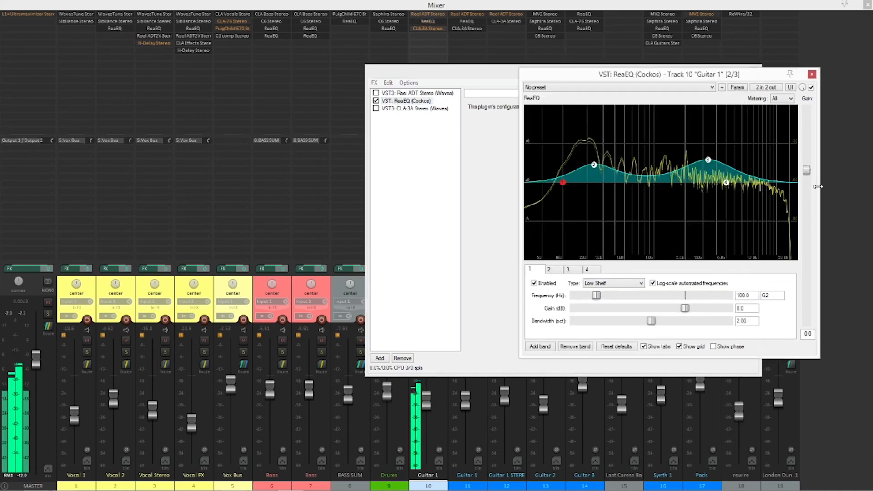
# Re-enable CLA-3A on the first Guitar 1 track, and close its effects chain and ReaEQ windows.
pyautogui.click(400, 109)
pyautogui.click(376, 109)
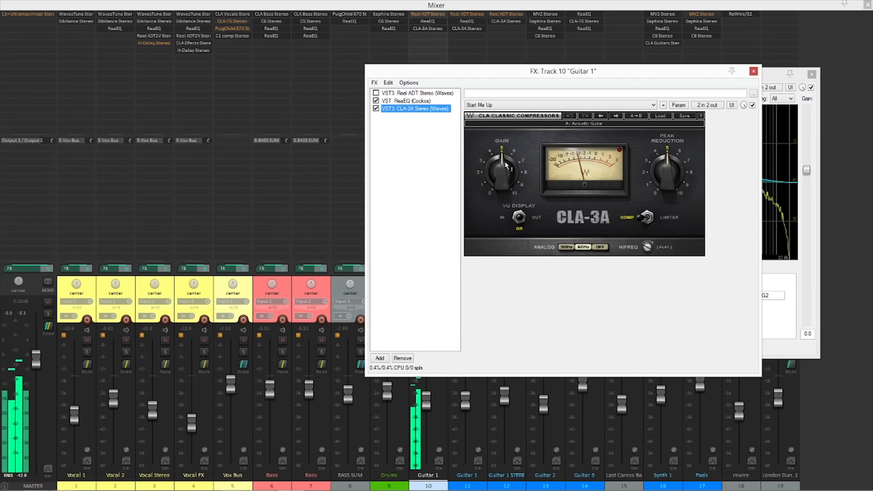
pyautogui.click(752, 71)
pyautogui.click(811, 74)
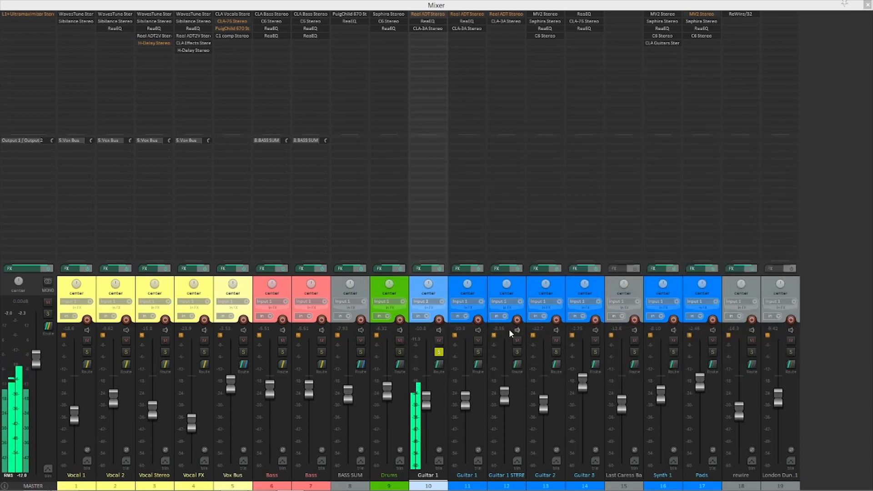
# Solo the second Guitar 1 track in place of the first, and view its ReaEQ and CLA-3A settings.
pyautogui.click(477, 351)
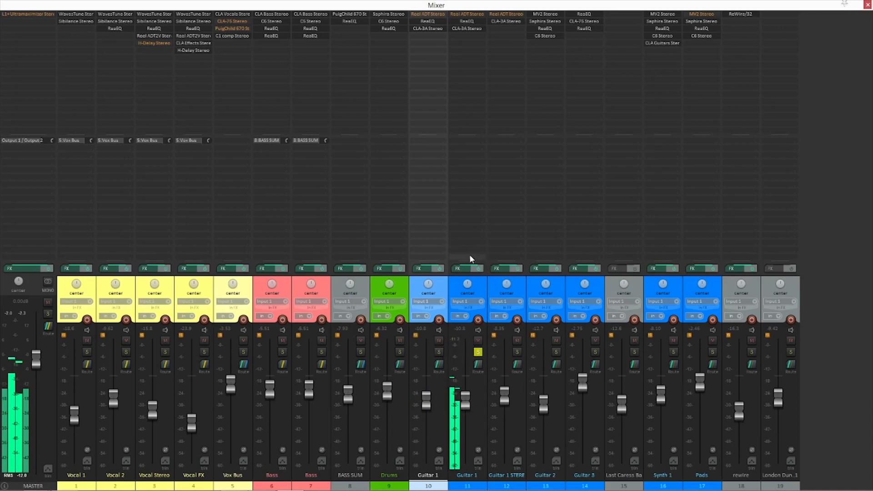
pyautogui.click(461, 270)
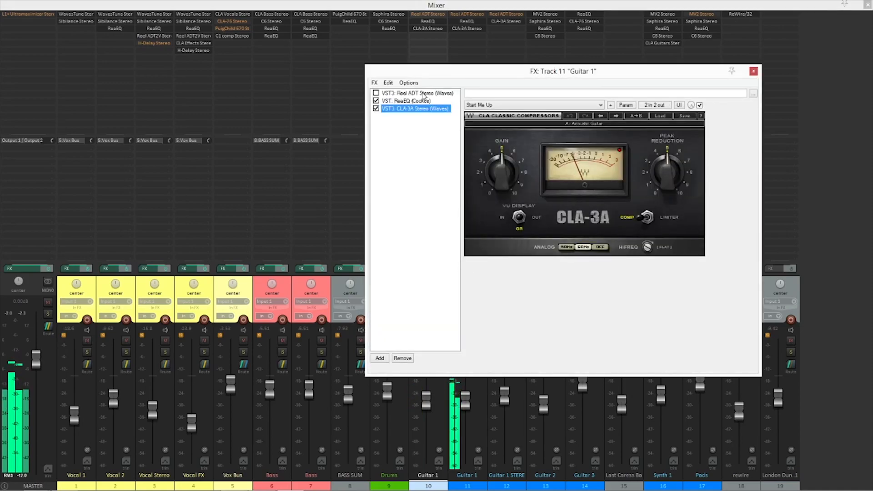
pyautogui.click(395, 101)
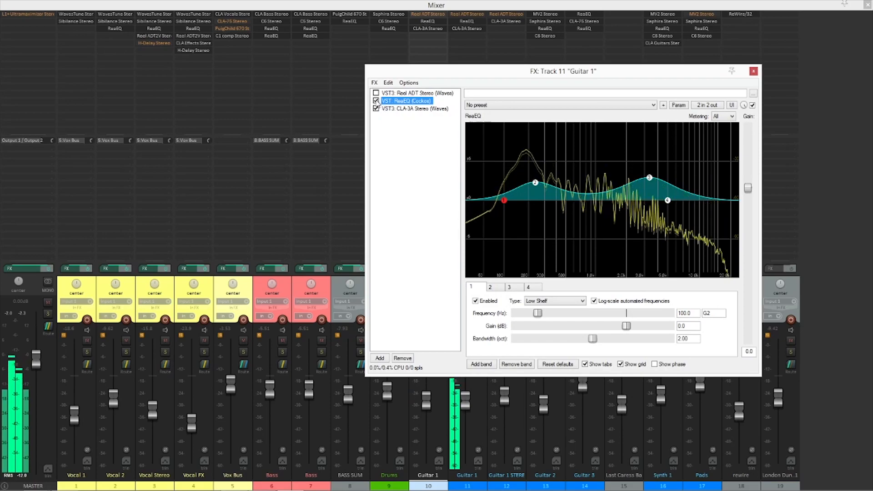
pyautogui.click(394, 109)
pyautogui.click(400, 101)
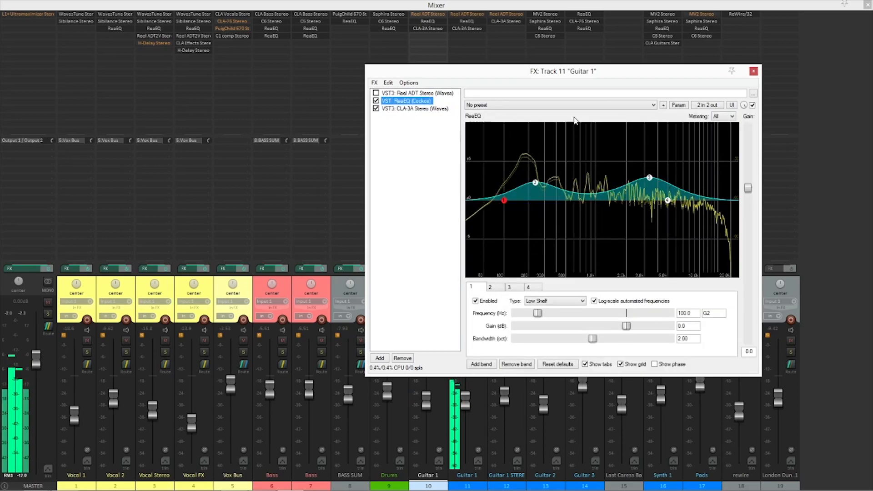
pyautogui.click(754, 71)
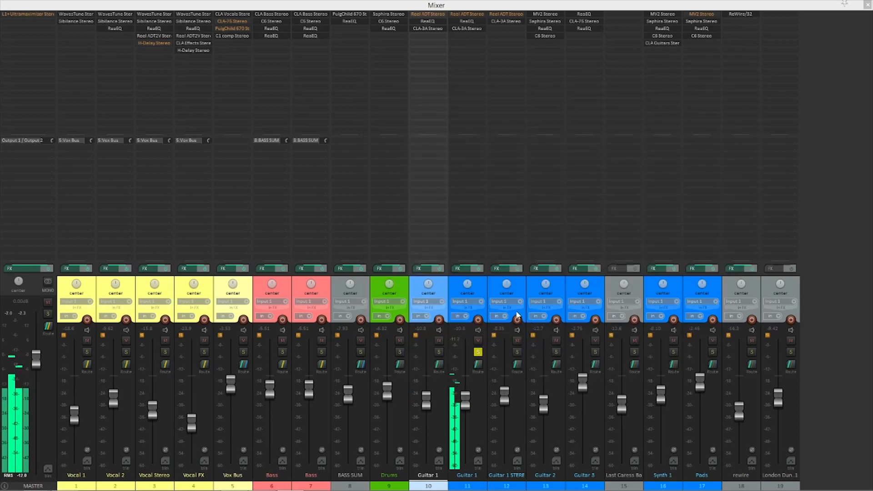
# Solo Guitar 1 STEREO in place of the second Guitar 1 track, clear its solo, and select the track.
pyautogui.click(517, 352)
pyautogui.click(477, 353)
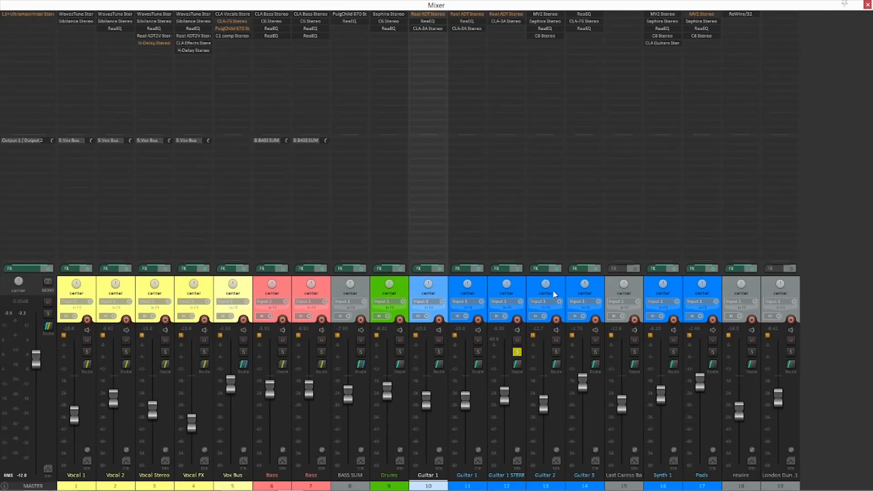
pyautogui.click(517, 352)
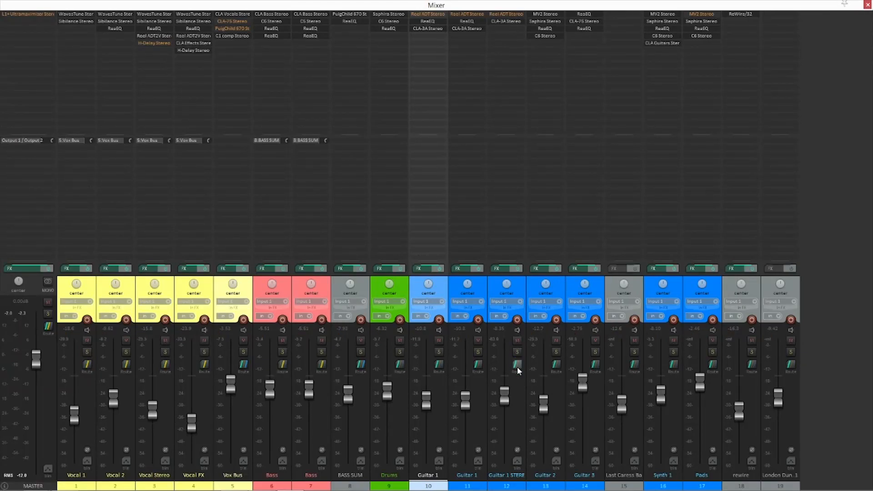
pyautogui.click(517, 290)
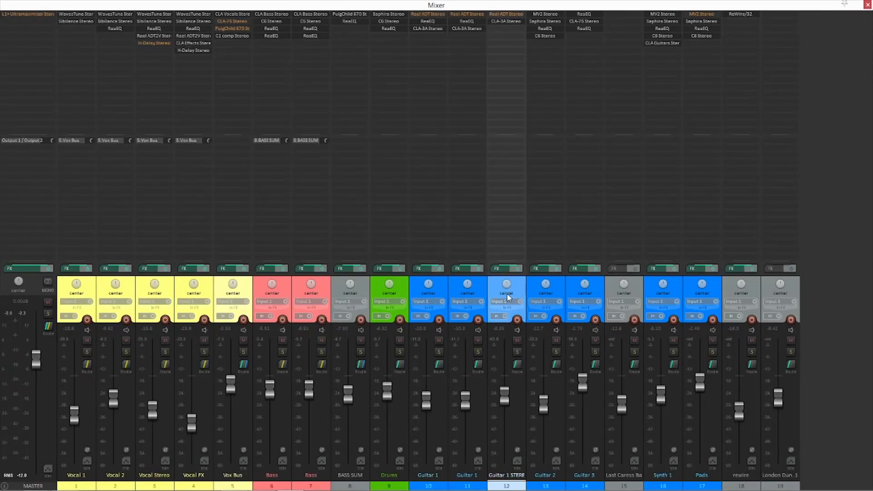
# Solo Guitar 2 and compare its whole effects chain bypassed and enabled during playback.
pyautogui.click(559, 294)
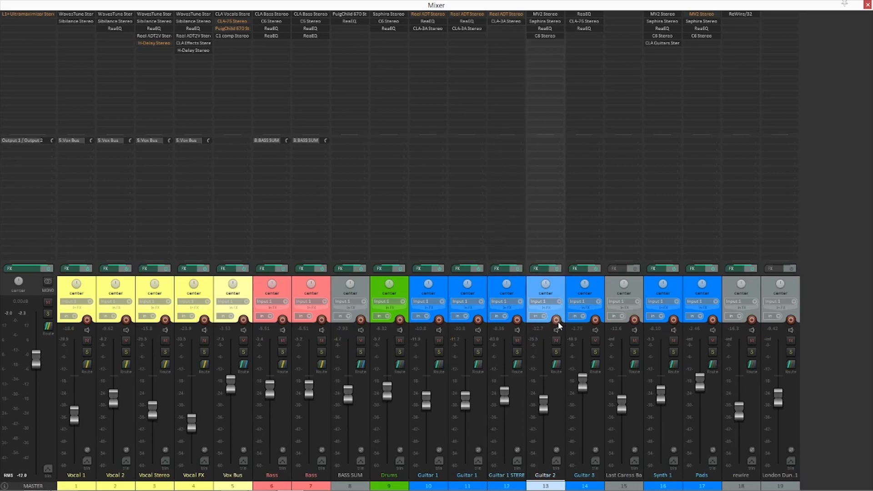
pyautogui.click(556, 353)
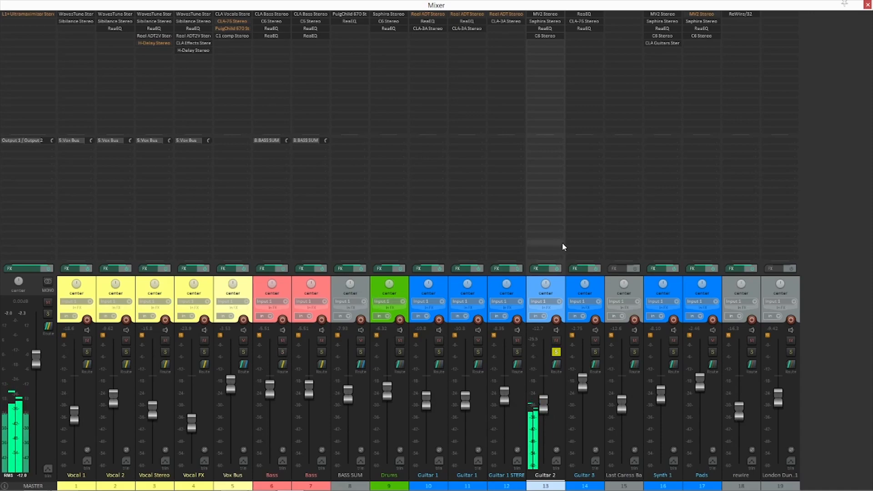
pyautogui.click(557, 269)
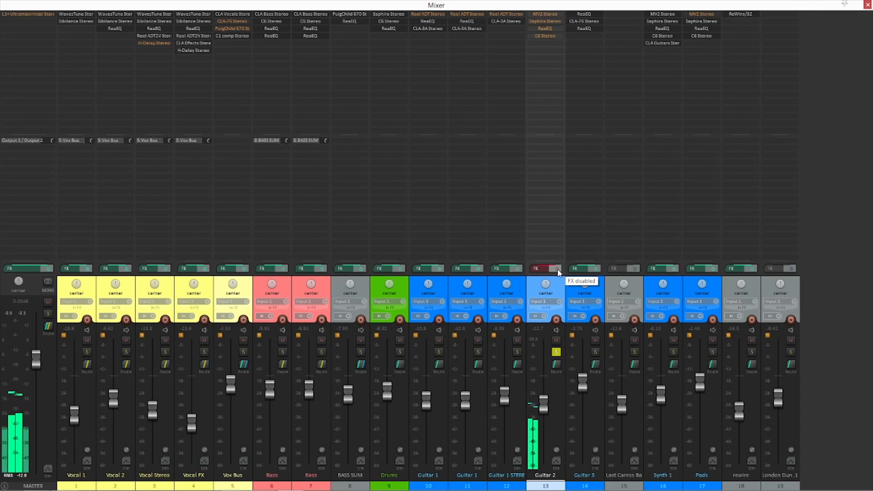
pyautogui.click(558, 270)
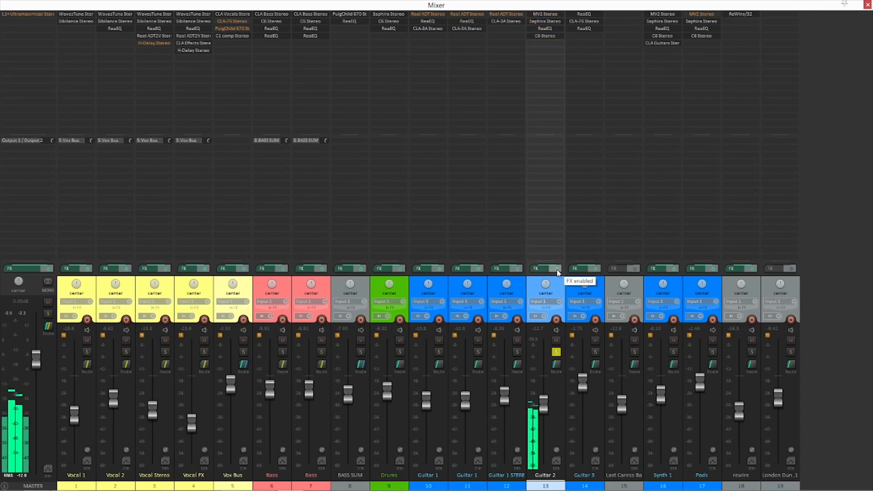
# View the MV2 settings on Guitar 2 with its window moved aside, pausing and resuming playback.
pyautogui.click(554, 14)
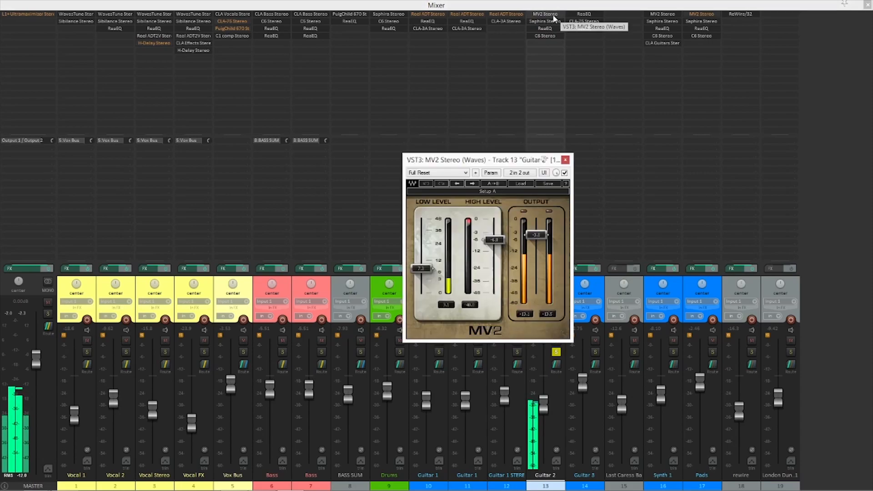
pyautogui.press('space')
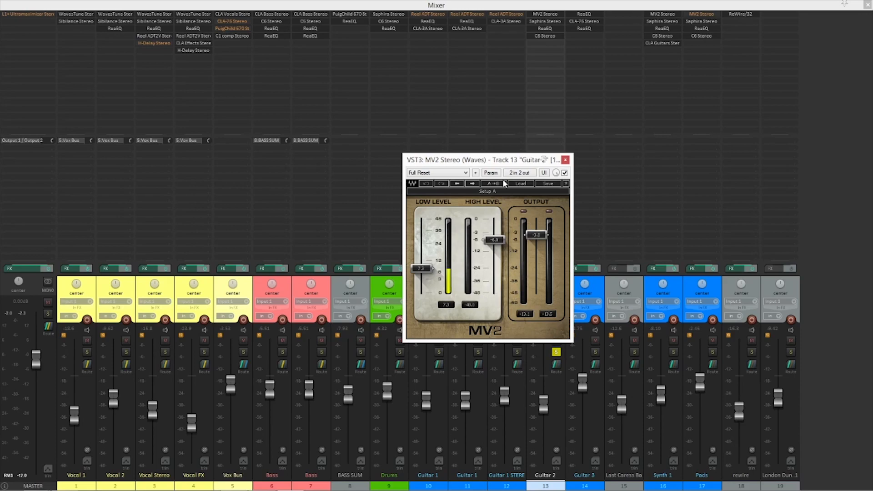
pyautogui.moveTo(499, 159); pyautogui.dragTo(415, 136)
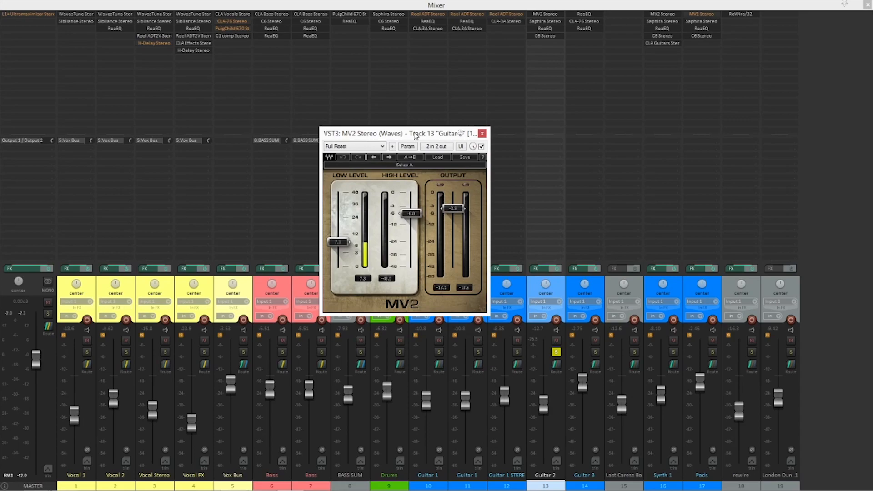
pyautogui.press('space')
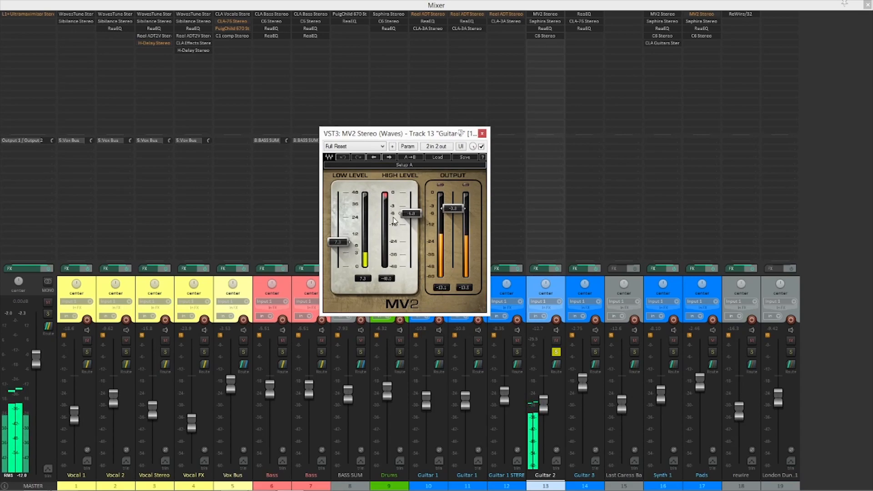
# Close MV2 and view the Saphira settings on Guitar 2 with its window moved aside.
pyautogui.click(549, 22)
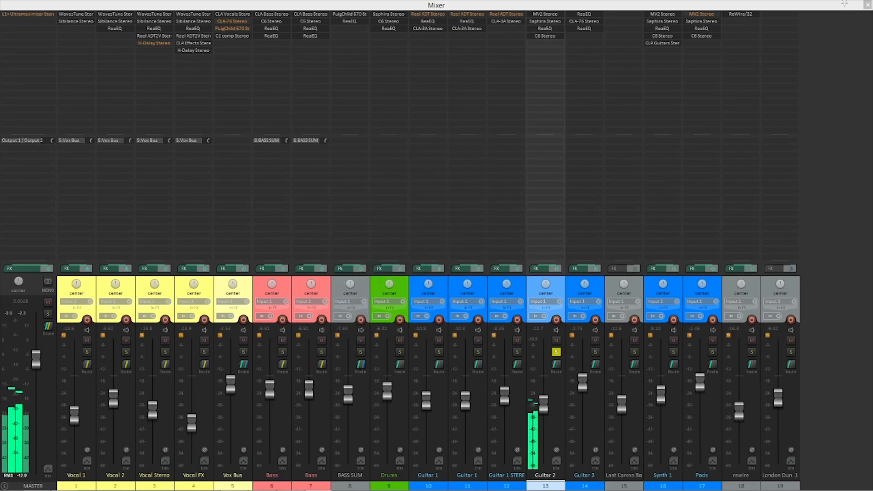
pyautogui.doubleClick(545, 21)
pyautogui.moveTo(341, 127); pyautogui.dragTo(497, 108)
pyautogui.moveTo(313, 66); pyautogui.dragTo(298, 65)
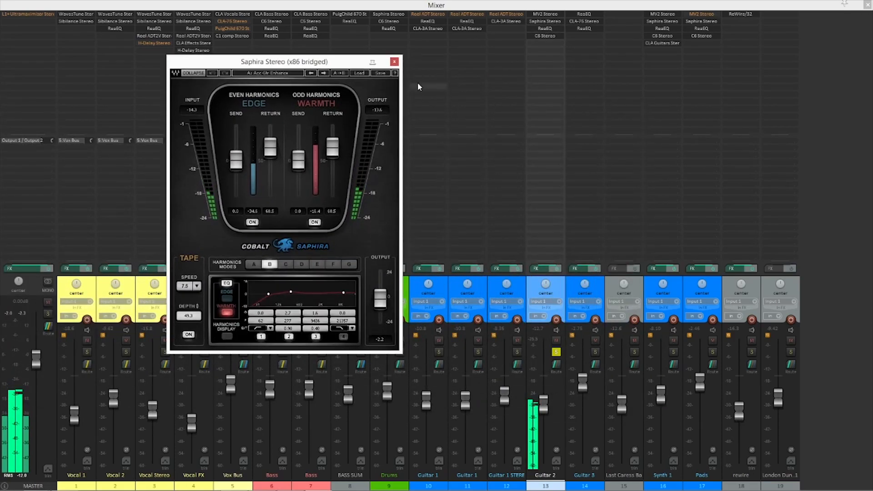
# View ReaEQ and C6 on Guitar 2 in turn, closing both plug-in windows and the Saphira interface.
pyautogui.click(547, 30)
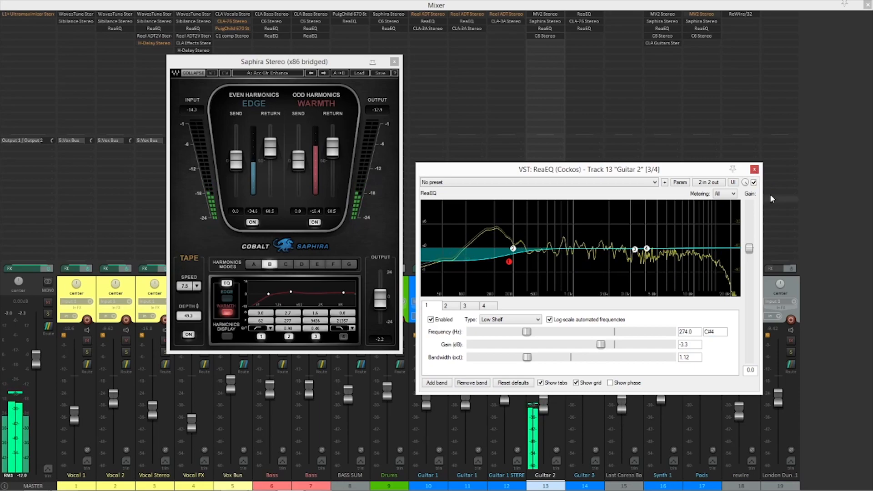
pyautogui.click(754, 170)
pyautogui.click(393, 61)
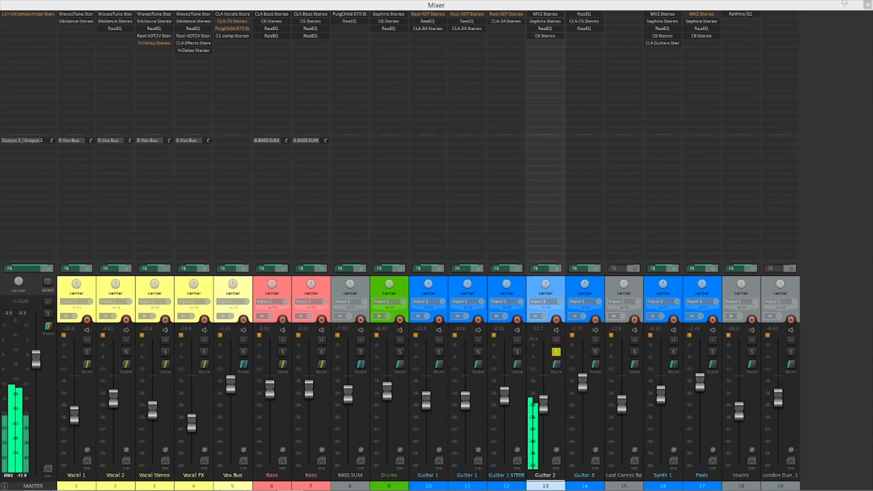
pyautogui.click(545, 36)
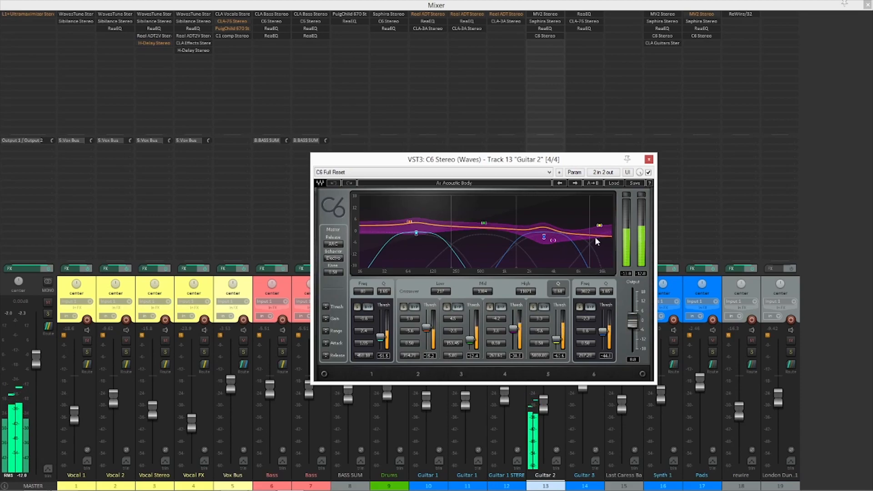
pyautogui.click(649, 159)
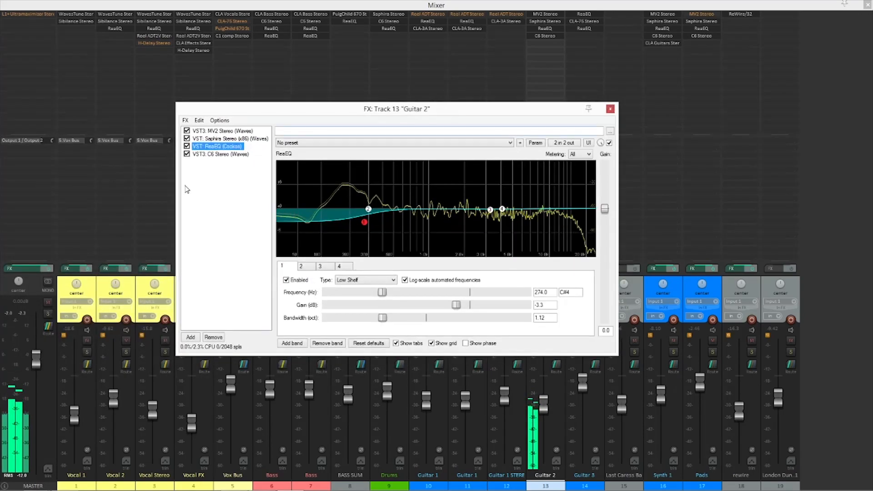
# Bypass C6, ReaEQ, Saphira and MV2 in the Guitar 2 effects chain during playback.
pyautogui.click(187, 154)
pyautogui.click(186, 146)
pyautogui.click(186, 138)
pyautogui.click(187, 130)
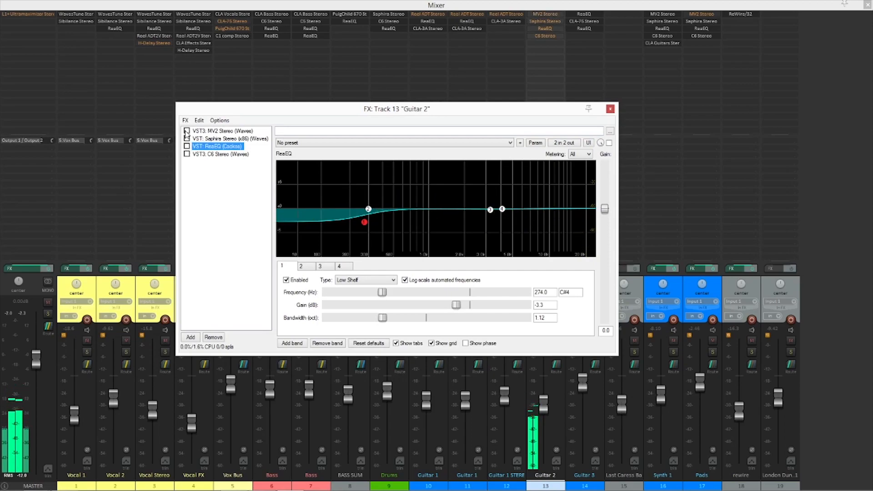
# Re-enable MV2, Saphira, ReaEQ and C6 one by one on Guitar 2, comparing Saphira on and off, and close the effects chain window.
pyautogui.click(187, 131)
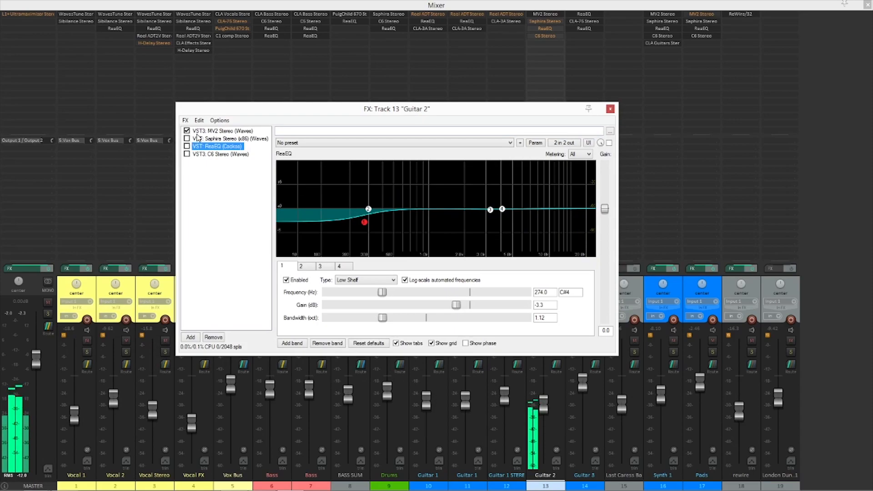
pyautogui.click(187, 139)
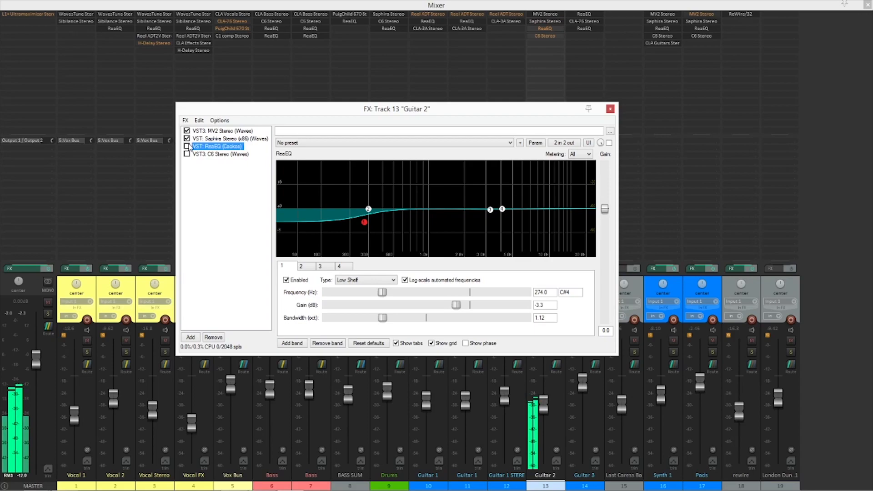
pyautogui.click(186, 139)
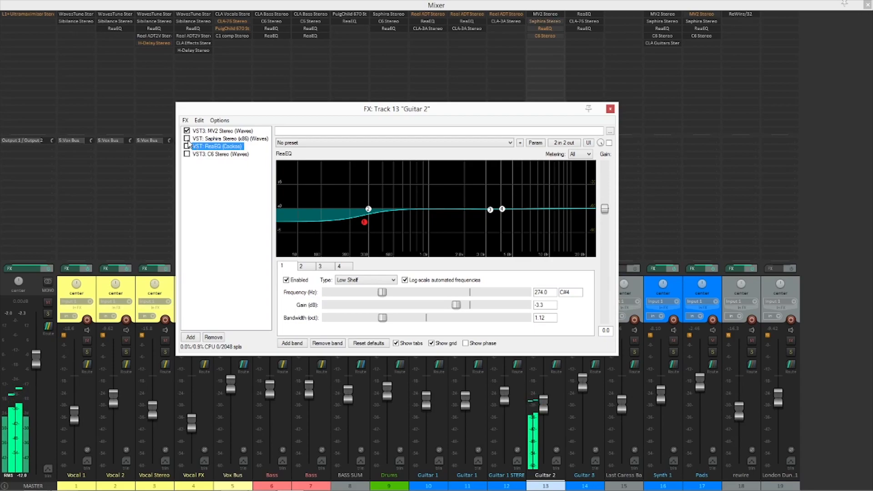
pyautogui.click(186, 139)
pyautogui.click(186, 146)
pyautogui.click(186, 154)
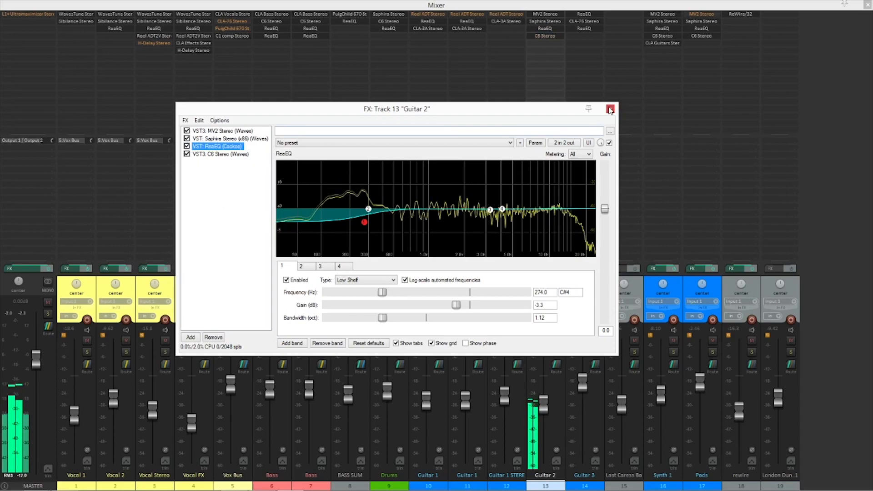
pyautogui.click(609, 109)
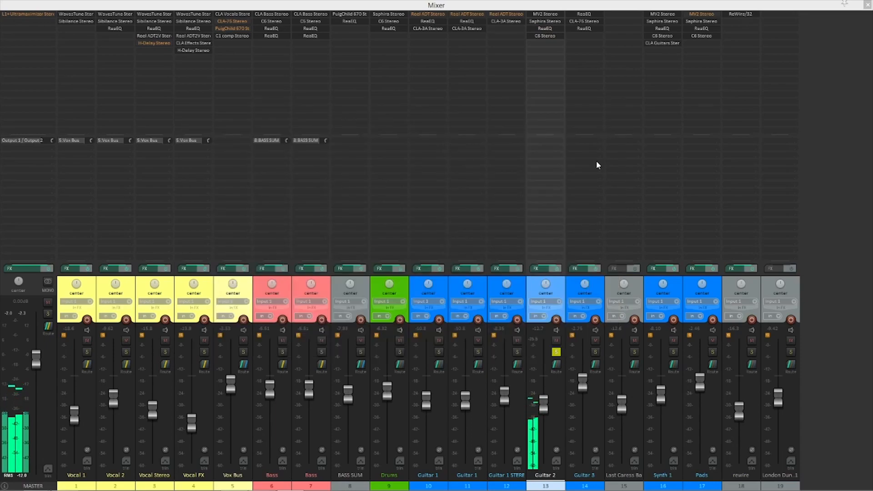
# Solo Guitar 3 and unsolo Guitar 2.
pyautogui.click(594, 352)
pyautogui.click(555, 351)
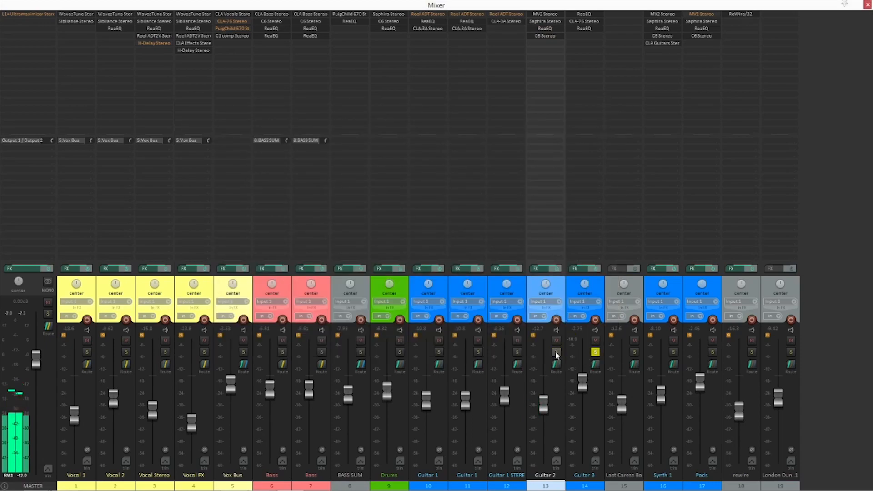
# Toggle the solo on Guitar 3 off and on, play it, and view CLA-76 and the first ReaEQ in its effects chain.
pyautogui.click(594, 352)
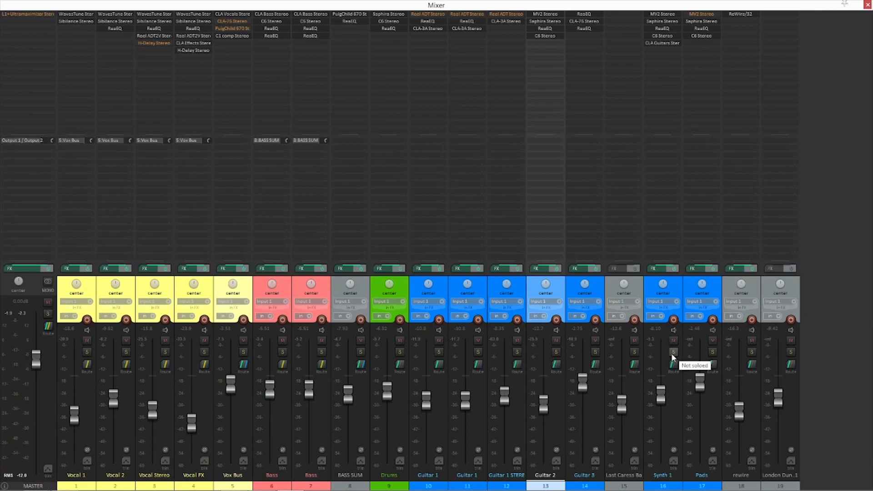
pyautogui.click(595, 353)
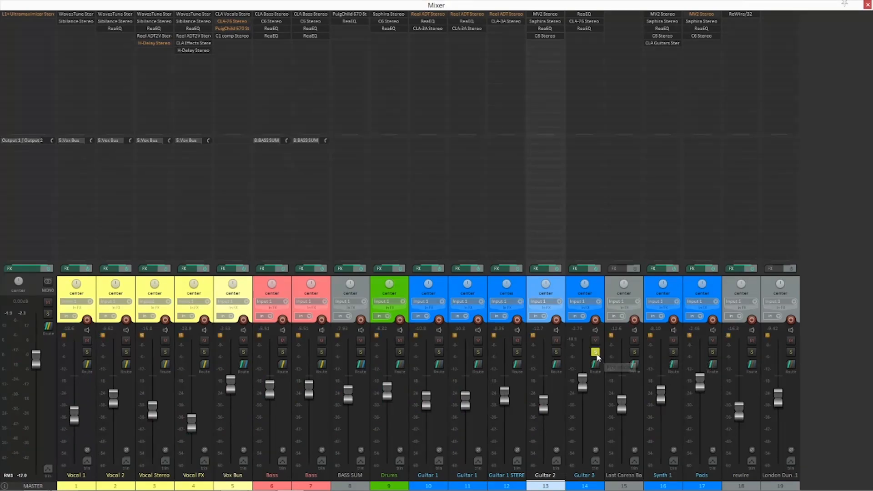
pyautogui.press('space')
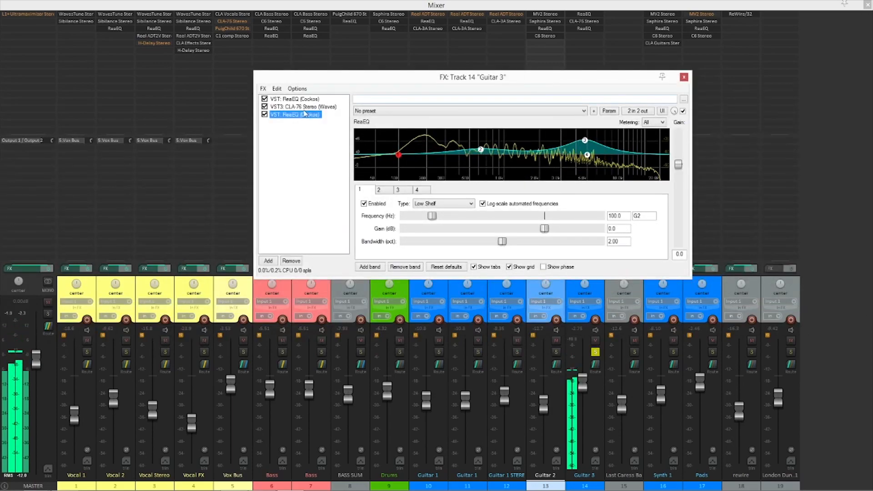
pyautogui.click(296, 107)
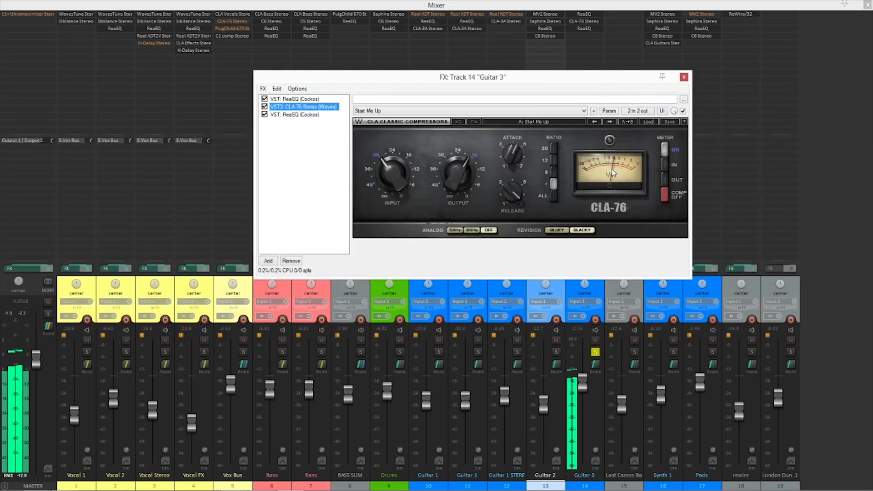
pyautogui.click(293, 99)
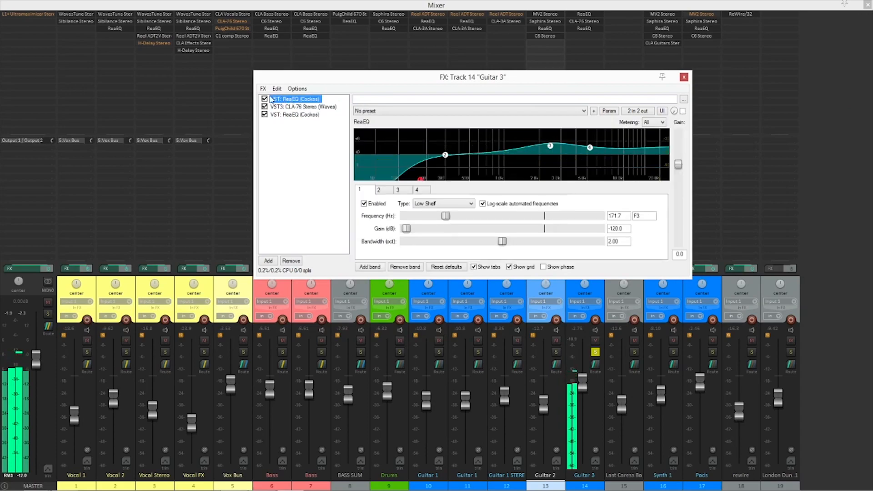
# Bypass the last ReaEQ, CLA-76 and the first ReaEQ in the Guitar 3 effects chain during playback.
pyautogui.click(264, 114)
pyautogui.click(264, 107)
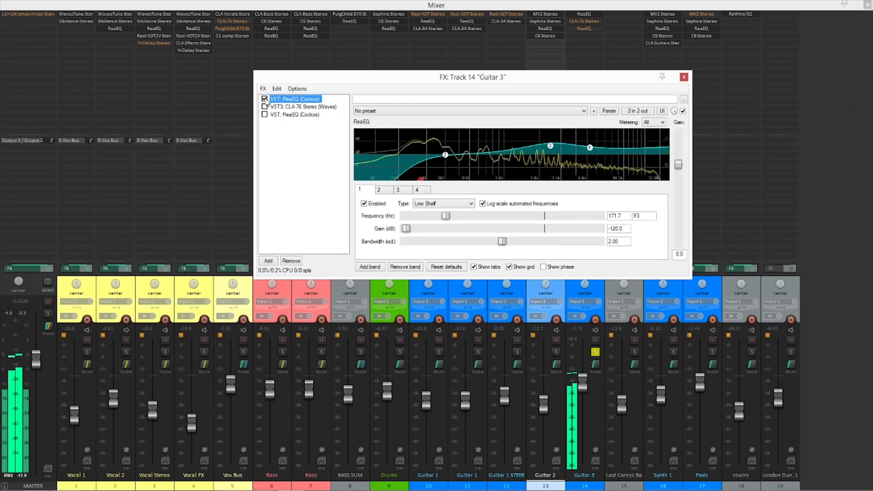
pyautogui.click(264, 99)
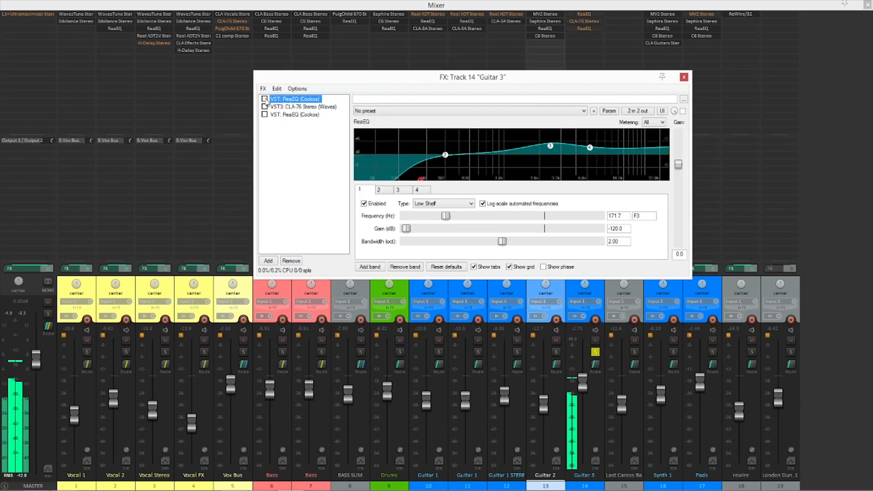
# Re-enable the first ReaEQ, CLA-76 and the last ReaEQ one by one on Guitar 3, stop playback and close the effects chain window.
pyautogui.click(264, 99)
pyautogui.click(264, 106)
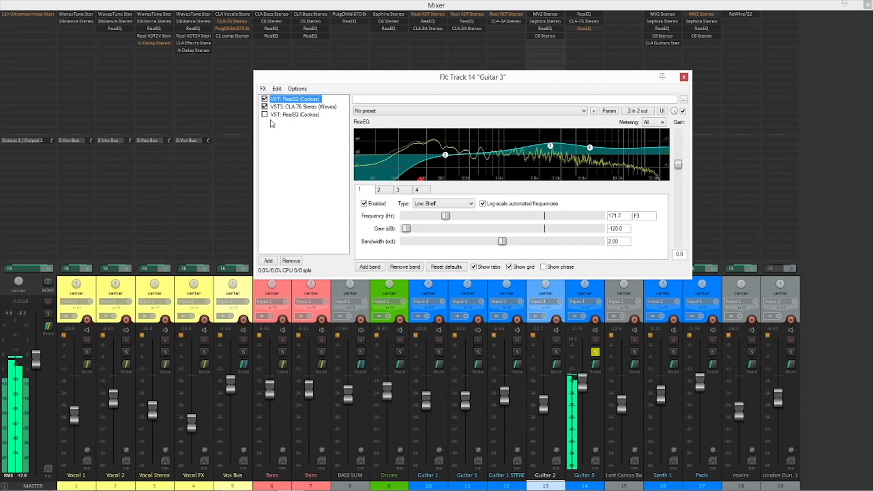
pyautogui.click(285, 114)
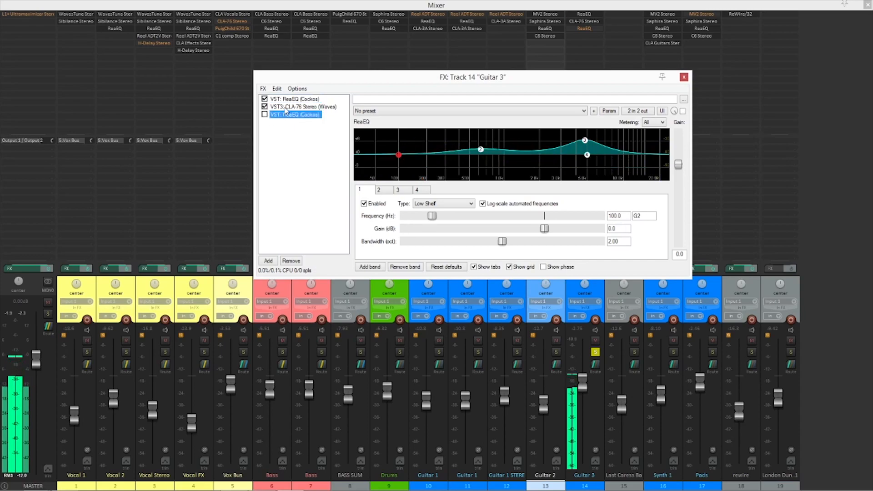
pyautogui.click(265, 114)
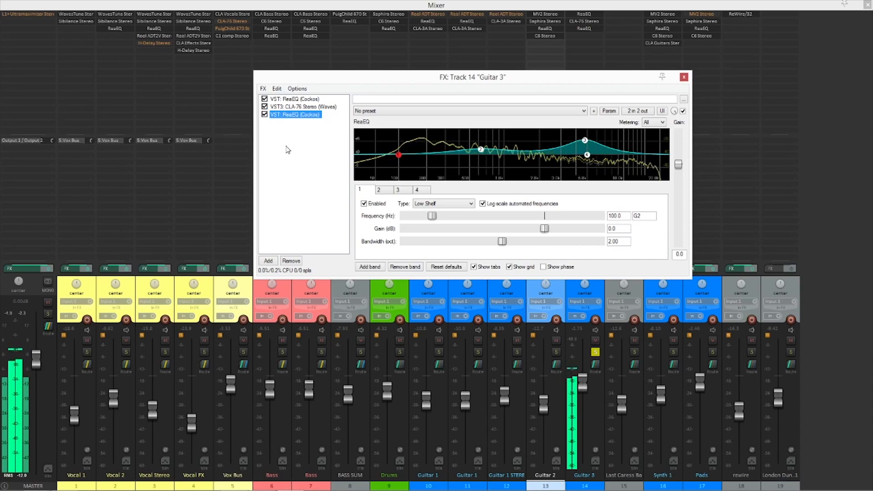
pyautogui.press('space')
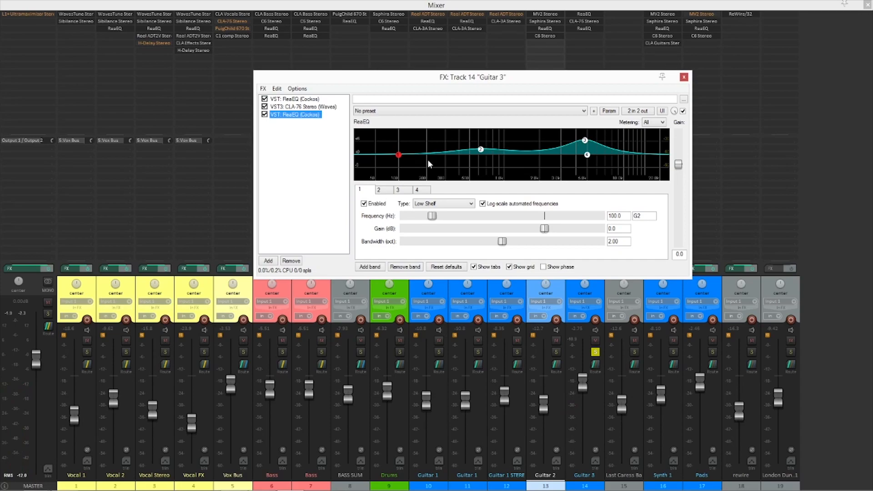
pyautogui.click(684, 78)
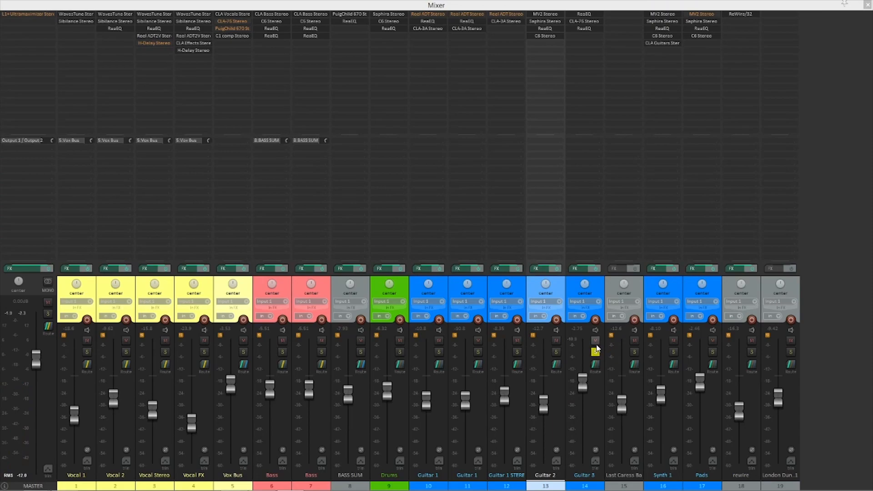
# Start playback, unsolo Guitar 3 to hear the full mix, and solo Synth 1.
pyautogui.press('space')
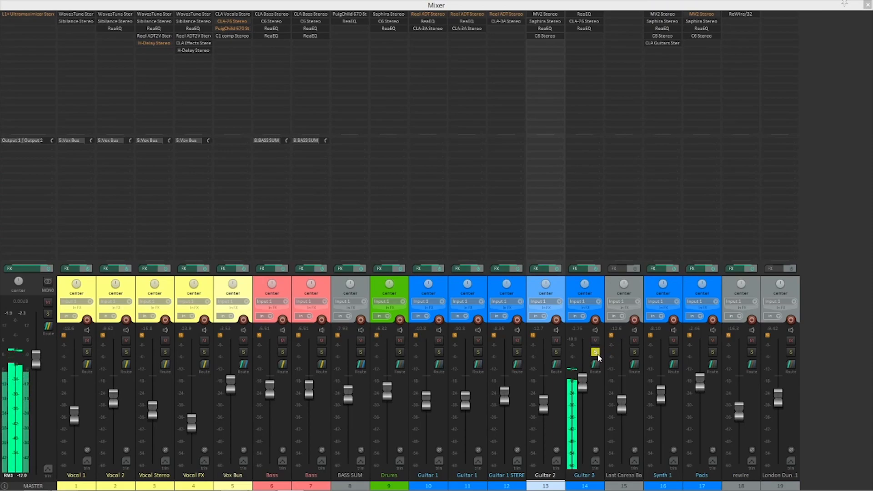
pyautogui.click(594, 352)
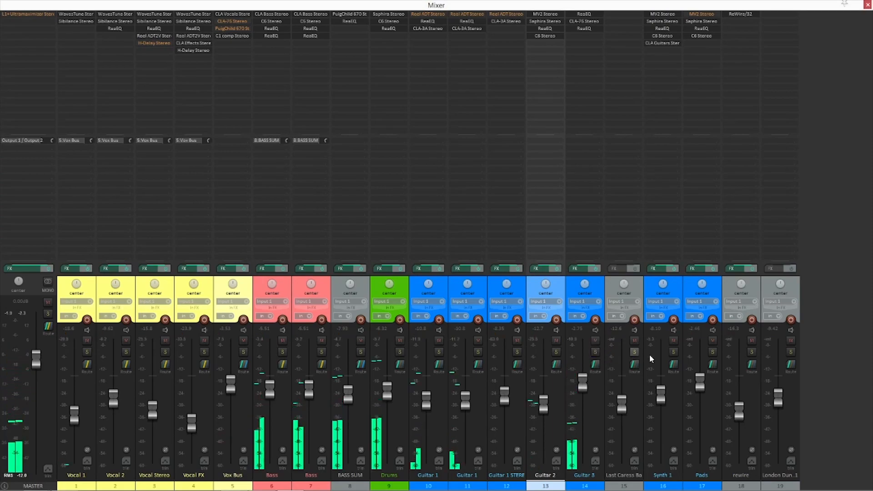
pyautogui.click(673, 352)
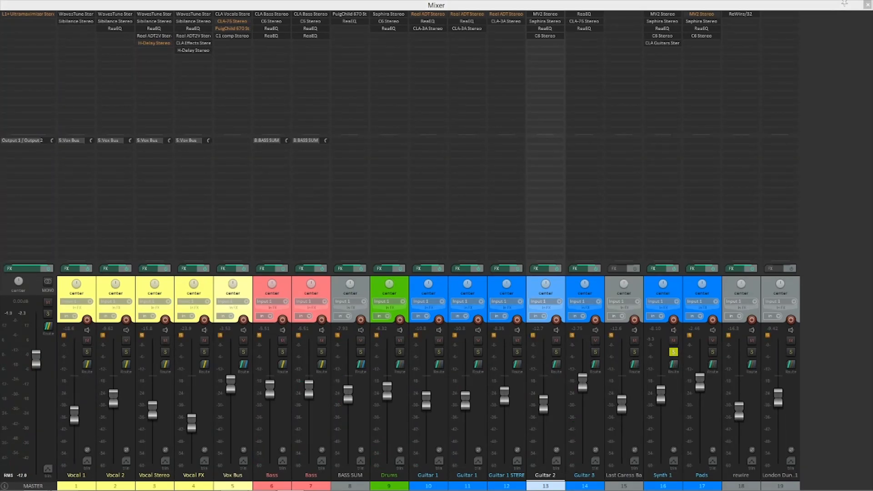
# Play Synth 1 with its whole effects chain bypassed, then stop playback and re-enable the chain.
pyautogui.click(671, 271)
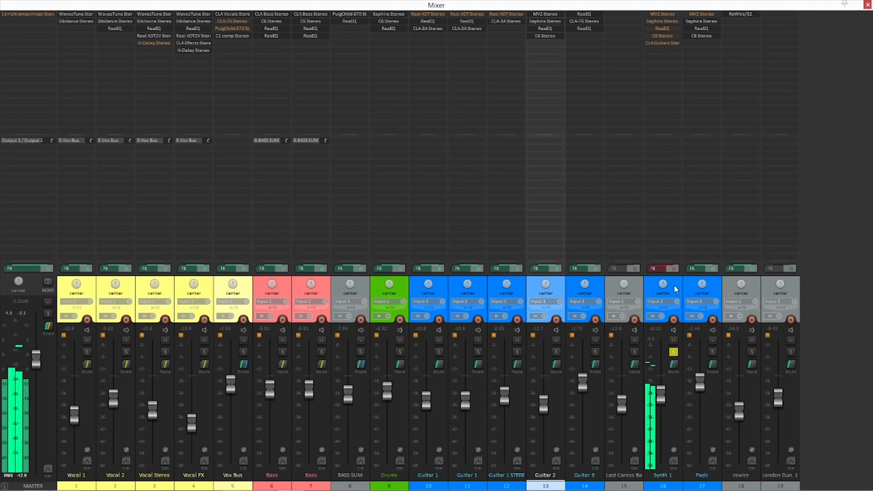
pyautogui.press('space')
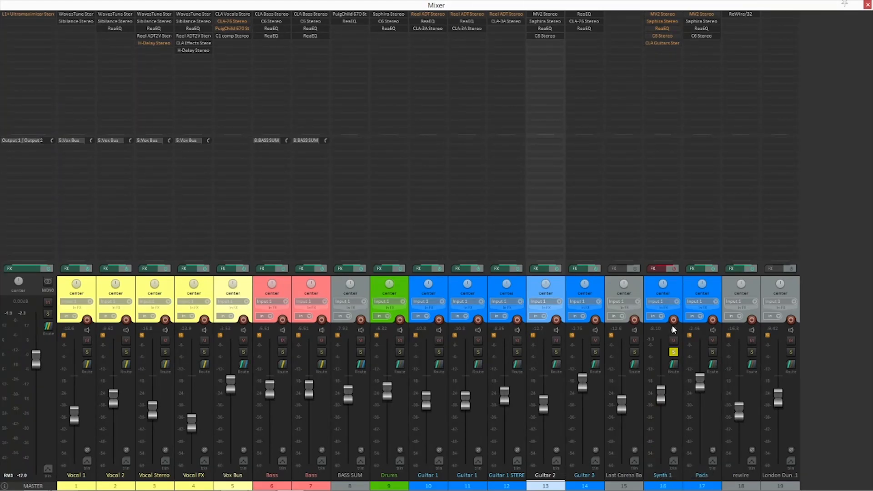
pyautogui.click(656, 272)
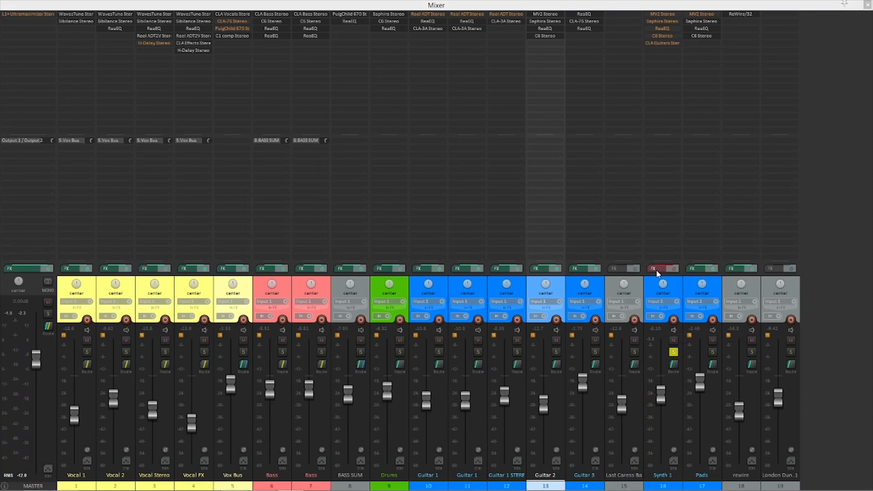
pyautogui.moveTo(207, 95); pyautogui.dragTo(315, 100)
pyautogui.click(653, 268)
pyautogui.click(675, 269)
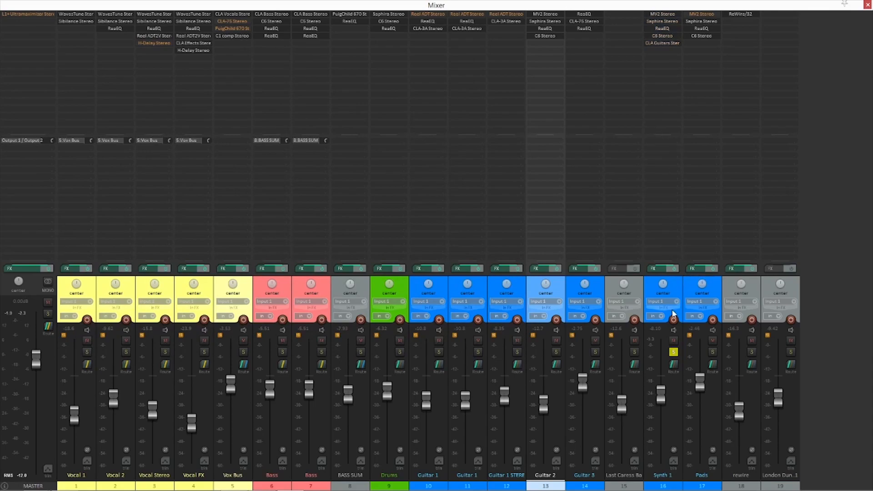
# Open the Synth 1 effects chain, bypass all five effects individually and play the dry track.
pyautogui.click(658, 268)
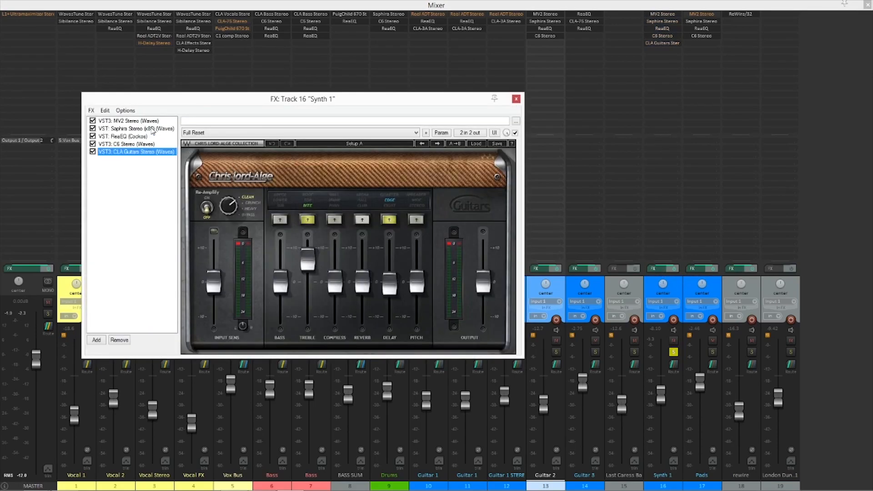
pyautogui.click(93, 144)
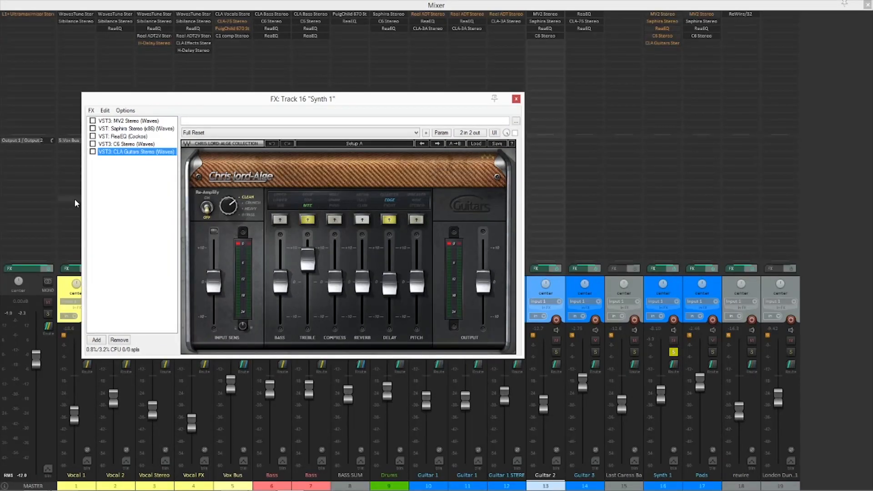
pyautogui.press('space')
pyautogui.moveTo(291, 99); pyautogui.dragTo(401, 108)
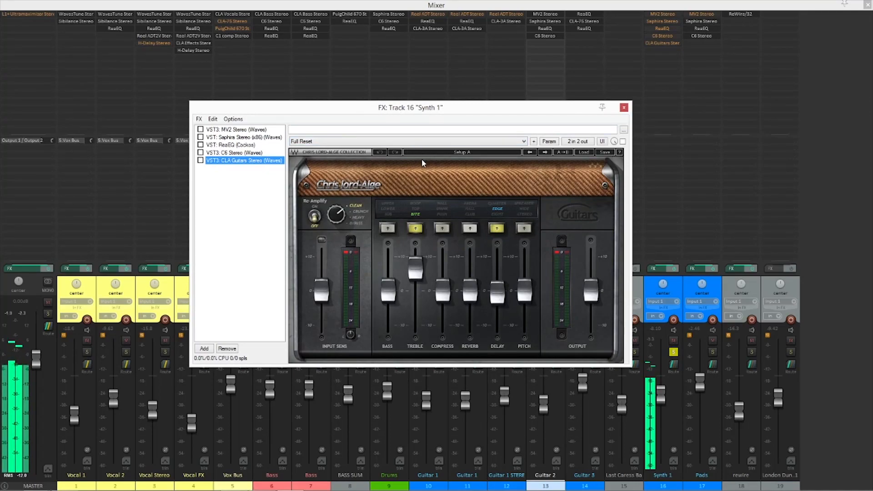
# Enable MV2 and Saphira one by one on Synth 1 during playback, viewing both plug-ins, then close the Saphira interface and stop playback.
pyautogui.click(223, 130)
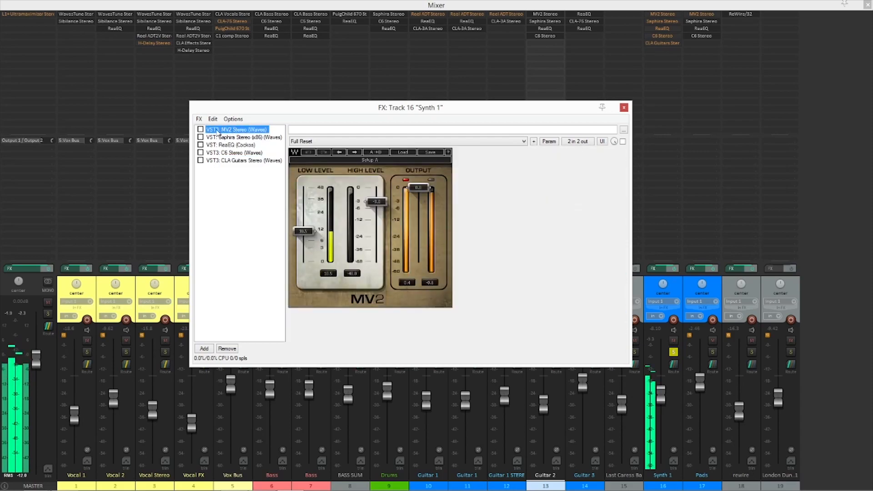
pyautogui.click(200, 130)
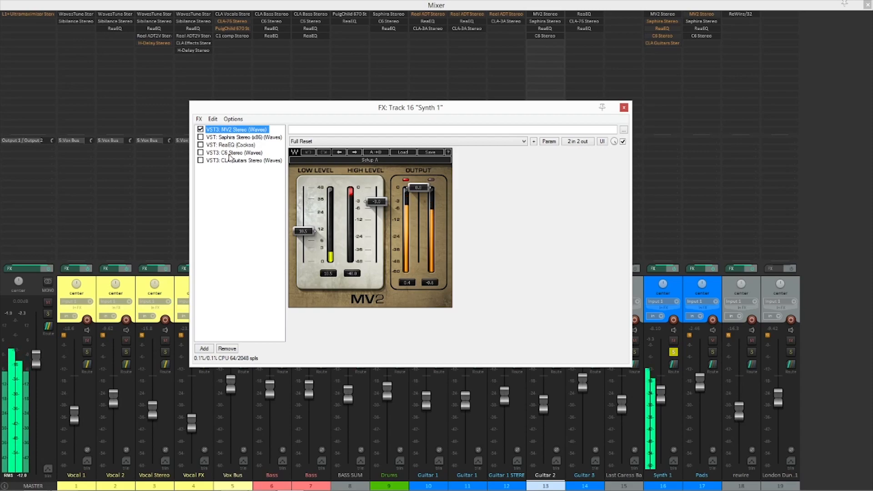
pyautogui.click(200, 137)
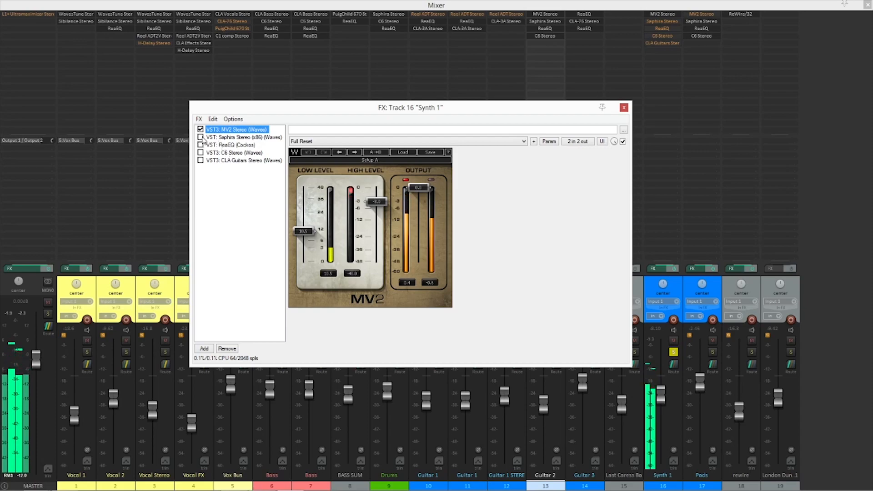
pyautogui.click(214, 137)
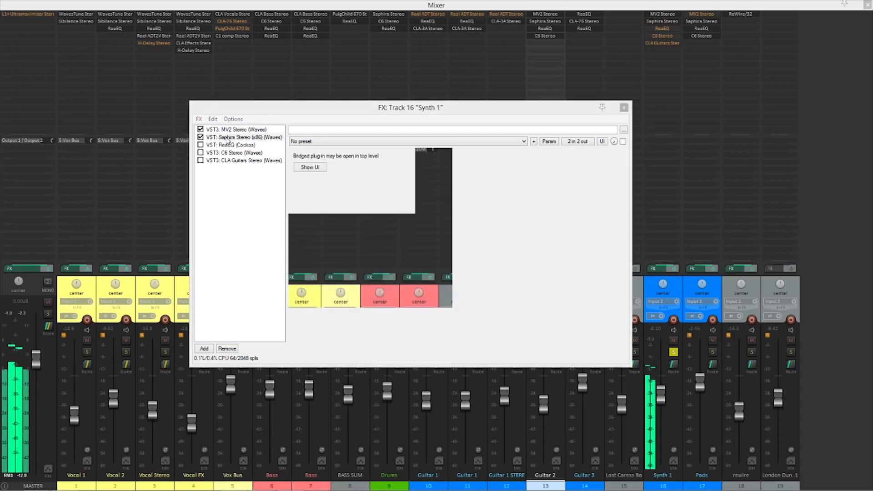
pyautogui.moveTo(163, 104); pyautogui.dragTo(574, 80)
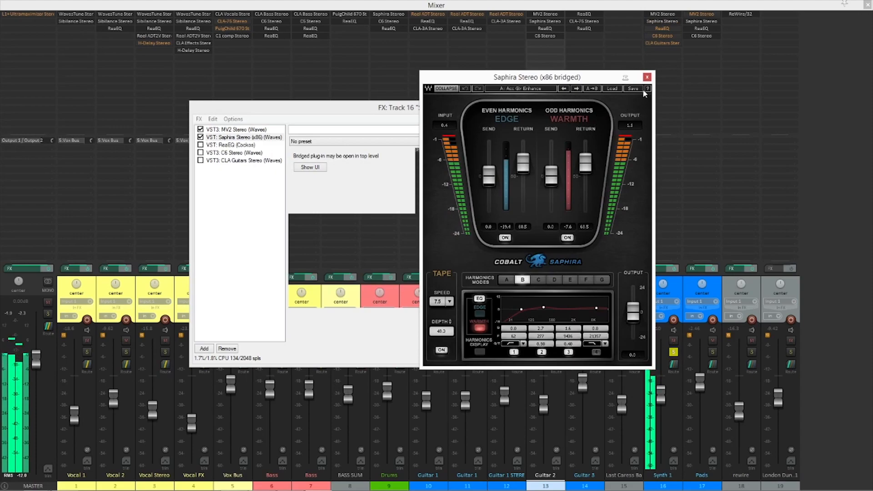
pyautogui.click(646, 76)
pyautogui.press('space')
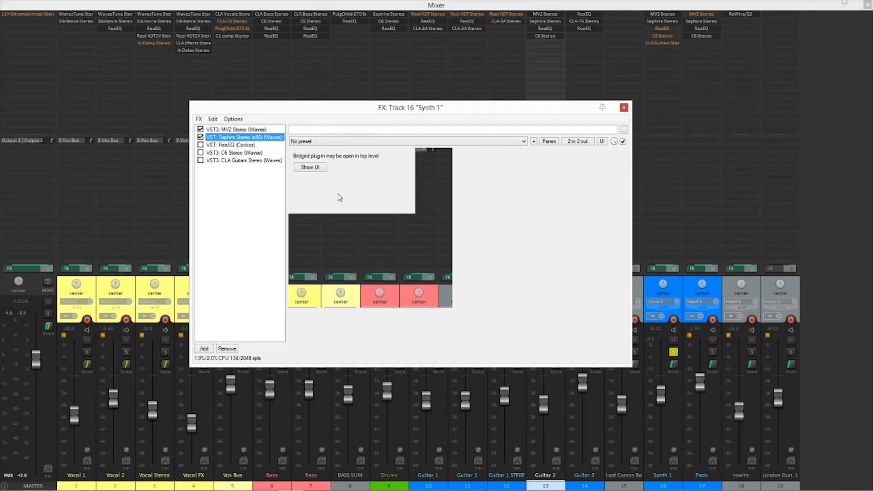
# Resume playback and enable ReaEQ and C6 one by one on Synth 1, viewing their settings.
pyautogui.click(252, 145)
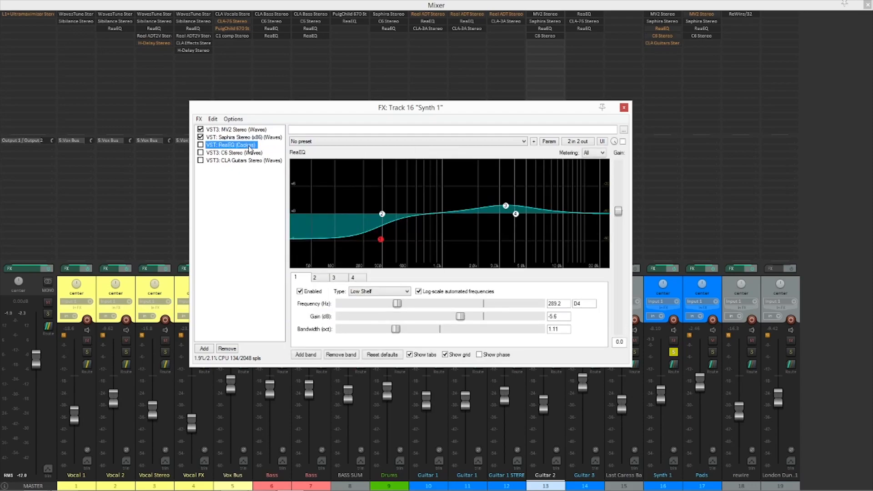
pyautogui.press('space')
pyautogui.click(200, 145)
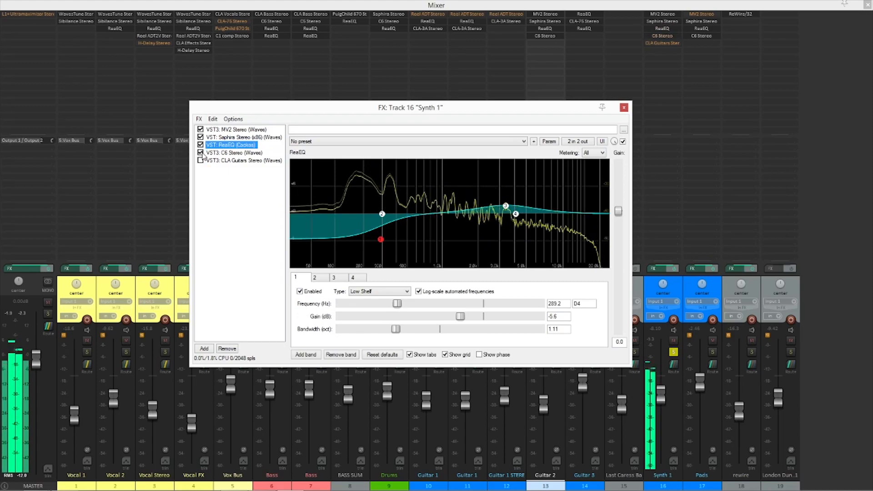
pyautogui.click(200, 153)
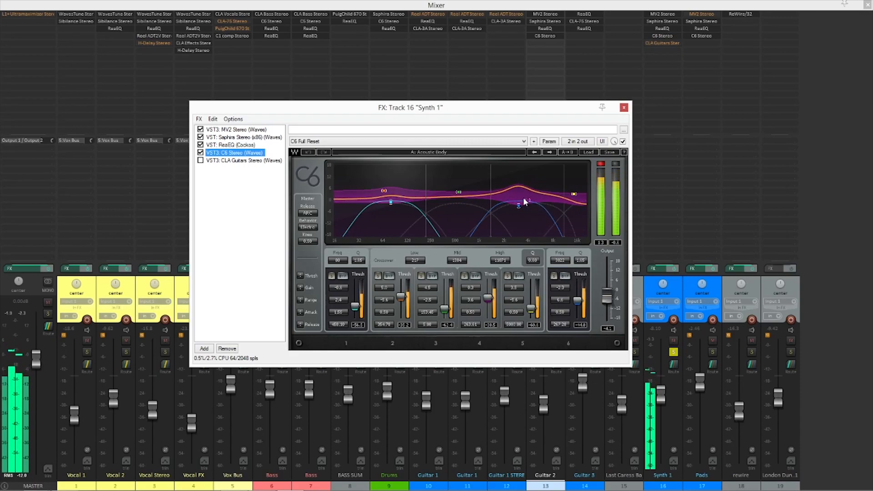
# Enable CLA Guitars on Synth 1 and play the result, then close the effects chain window and unsolo Synth 1.
pyautogui.click(218, 160)
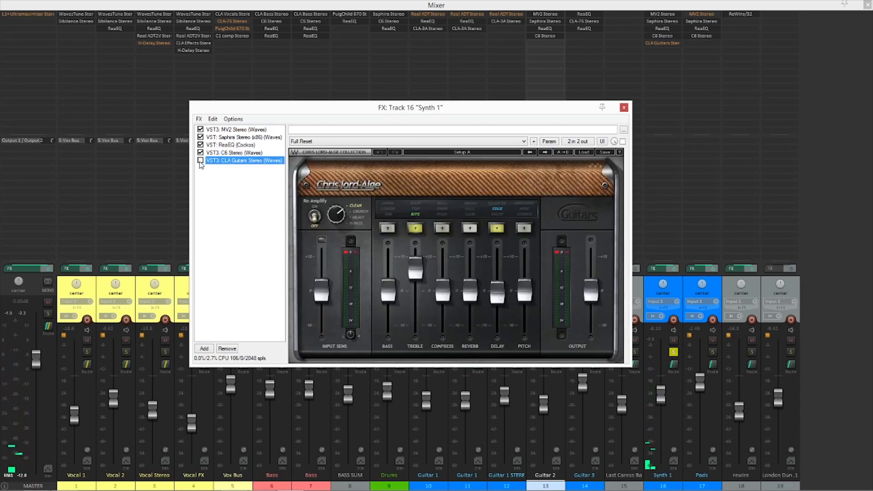
pyautogui.click(200, 160)
pyautogui.press('space')
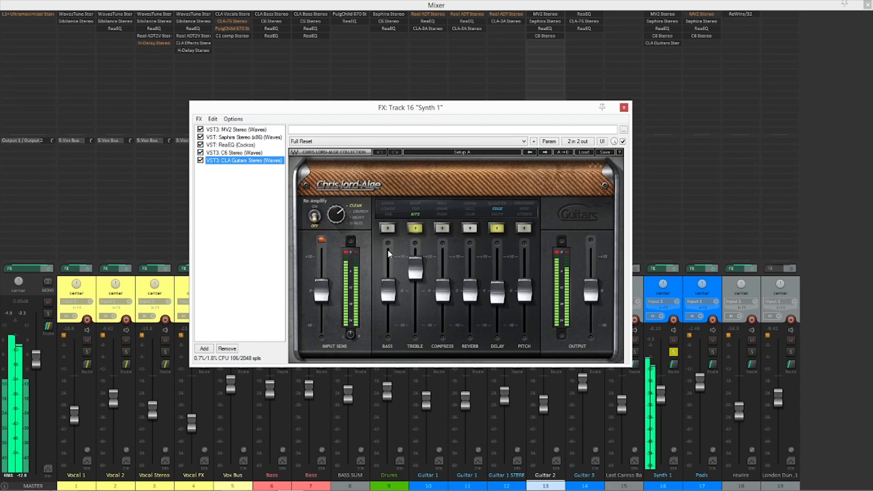
pyautogui.click(624, 107)
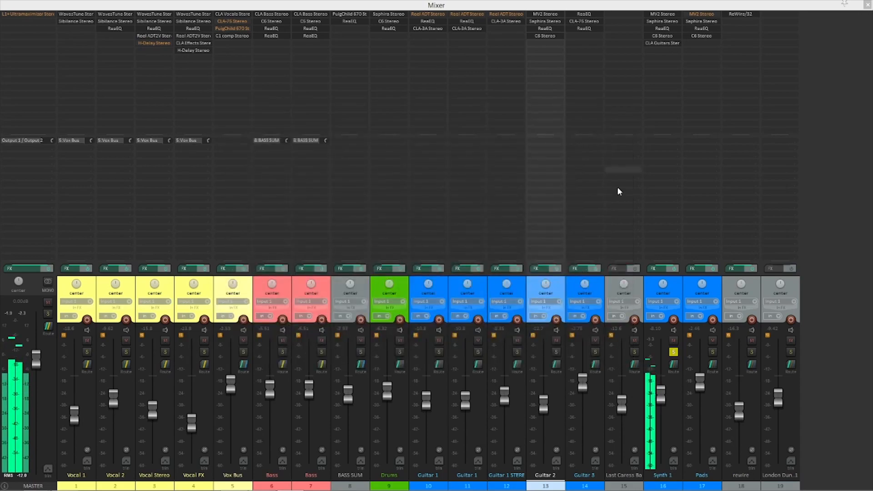
pyautogui.click(674, 352)
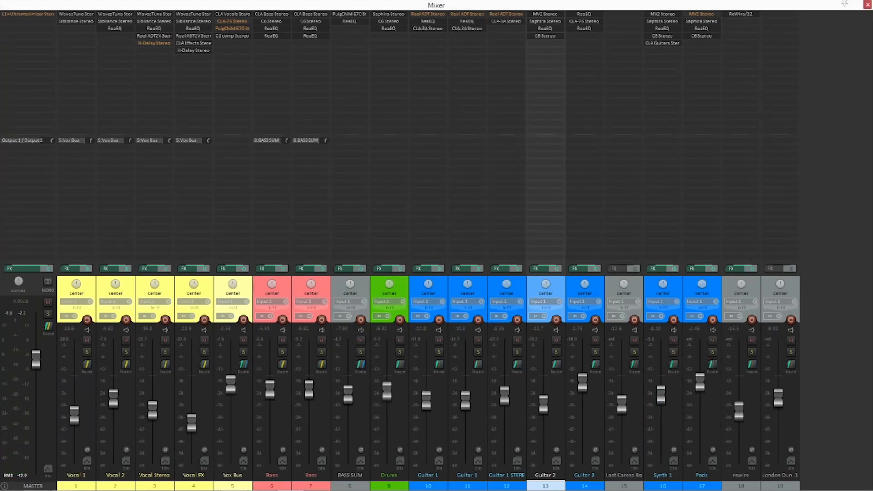
# Select tracks Vocal 1 through rewire, bypass all their effects chains and play the dry mix, re-enabling the effects during playback.
pyautogui.click(95, 292)
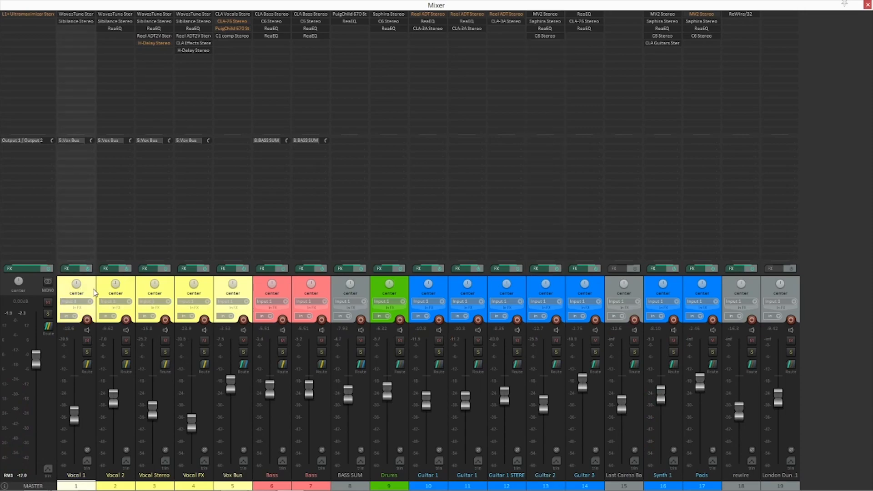
pyautogui.keyDown('shift'); pyautogui.click(758, 296); pyautogui.keyUp('shift')
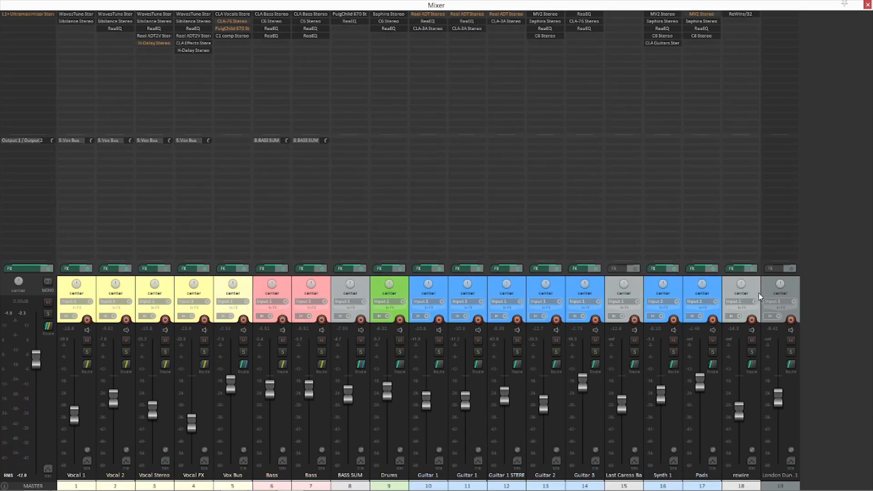
pyautogui.click(750, 269)
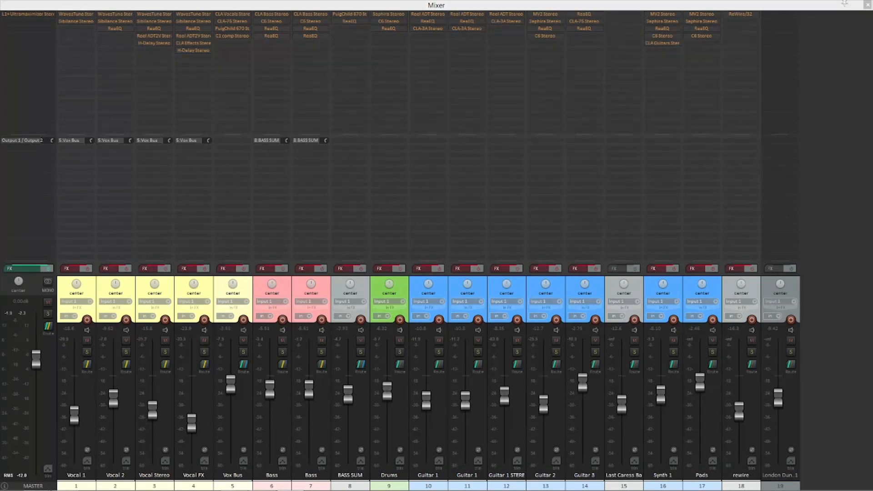
pyautogui.press('space')
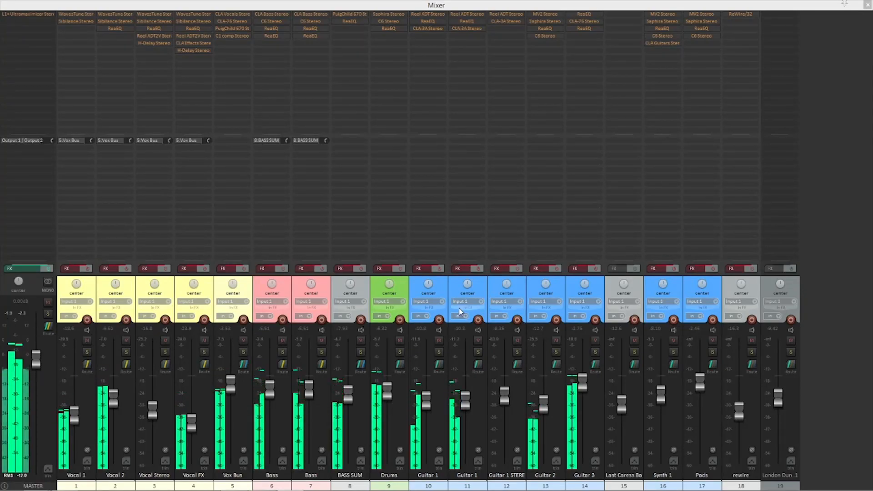
pyautogui.click(751, 272)
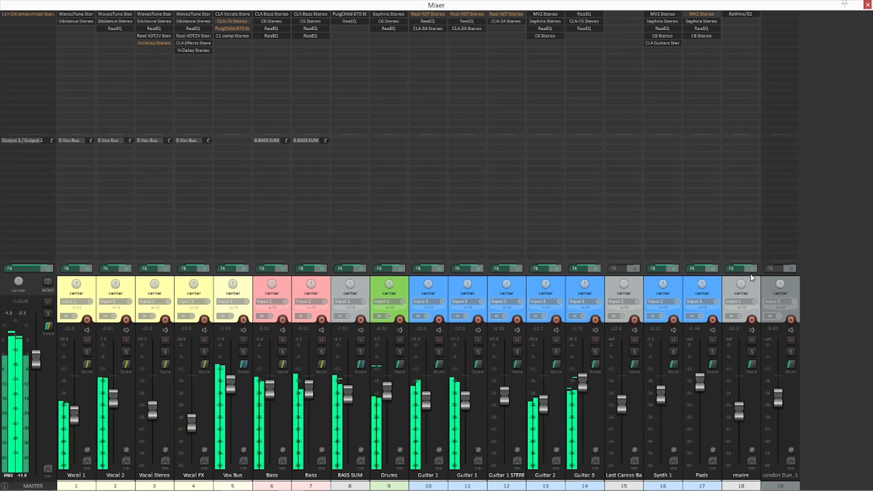
# Bypass and re-enable the effects chains on tracks 1 to 18 once more during playback, then deselect the tracks and stop playback.
pyautogui.click(751, 277)
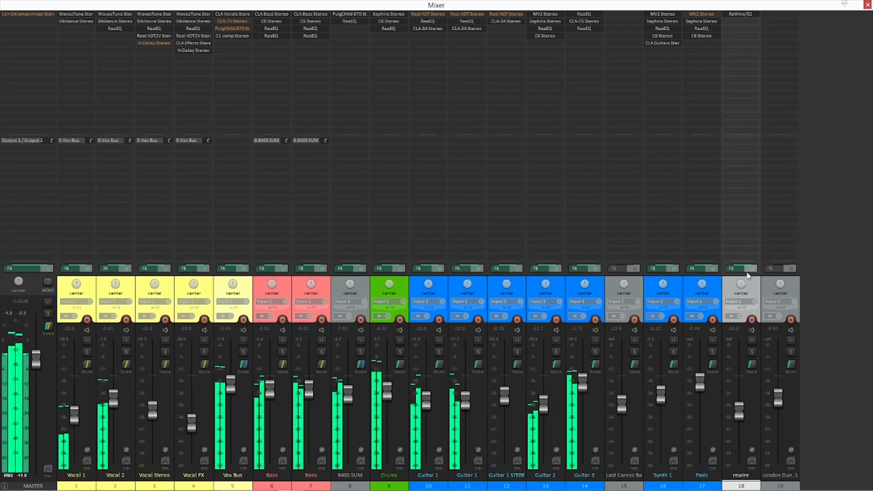
pyautogui.click(92, 274)
pyautogui.click(92, 272)
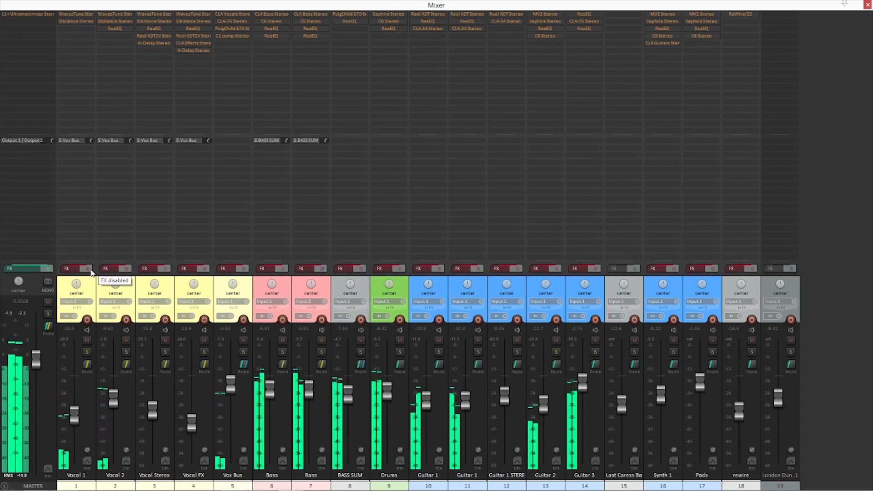
pyautogui.click(91, 272)
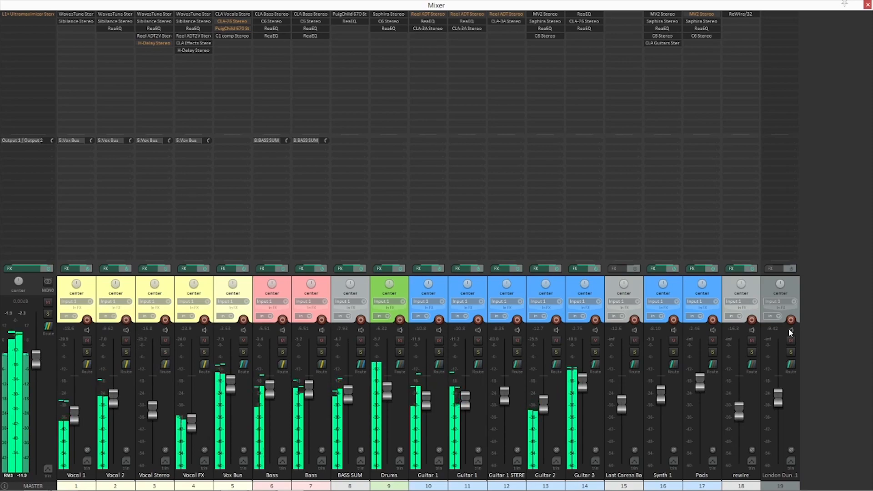
pyautogui.click(832, 293)
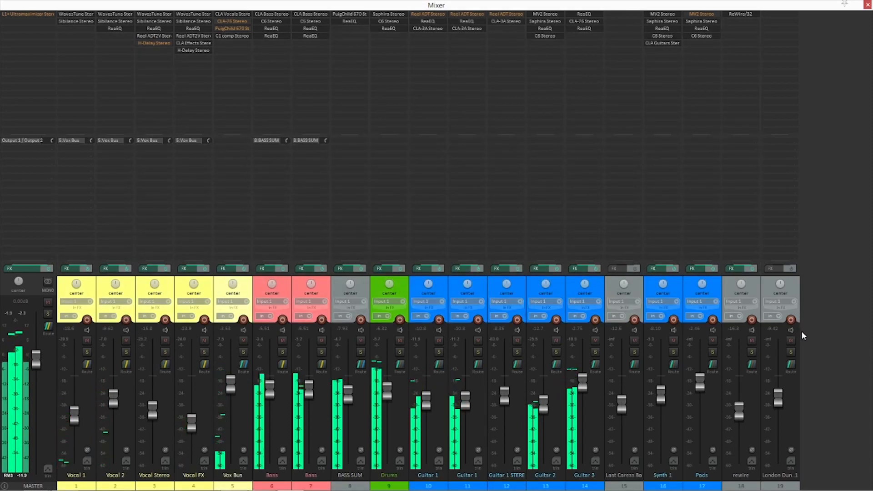
pyautogui.press('space')
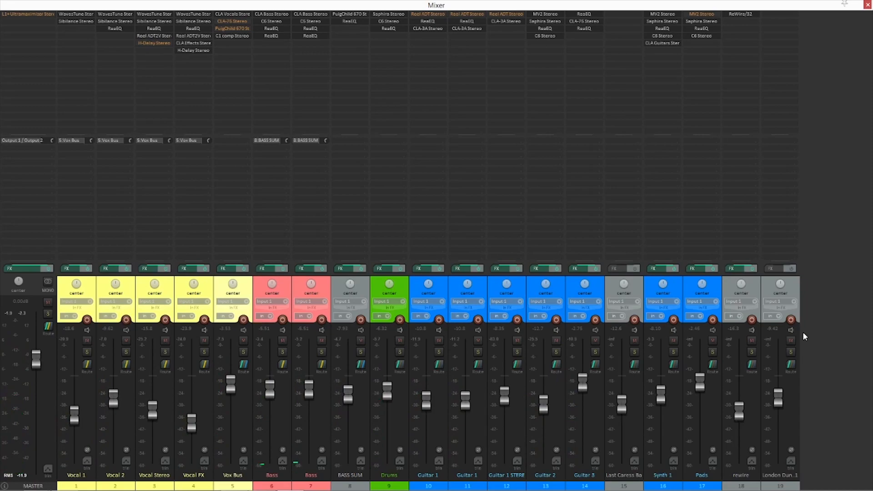